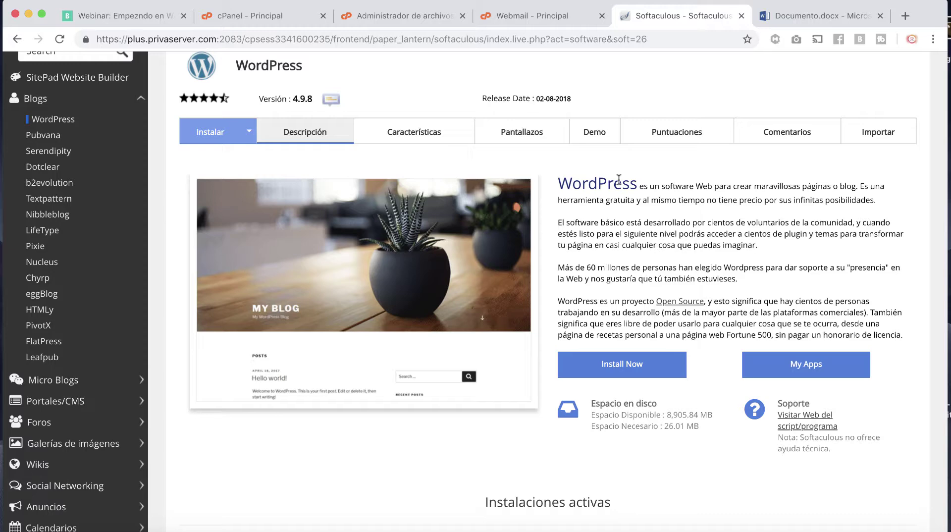
# - Start a WordPress install on wpfenix.com with an empty directory so it installs at the root
pyautogui.scroll(2, 620, 198)
pyautogui.scroll(-3, 621, 218)
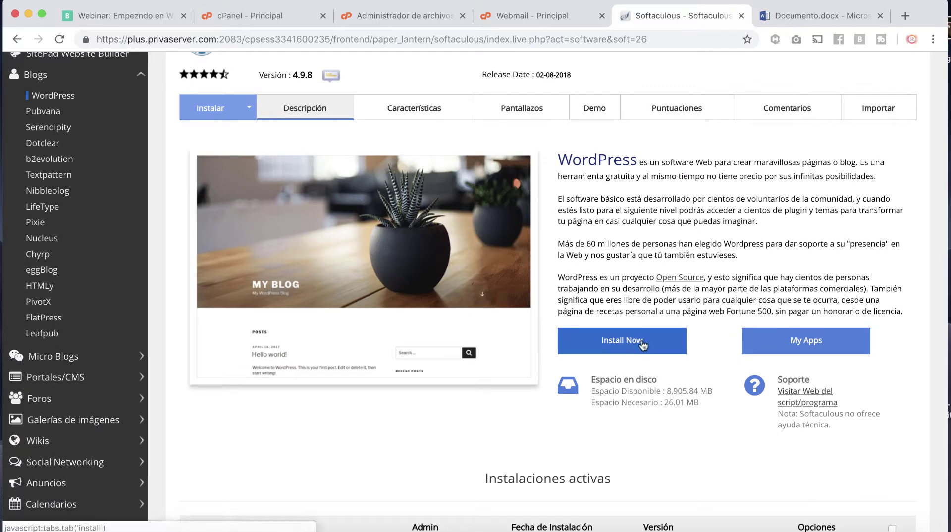
pyautogui.click(641, 342)
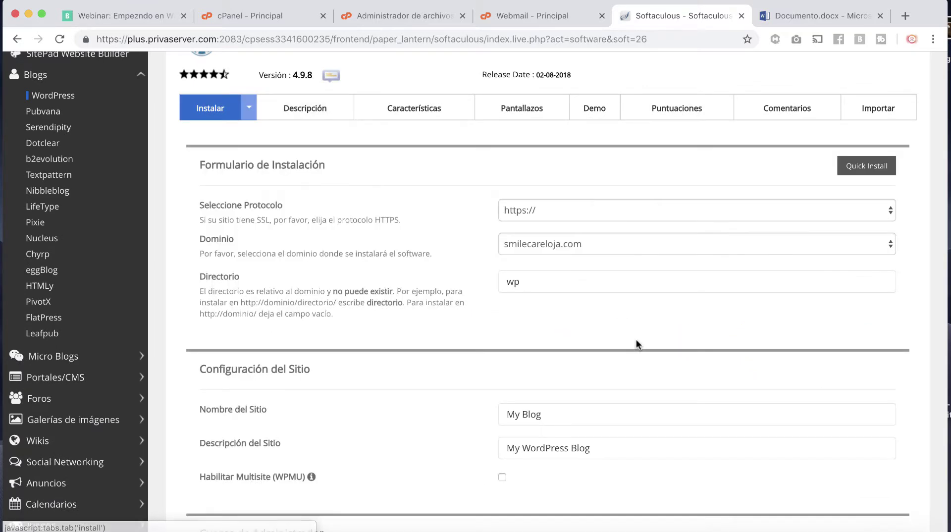
pyautogui.click(569, 247)
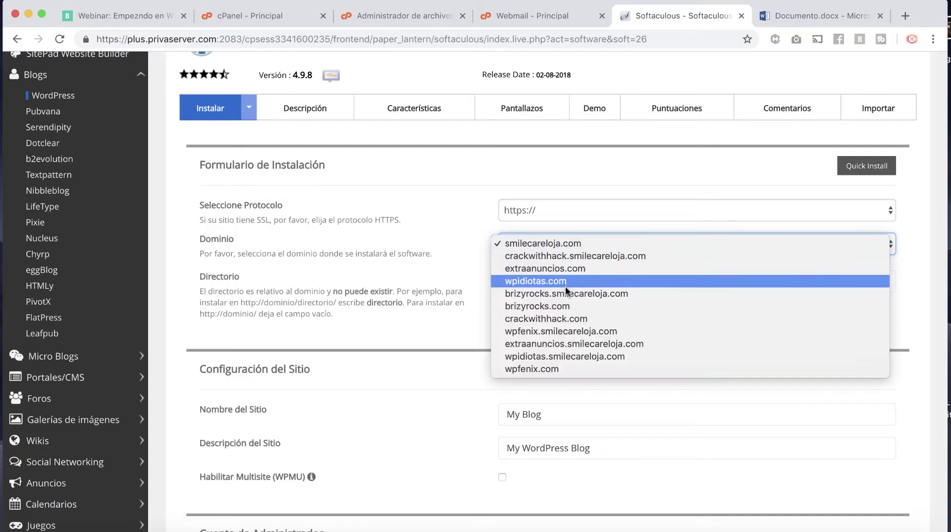
pyautogui.click(545, 369)
pyautogui.click(530, 282)
pyautogui.doubleClick(531, 282)
pyautogui.press('BackSpace')
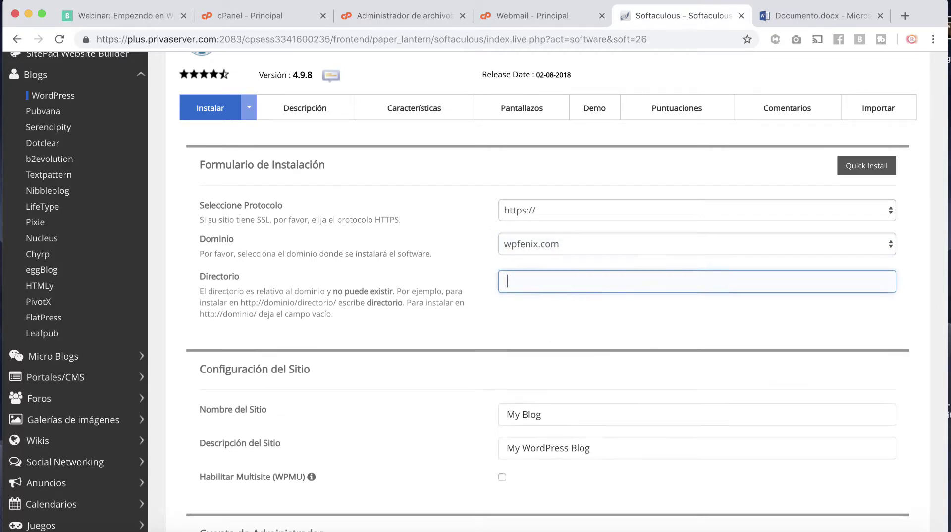
# - Set the site name to 'Let's Learn Together in WPFenix' and the description to 'Digital Marketing. All in one Bundle'
pyautogui.tripleClick(536, 410)
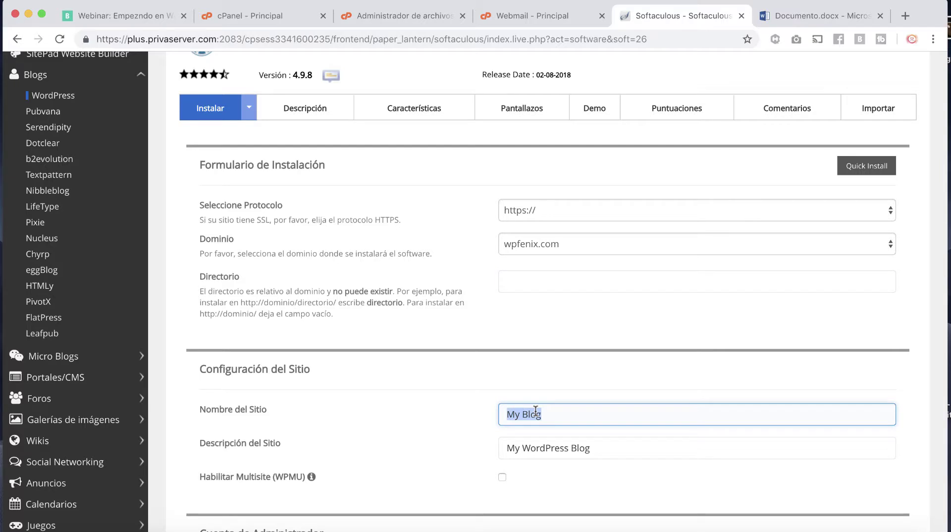
pyautogui.press('BackSpace')
pyautogui.click(535, 414)
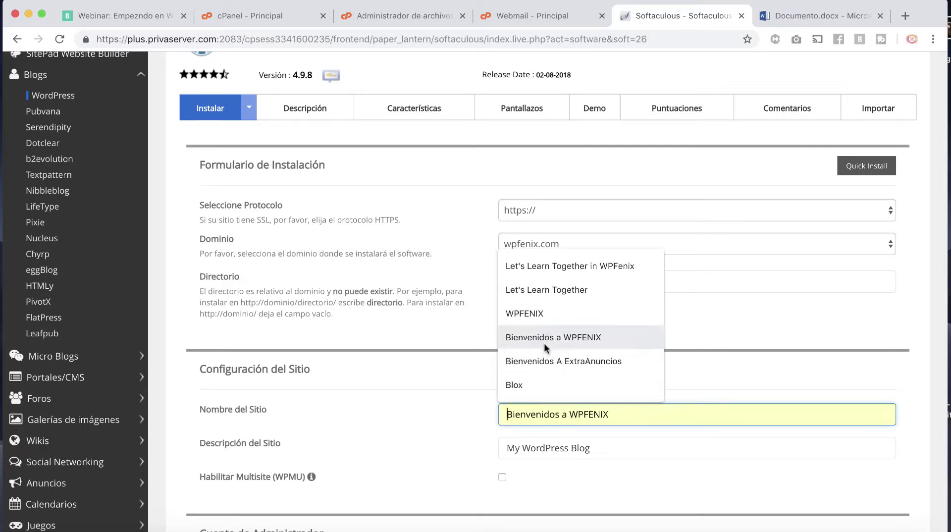
pyautogui.click(539, 266)
pyautogui.scroll(-3, 418, 408)
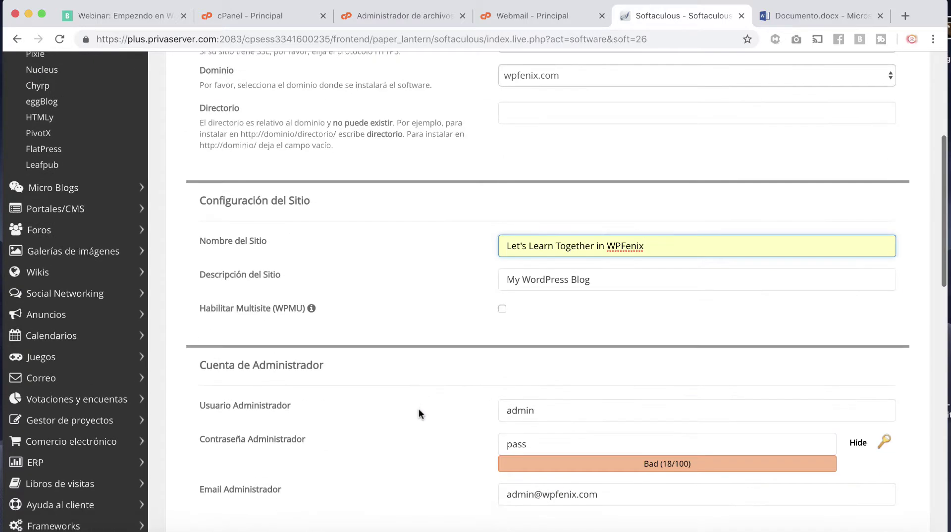
pyautogui.tripleClick(549, 288)
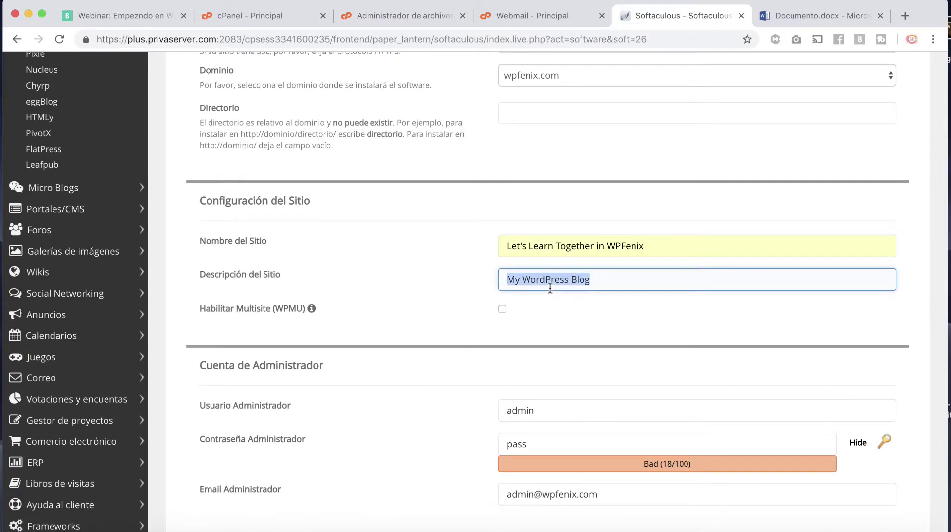
pyautogui.press('BackSpace')
pyautogui.click(550, 287)
pyautogui.click(555, 308)
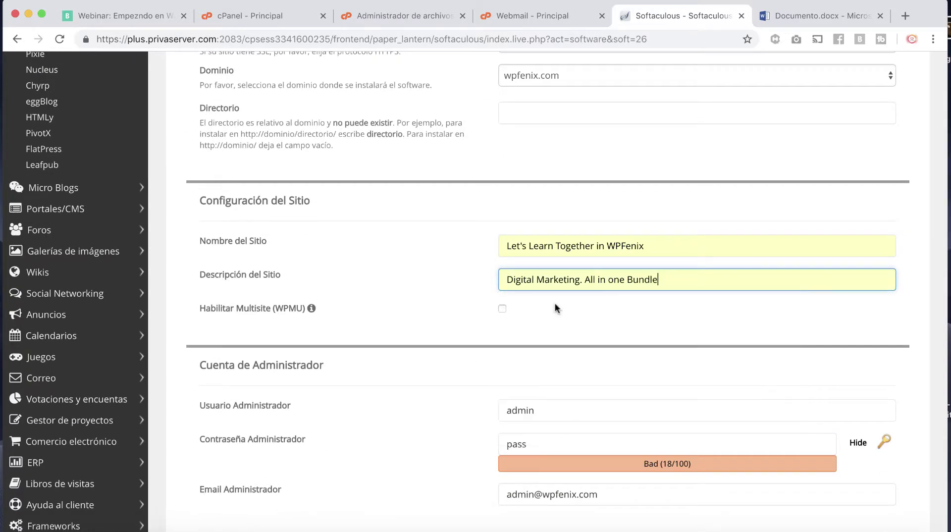
pyautogui.scroll(-2, 510, 347)
pyautogui.doubleClick(541, 310)
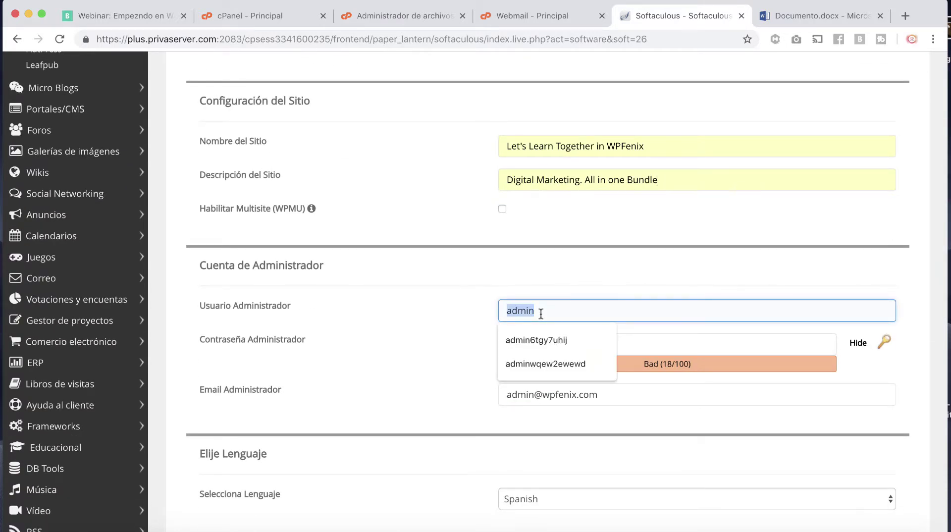
# - Replace the default admin username with the saved autofill username
pyautogui.press('BackSpace')
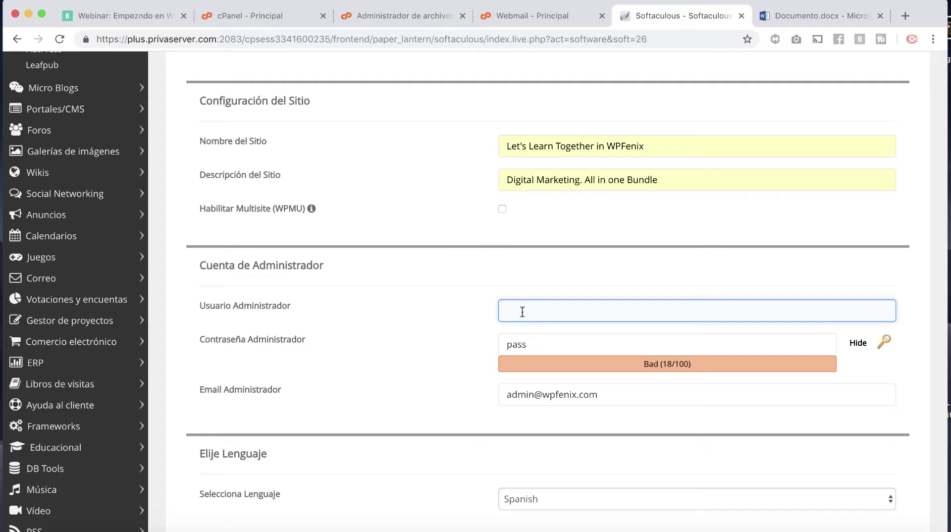
pyautogui.click(523, 312)
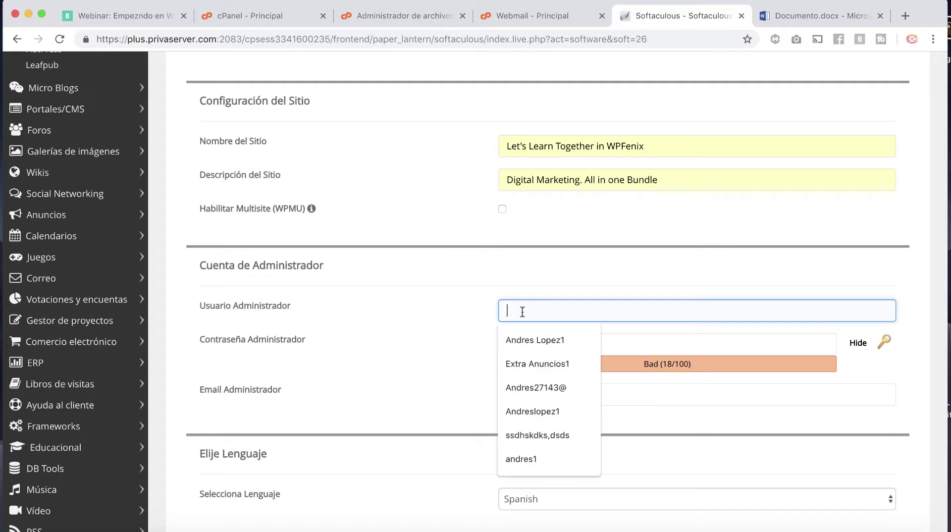
pyautogui.click(515, 340)
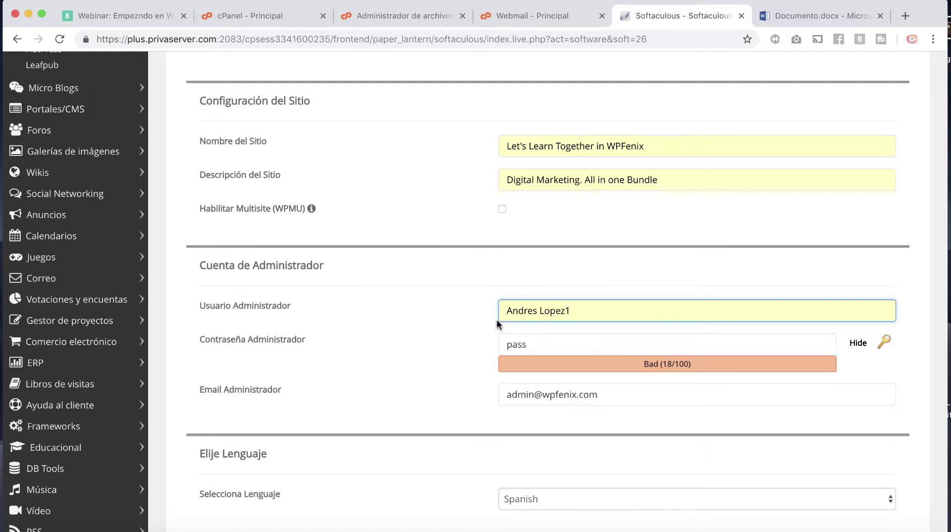
pyautogui.scroll(-2, 489, 354)
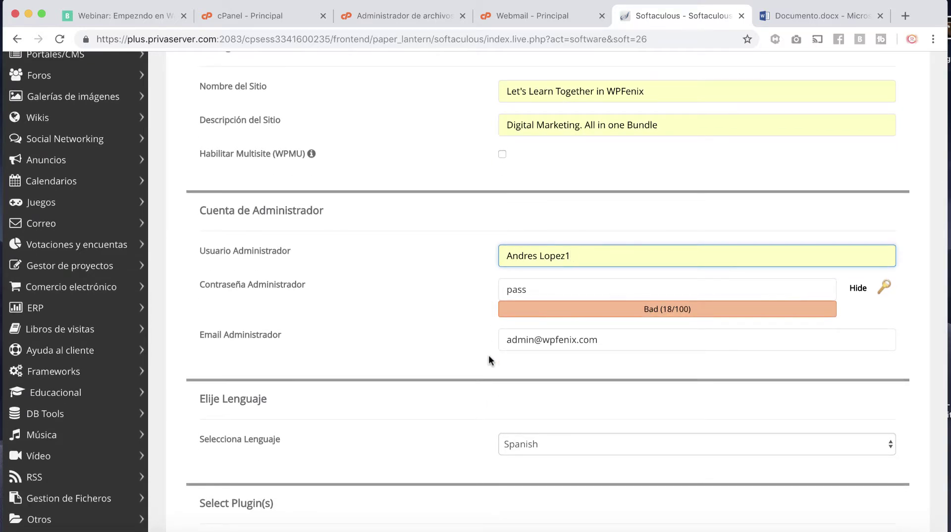
# - Replace the admin password with the saved strong password
pyautogui.click(858, 289)
pyautogui.press('super+v')
pyautogui.doubleClick(577, 299)
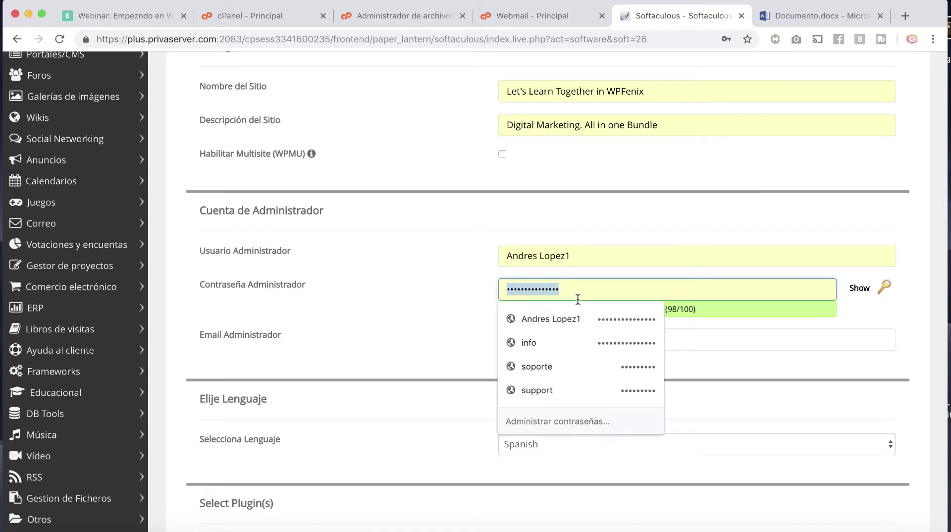
pyautogui.click(572, 317)
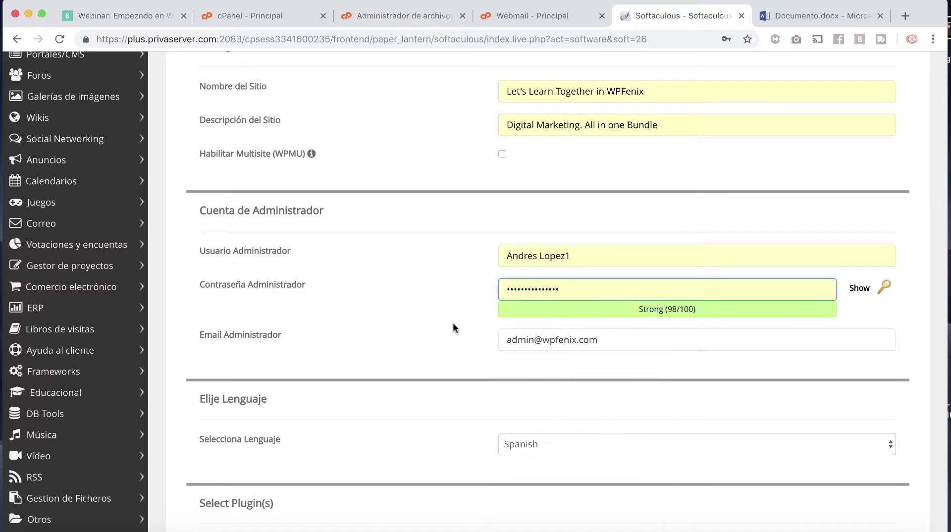
# - Change the admin e-mail to the info address on wpfenix.com
pyautogui.click(535, 342)
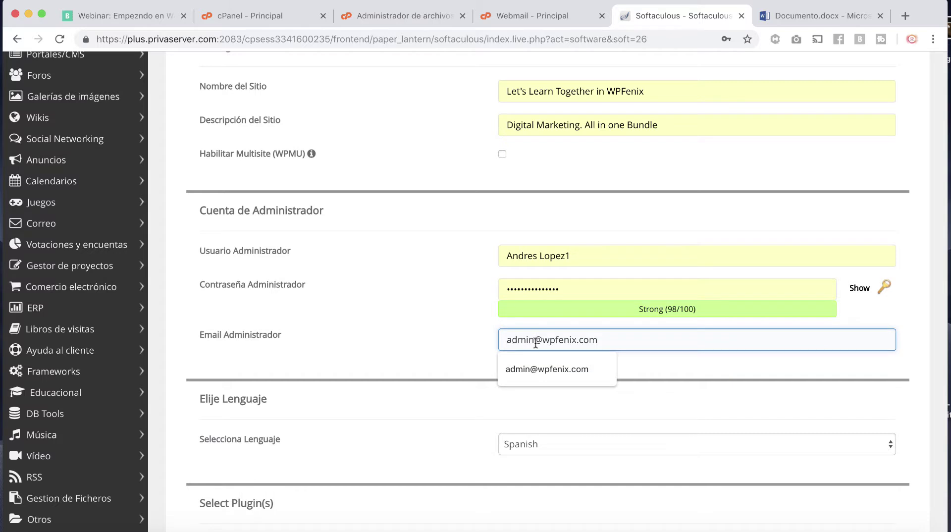
pyautogui.press('BackSpace')
pyautogui.press('BackSpace')
pyautogui.press('BackSpace')
pyautogui.press('BackSpace')
pyautogui.press('BackSpace')
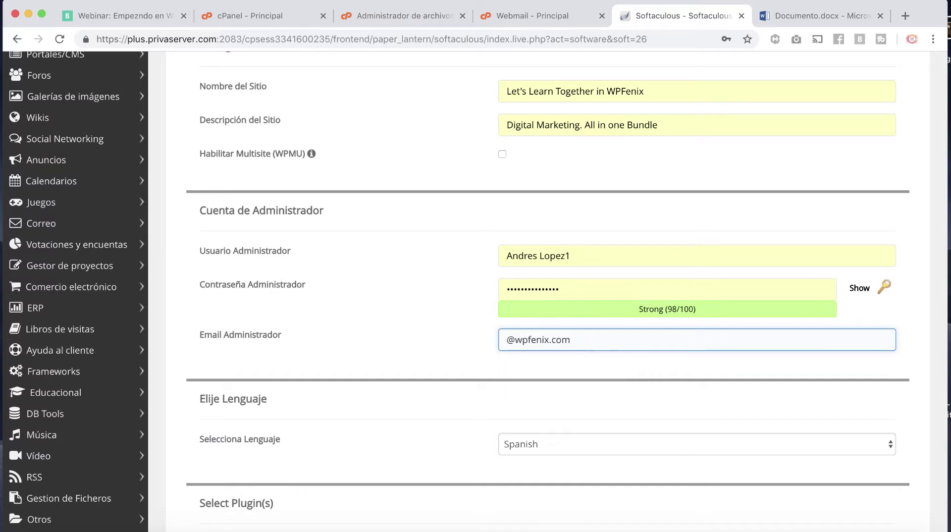
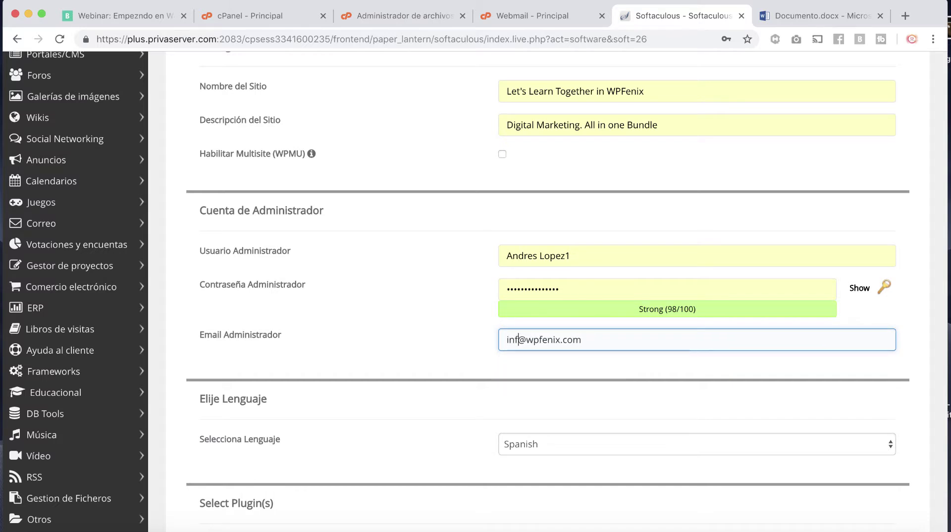
pyautogui.click(507, 18)
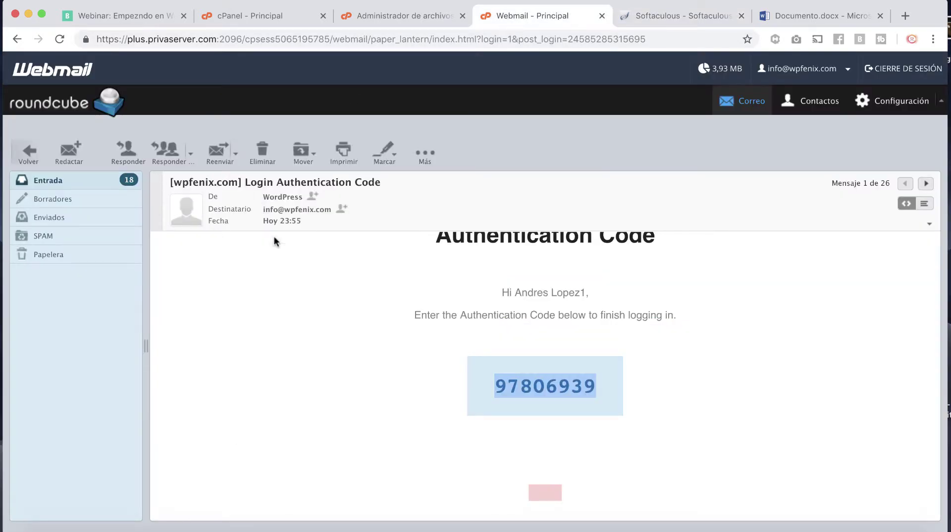
pyautogui.scroll(-1, 275, 241)
pyautogui.scroll(5, 275, 237)
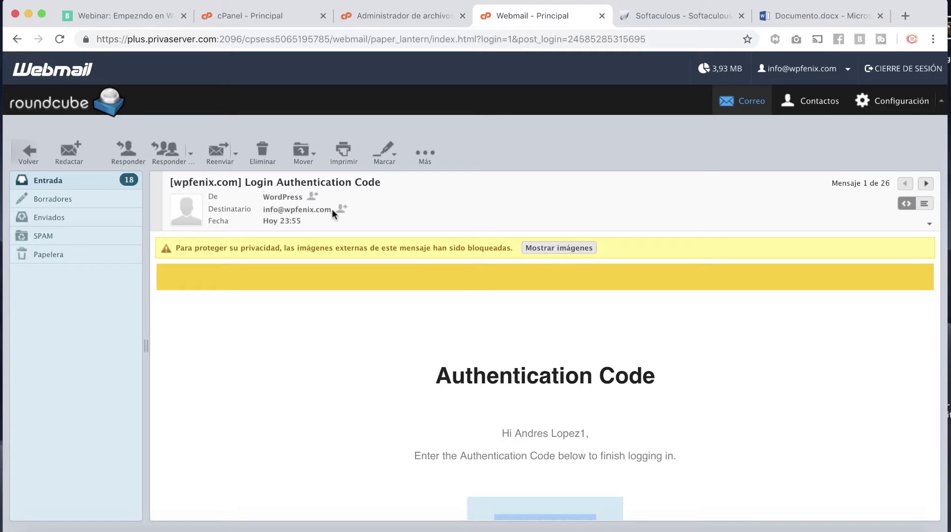
pyautogui.click(661, 14)
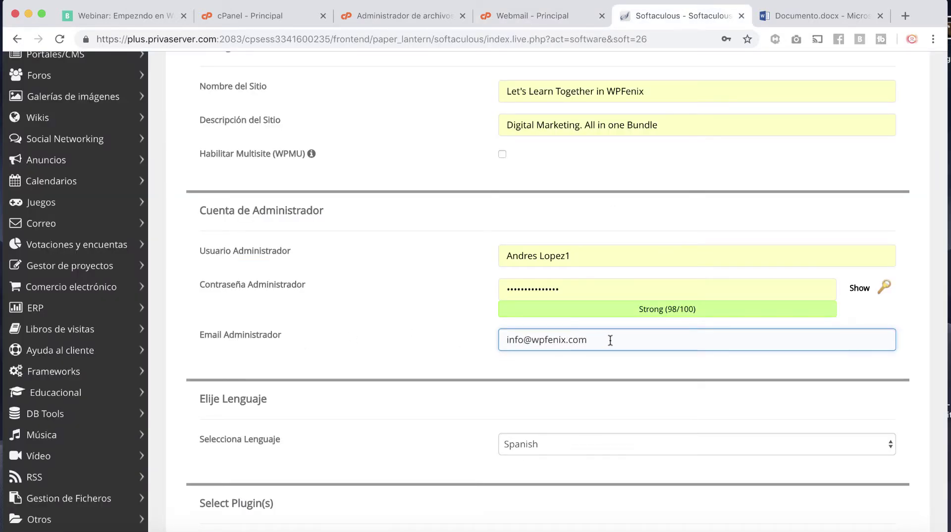
# - Set the site language to English
pyautogui.scroll(-2, 474, 447)
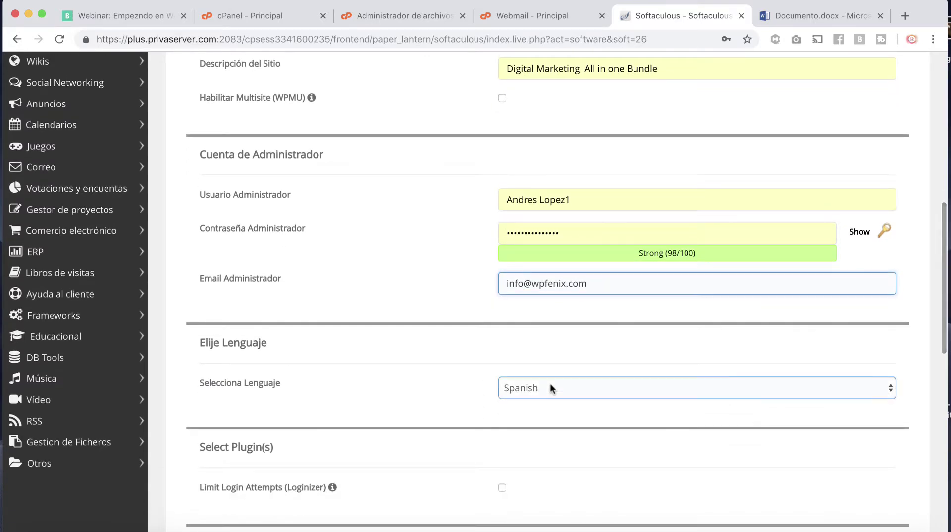
pyautogui.click(550, 387)
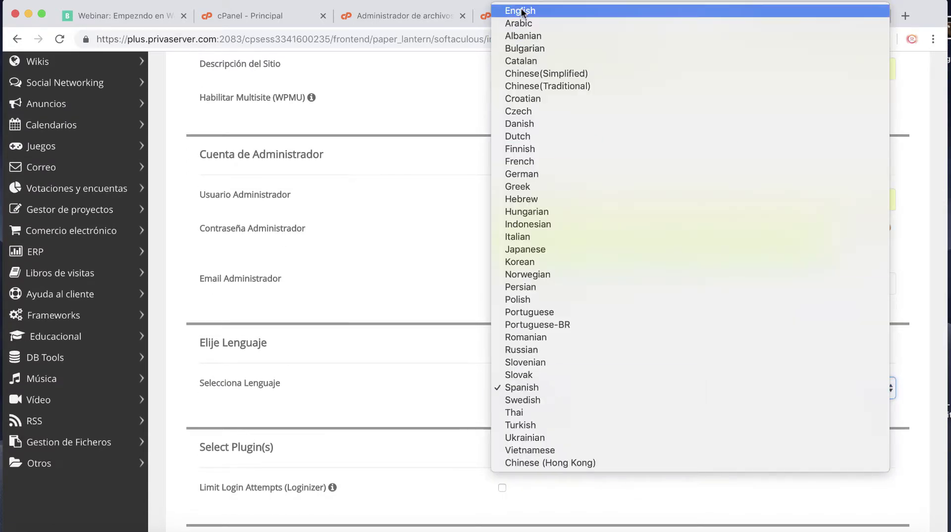
pyautogui.click(515, 10)
# - Scroll through the install form to review site settings, admin account, plugins and theme options
pyautogui.scroll(-6, 466, 376)
pyautogui.scroll(-3, 467, 378)
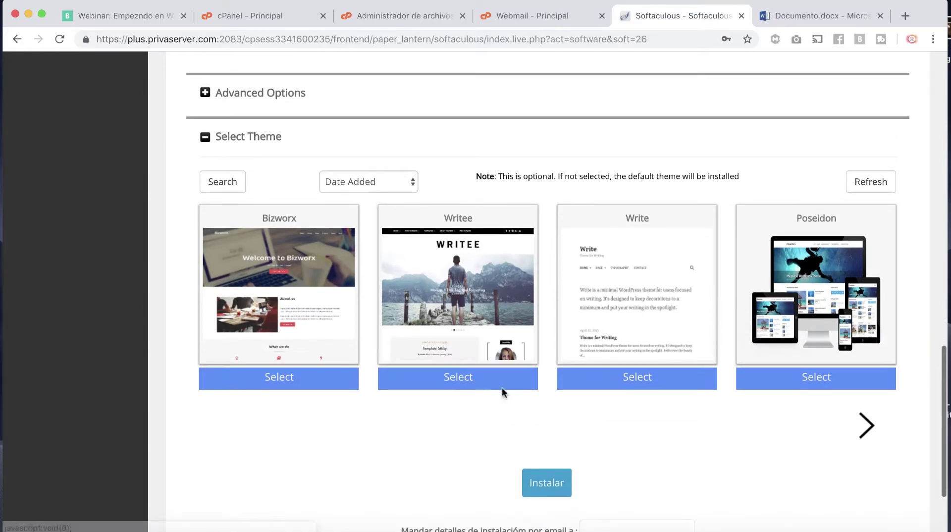
pyautogui.scroll(3, 546, 327)
pyautogui.scroll(15, 546, 320)
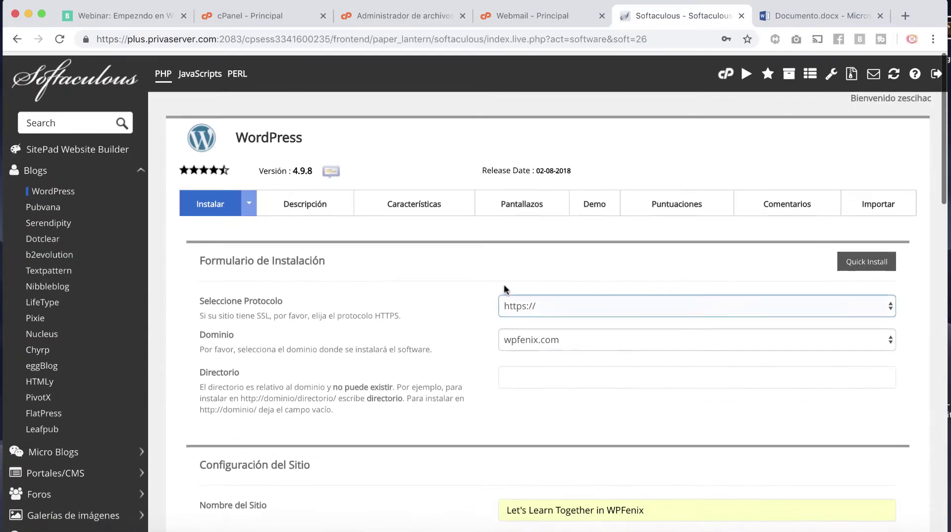
pyautogui.scroll(-2, 481, 364)
pyautogui.scroll(-5, 481, 365)
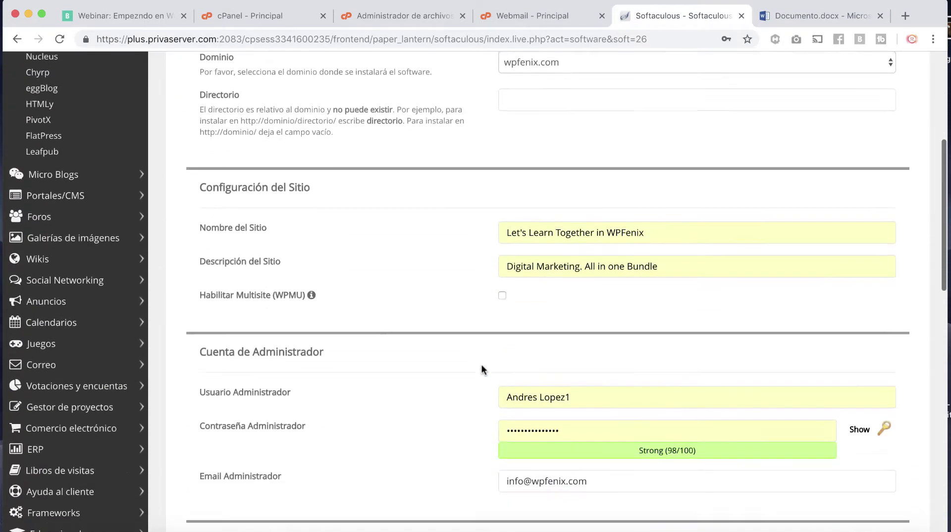
pyautogui.scroll(4, 482, 364)
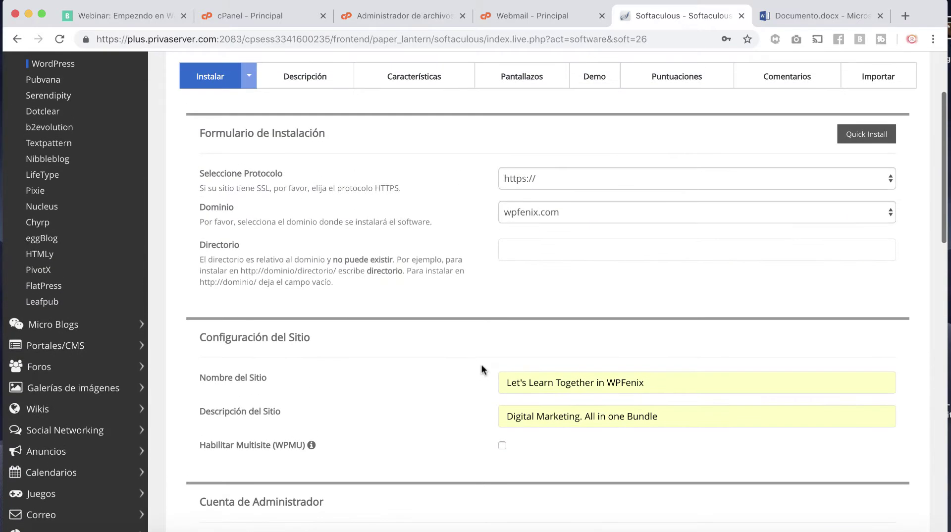
pyautogui.scroll(-2, 481, 364)
pyautogui.scroll(2, 482, 364)
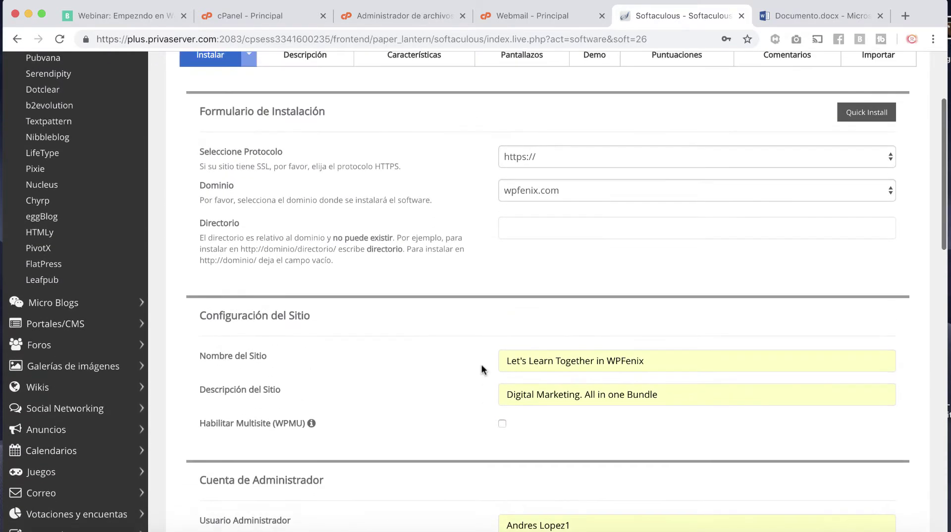
pyautogui.scroll(-3, 478, 379)
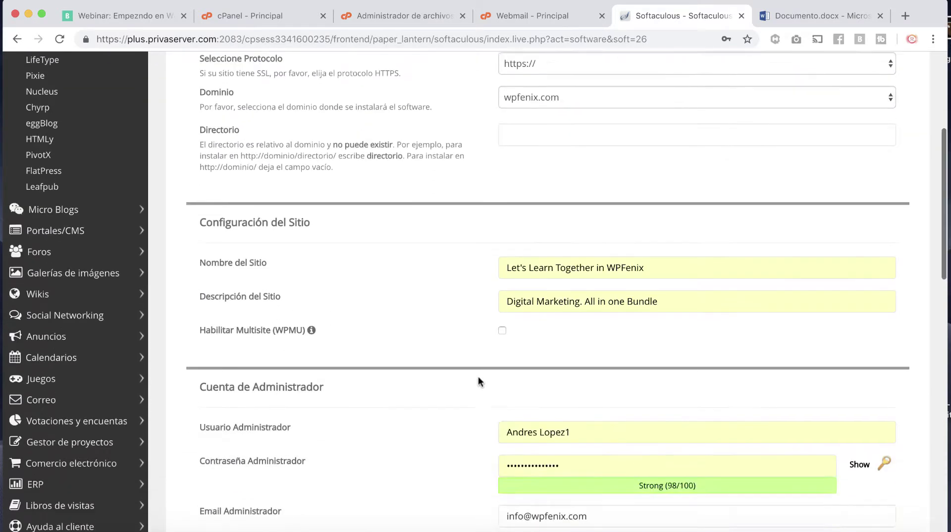
pyautogui.scroll(-3, 478, 376)
pyautogui.scroll(1, 478, 376)
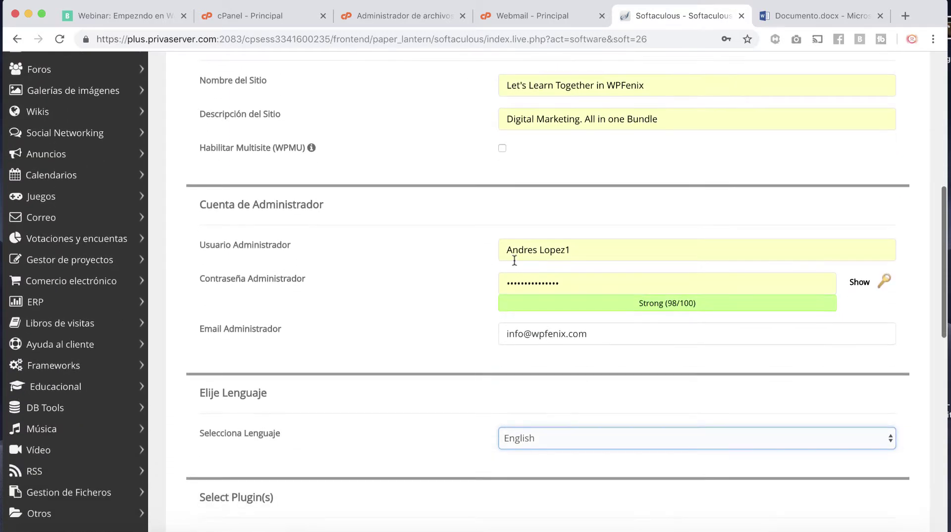
pyautogui.scroll(-2, 496, 383)
pyautogui.scroll(-4, 495, 387)
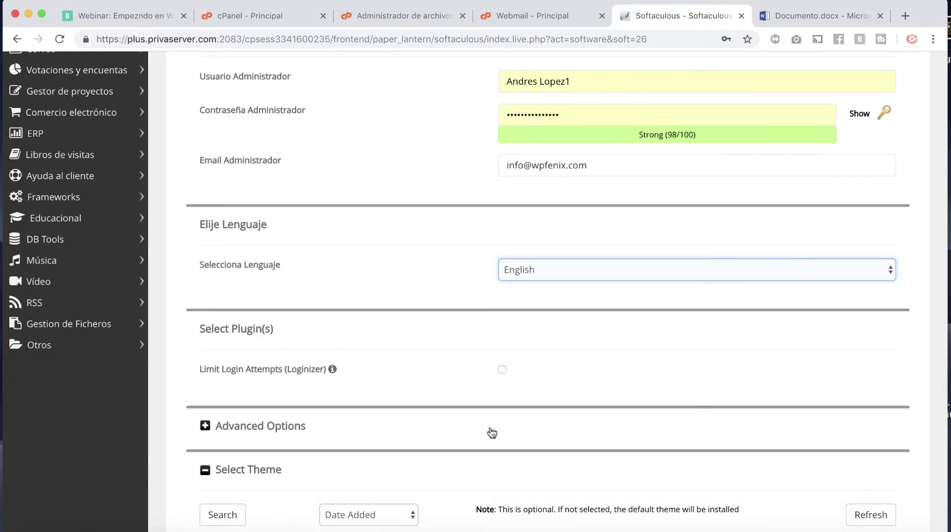
pyautogui.scroll(-5, 490, 433)
pyautogui.scroll(-6, 551, 440)
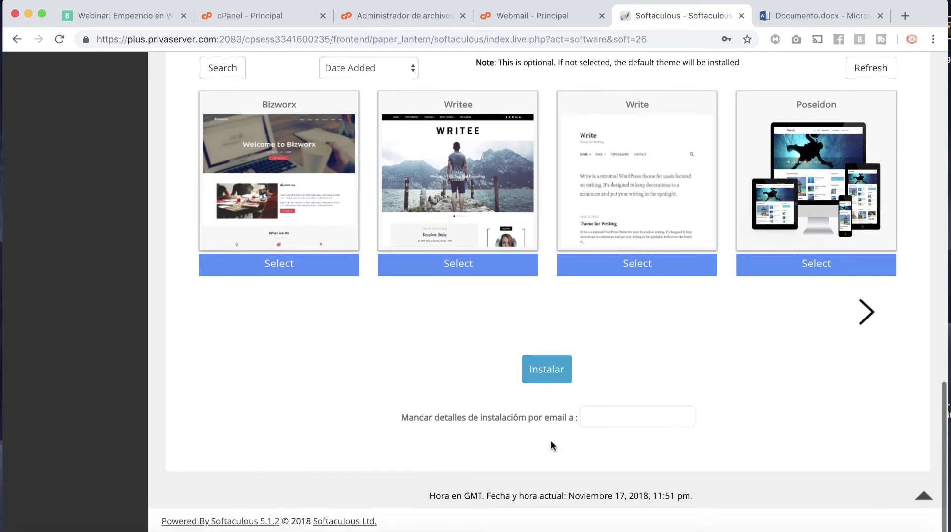
pyautogui.scroll(8, 565, 238)
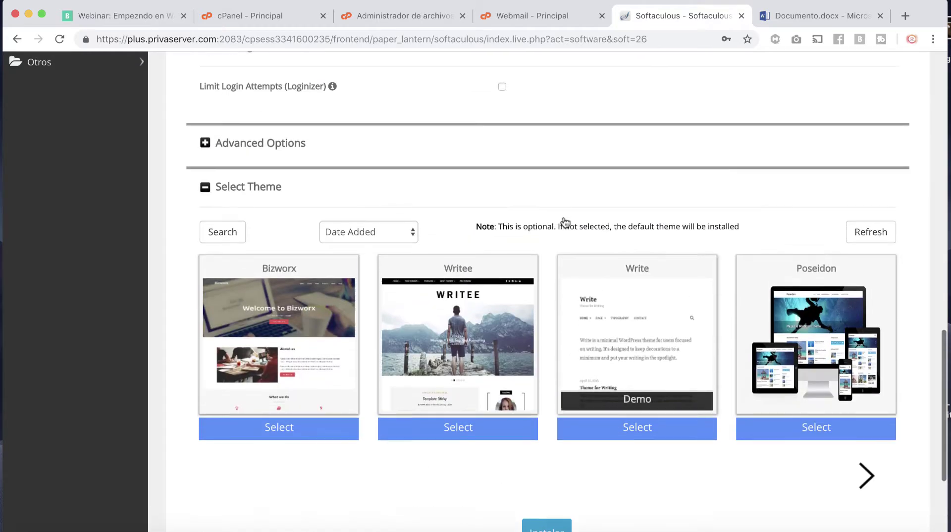
pyautogui.scroll(-6, 563, 221)
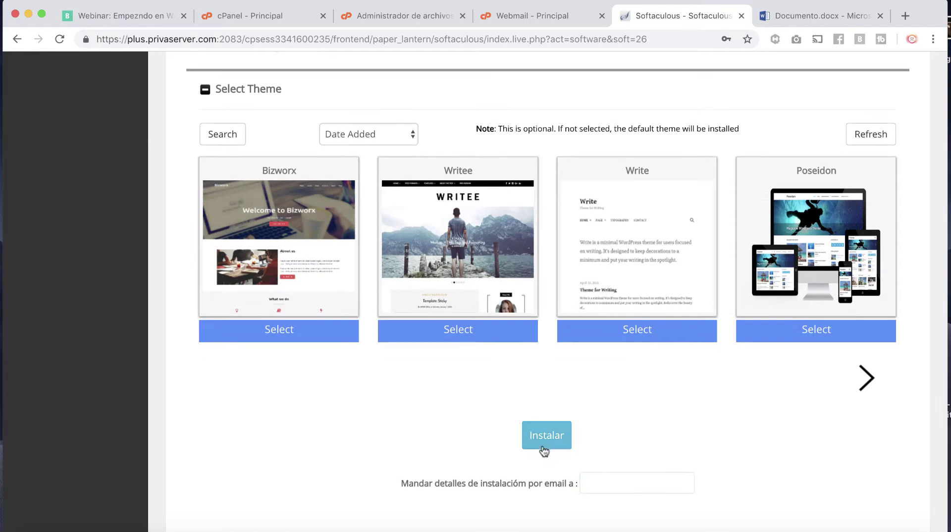
# - Install WordPress, then open the new wpfenix.com admin dashboard from the Admin URL link
pyautogui.click(530, 427)
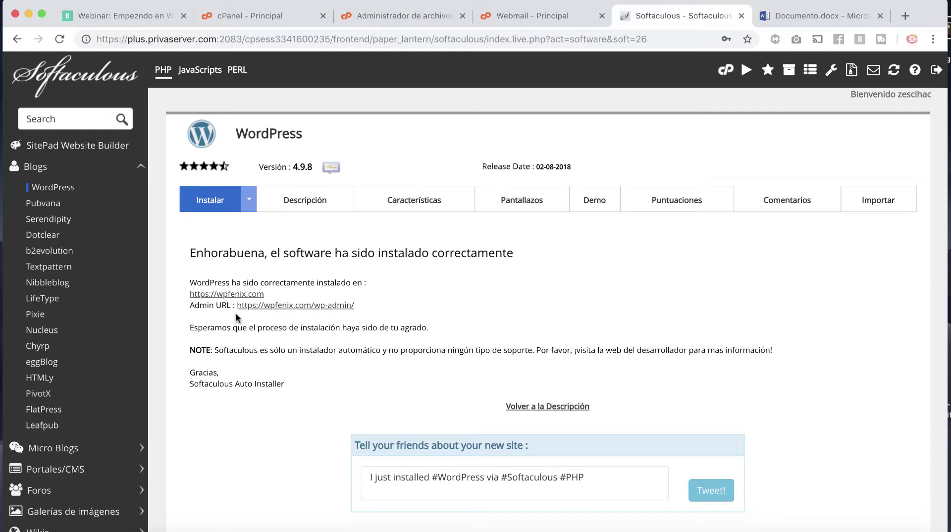
pyautogui.click(286, 306)
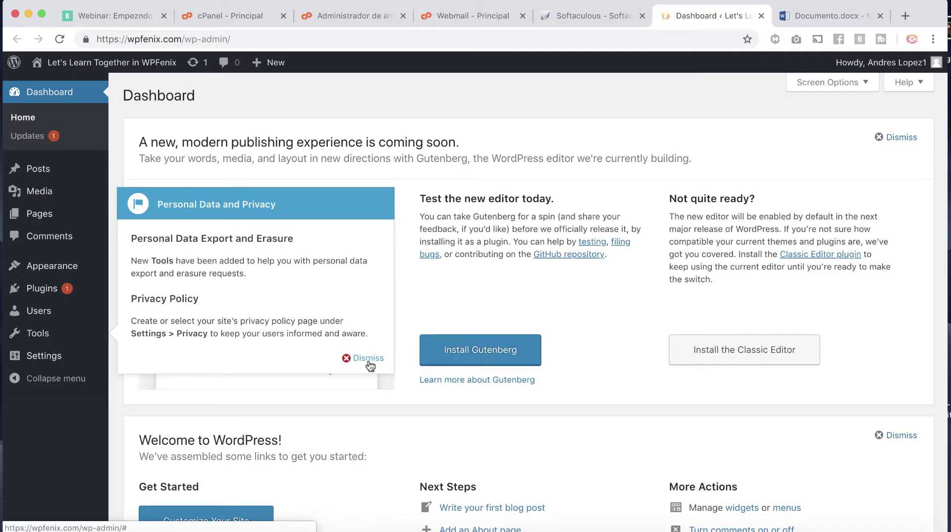
# - Dismiss the Personal Data and Privacy notice and go to Plugins > Add New
pyautogui.click(370, 363)
pyautogui.moveTo(54, 300)
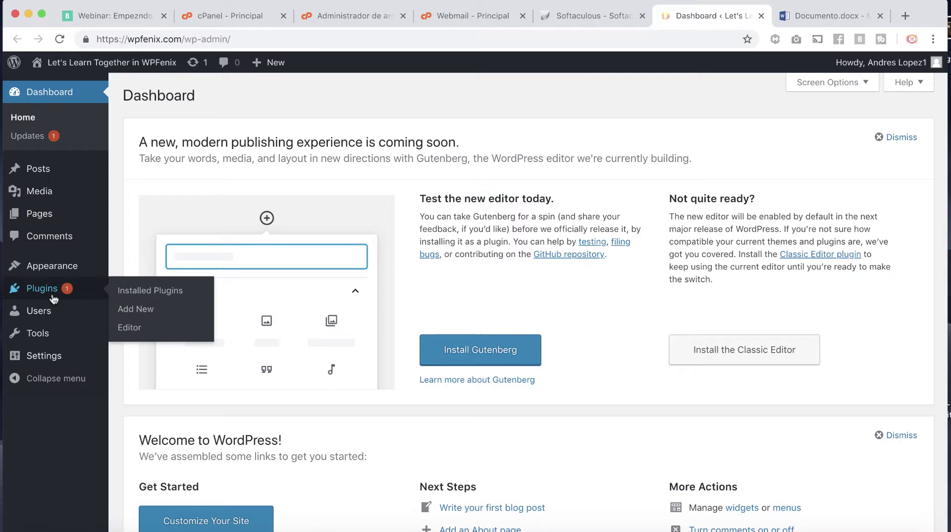
pyautogui.click(135, 310)
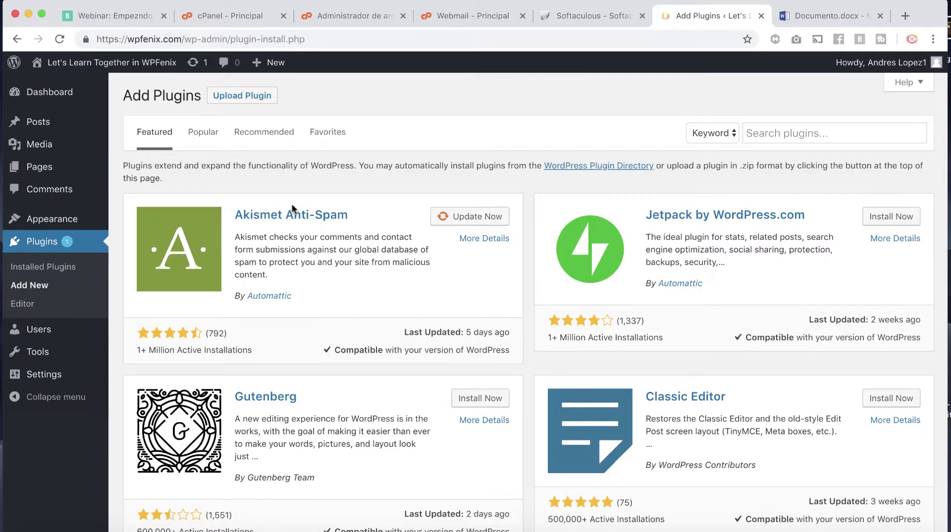
pyautogui.moveTo(43, 132)
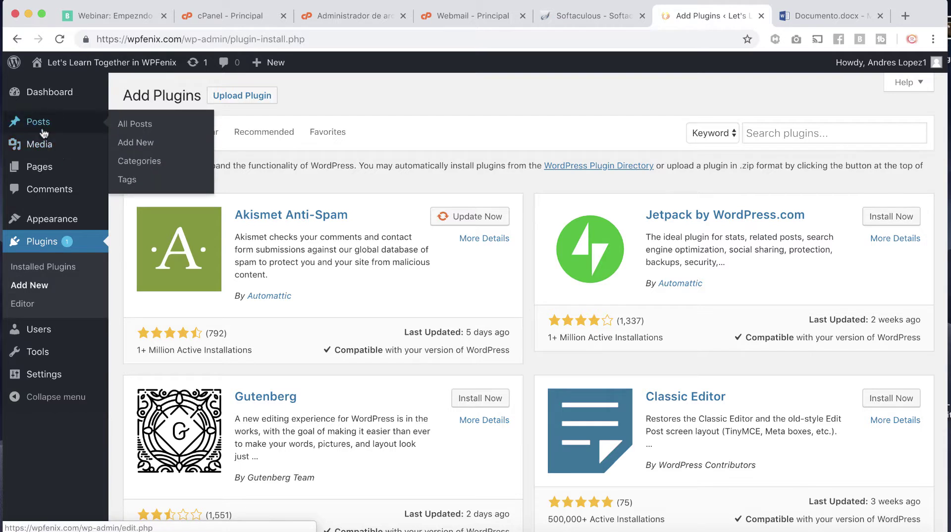
pyautogui.moveTo(53, 165)
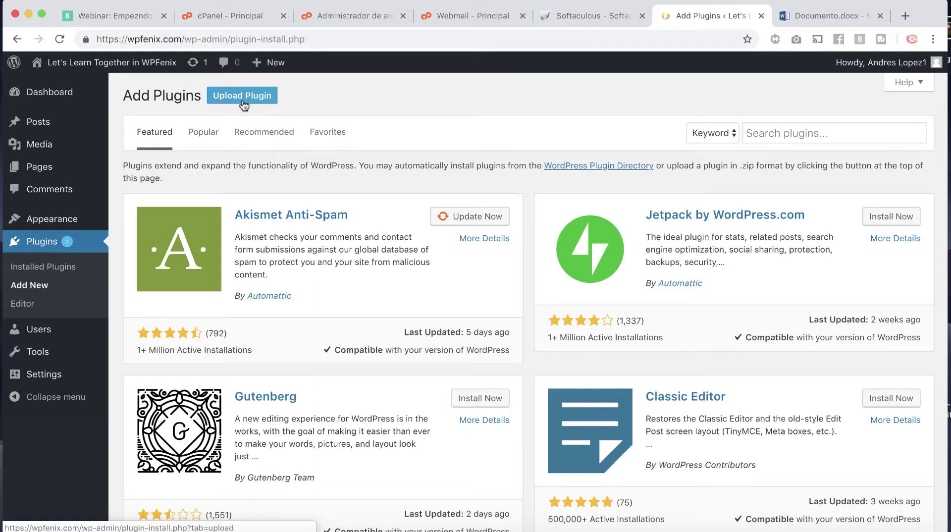
# - Upload and install the ithemes-security-pro-5.5.4 (1).zip plugin package
pyautogui.click(243, 101)
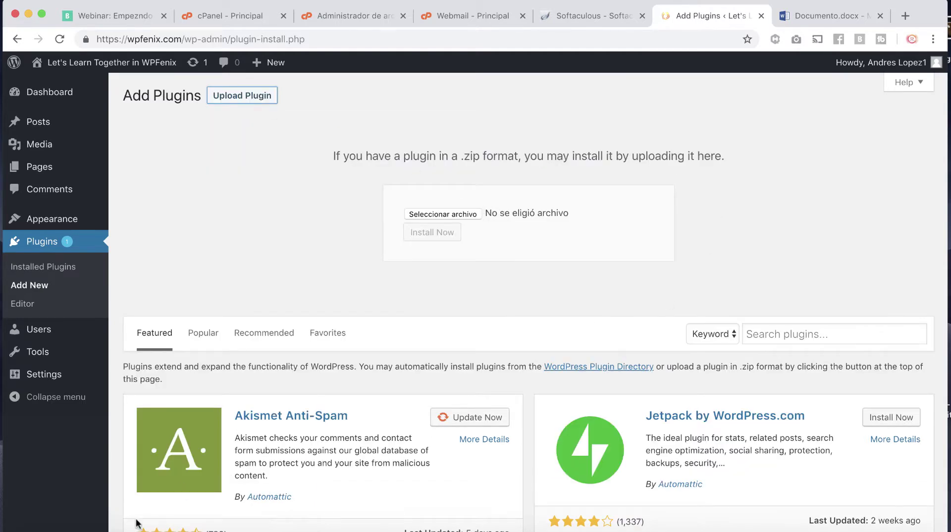
pyautogui.click(442, 216)
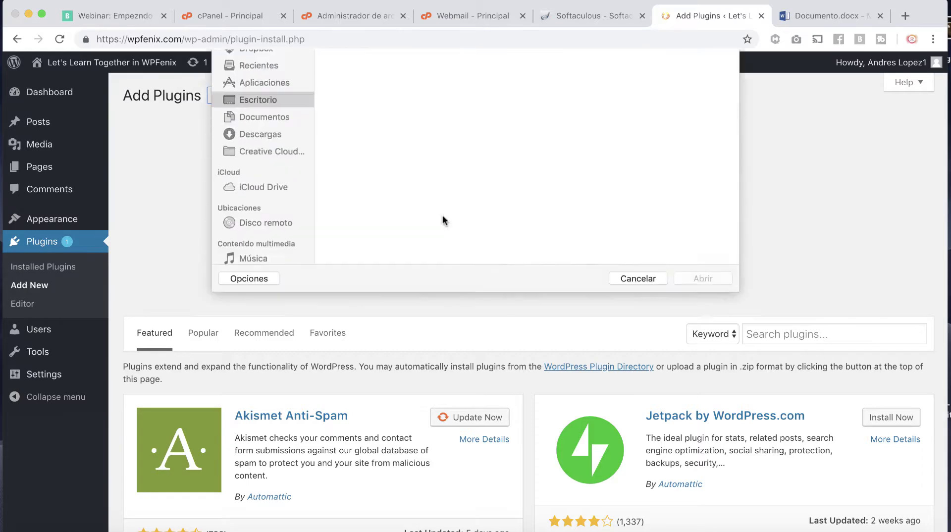
pyautogui.click(572, 126)
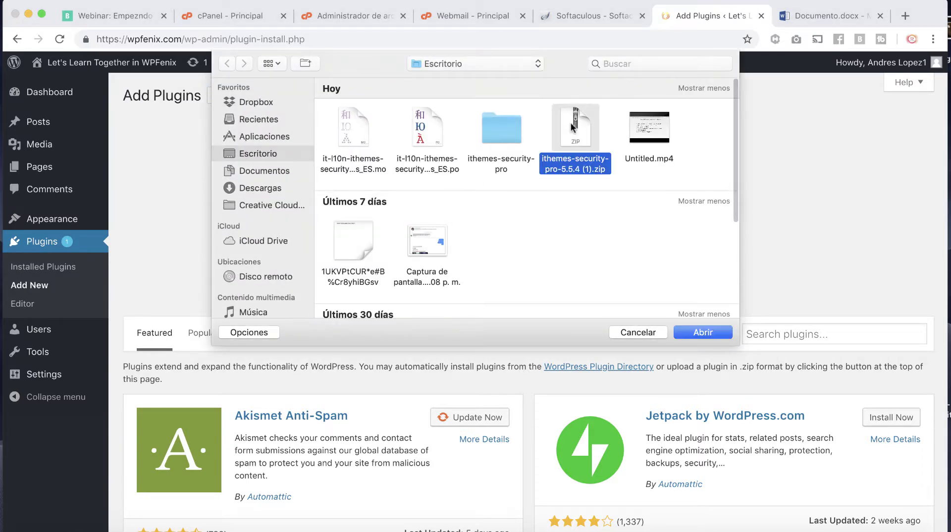
pyautogui.click(698, 333)
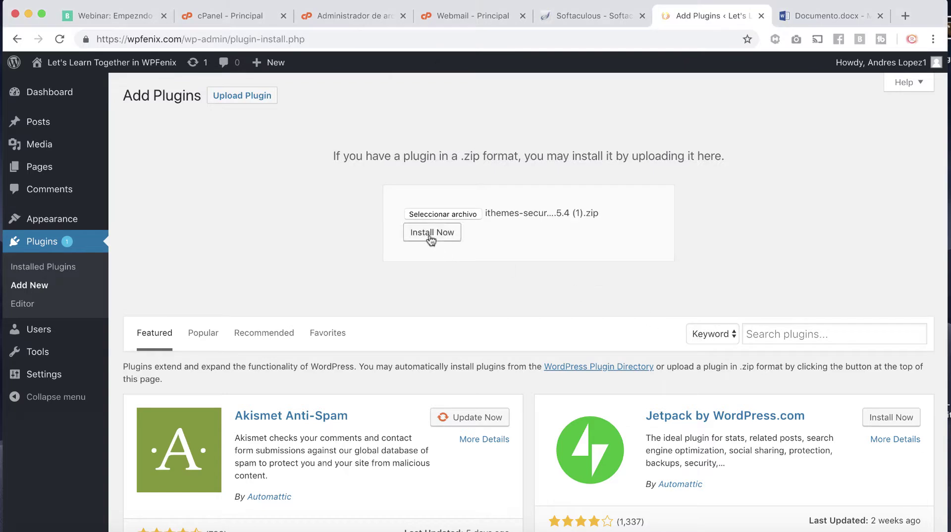
pyautogui.click(431, 239)
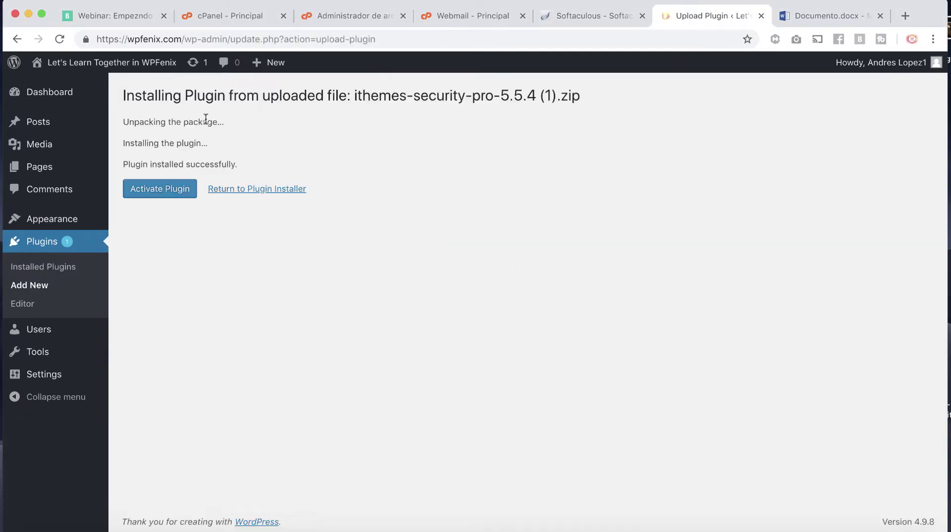
# - Activate the newly installed iThemes Security Pro plugin
pyautogui.click(172, 201)
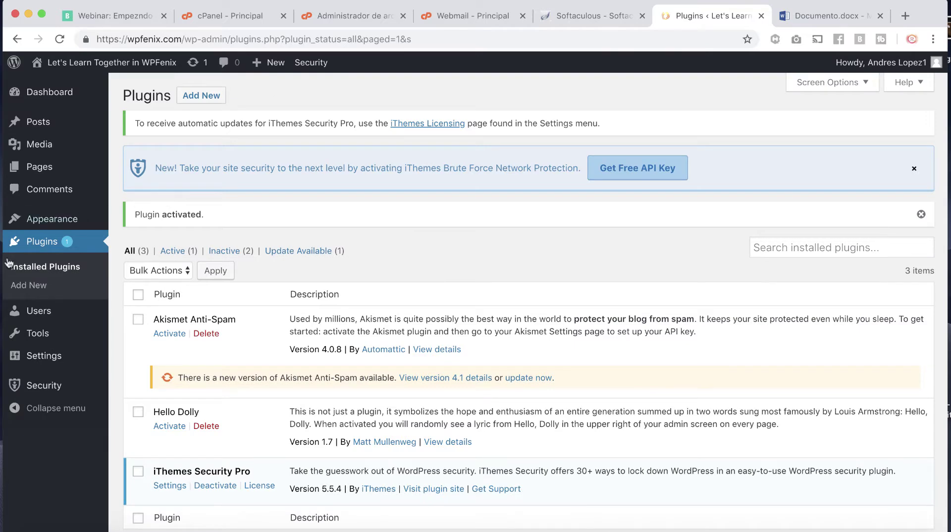
pyautogui.scroll(-3, 219, 395)
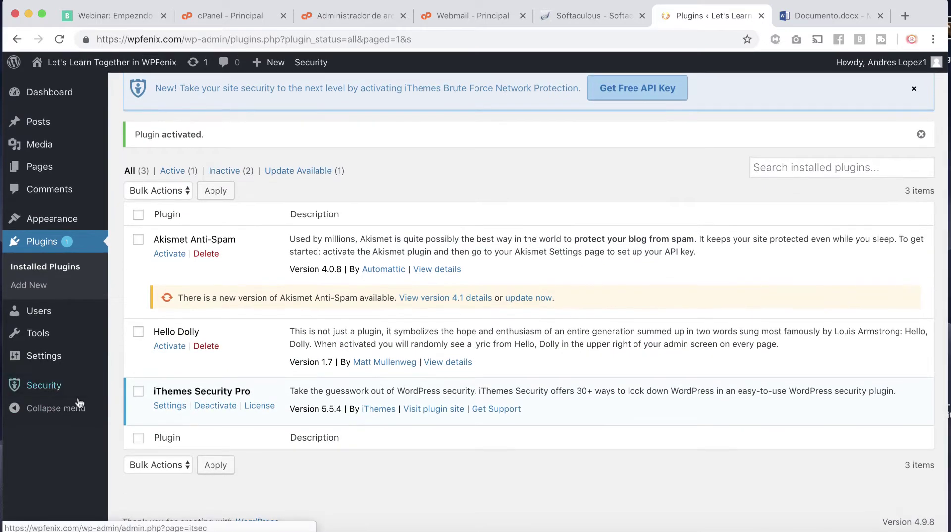
pyautogui.moveTo(57, 396)
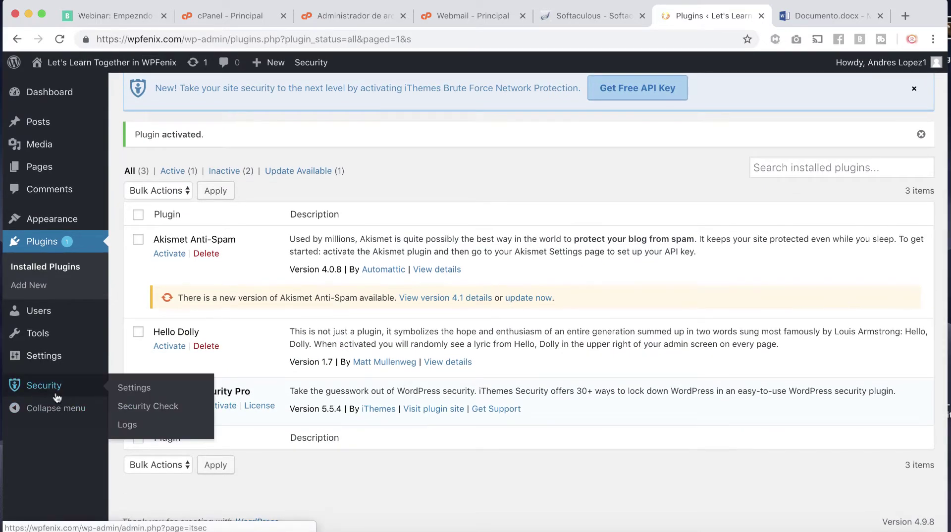
# - Secure the site with recommended settings, keep email updates on, and activate Network Brute Force Protection
pyautogui.click(147, 391)
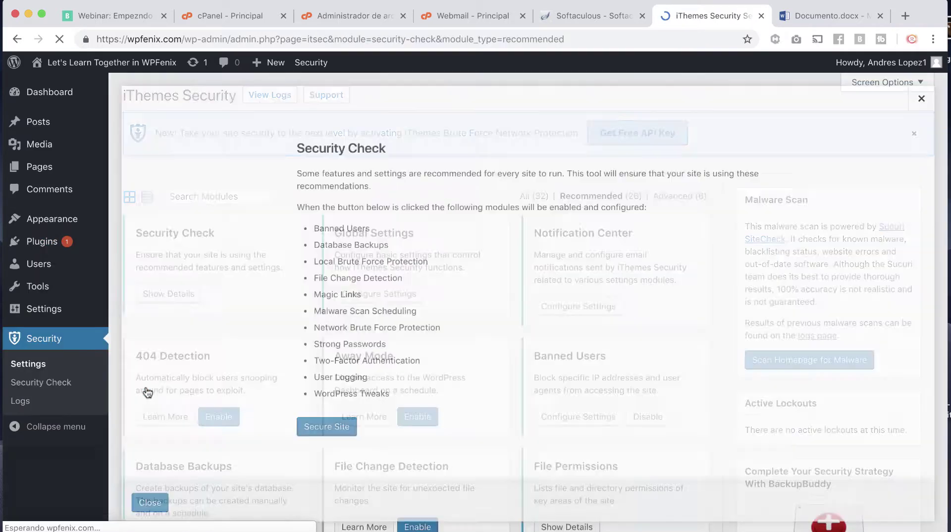
pyautogui.click(332, 426)
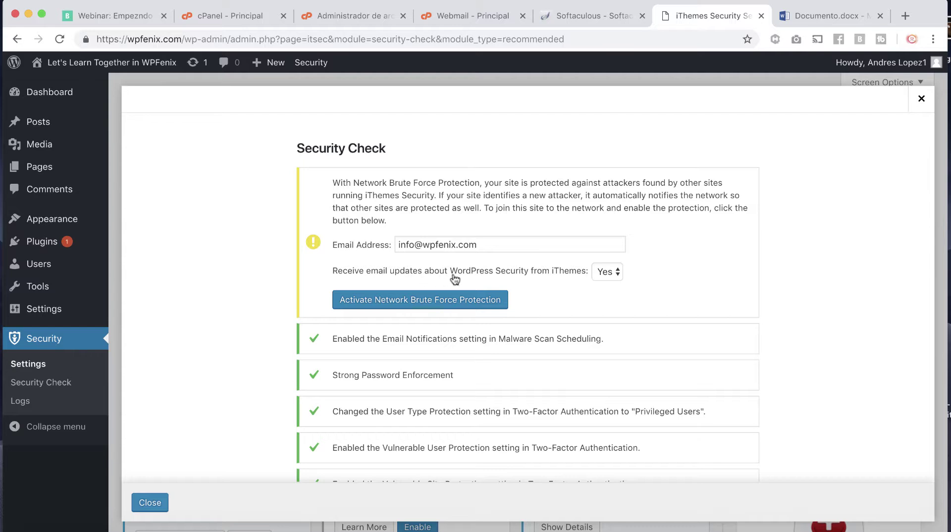
pyautogui.click(608, 272)
pyautogui.click(609, 281)
pyautogui.click(453, 302)
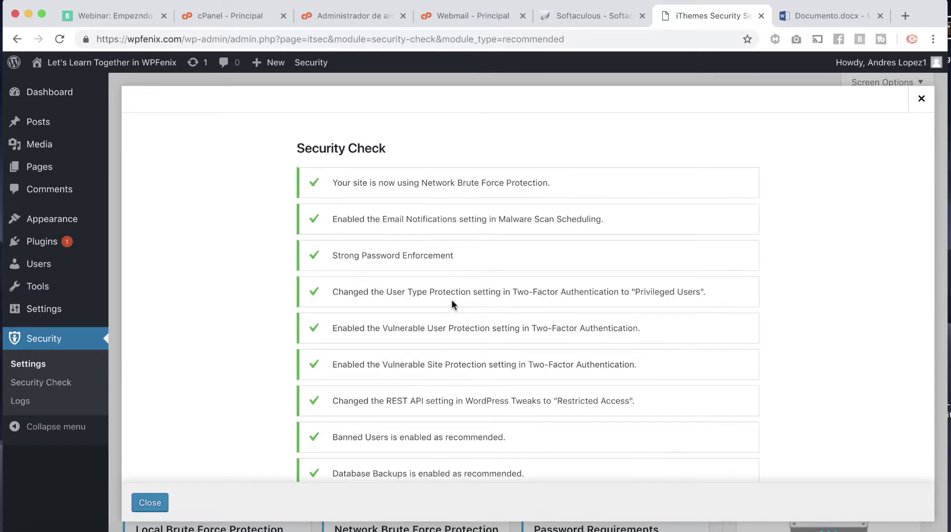
pyautogui.scroll(-5, 393, 378)
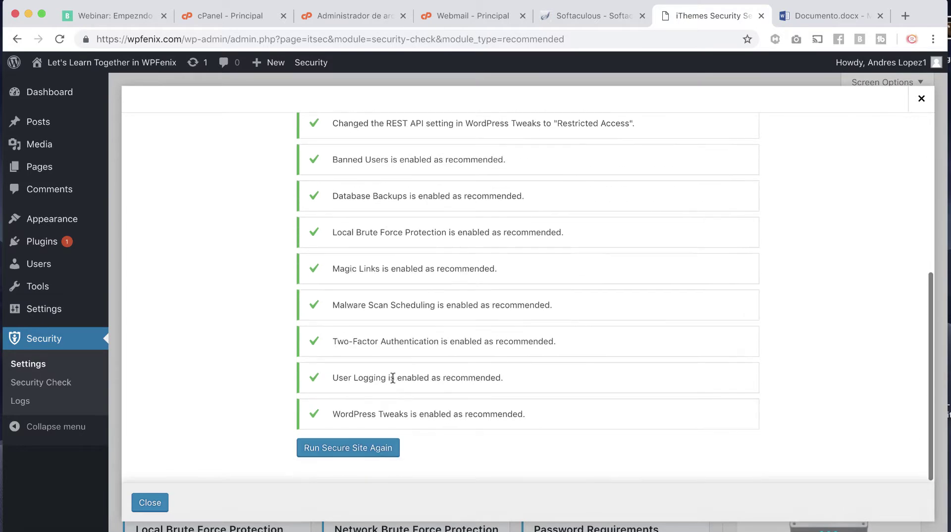
pyautogui.click(150, 501)
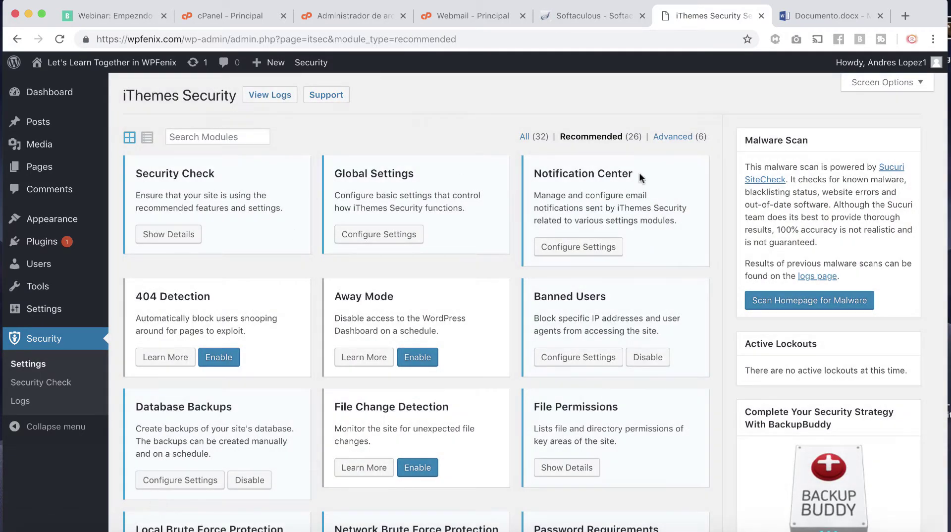
# - Under Advanced modules, set Admin User to change the ID of the user with ID 1
pyautogui.click(680, 141)
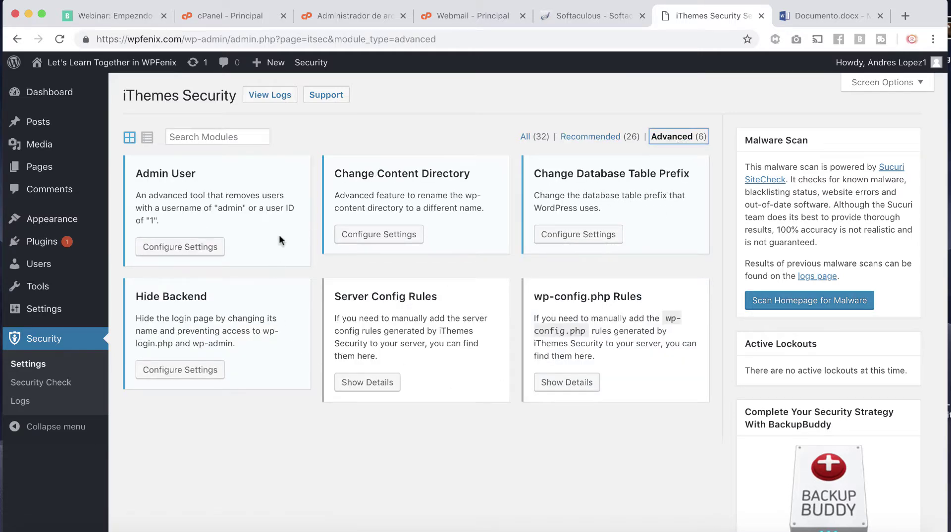
pyautogui.click(199, 247)
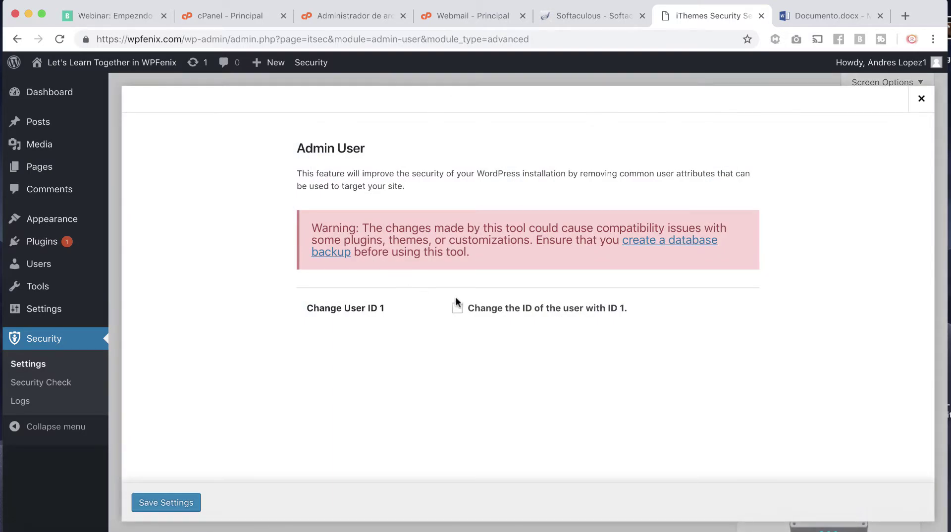
pyautogui.click(458, 310)
# - Save the Admin User change, log back in, and switch to Webmail for the authentication code
pyautogui.click(181, 504)
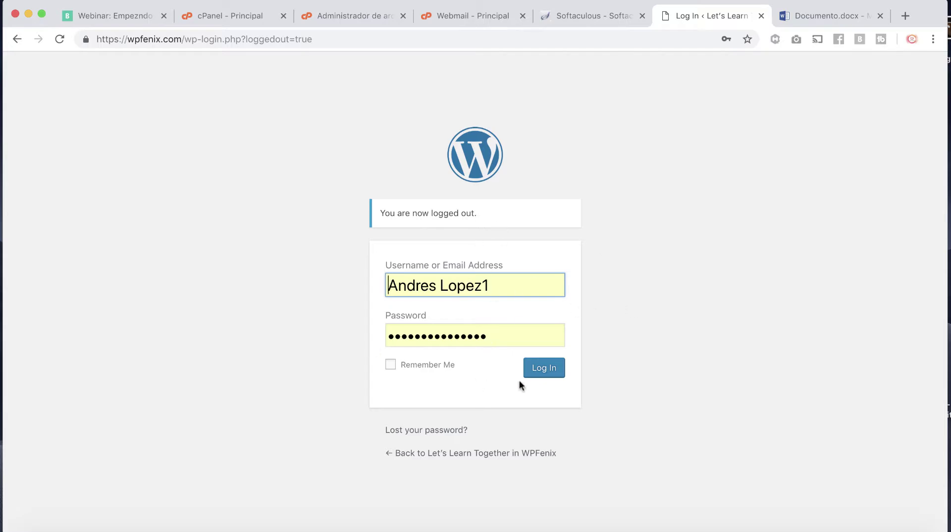
pyautogui.click(544, 373)
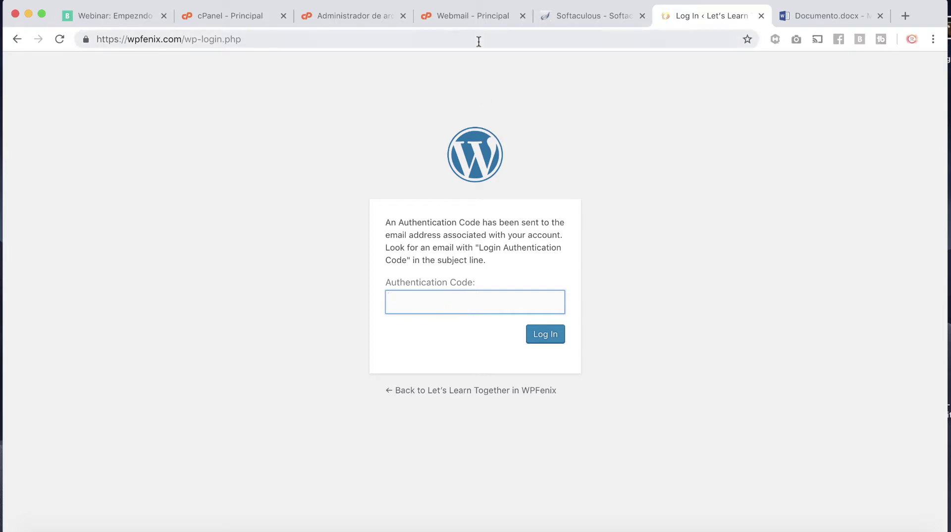
pyautogui.click(472, 16)
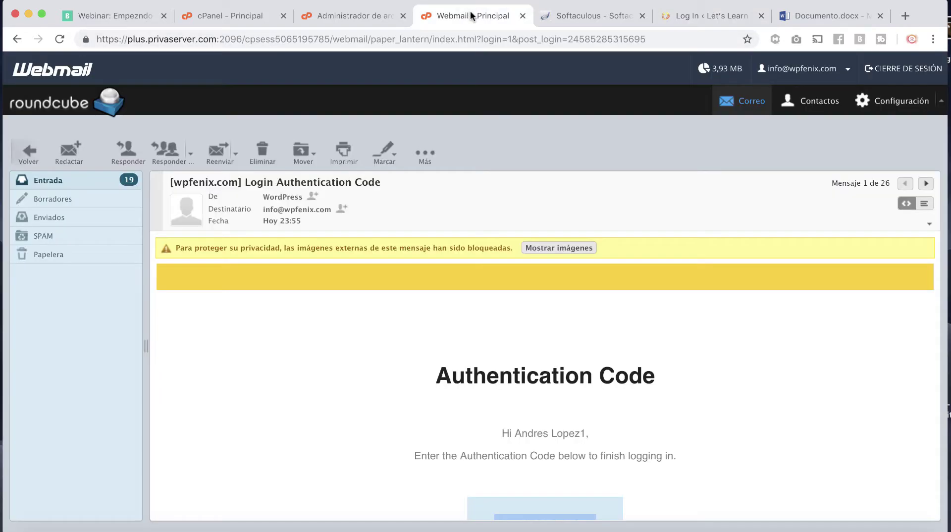
# - Copy the code from the newest Login Authentication Code email and return to the WordPress login tab
pyautogui.click(62, 179)
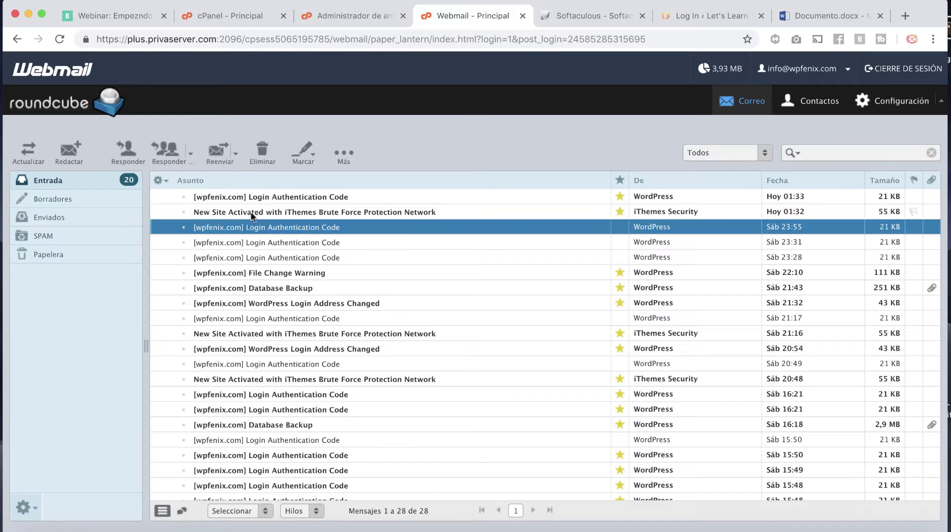
pyautogui.click(341, 197)
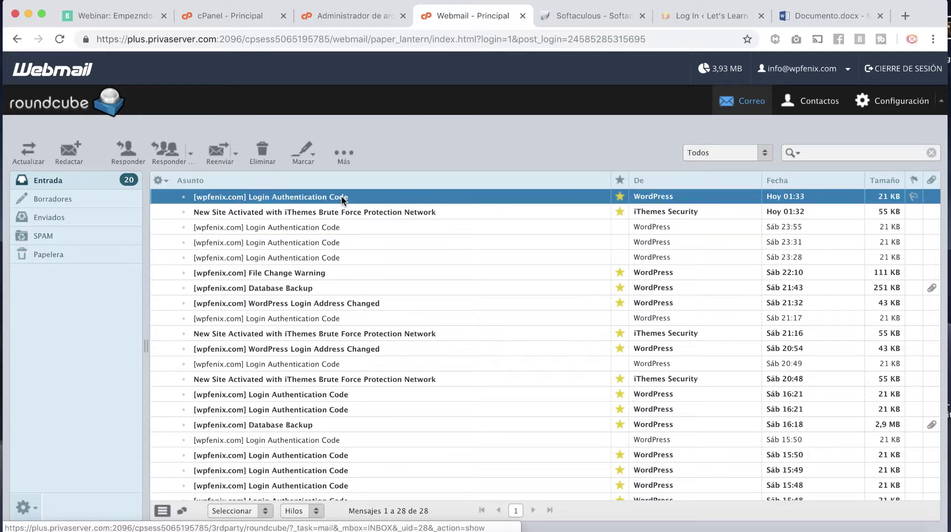
pyautogui.doubleClick(341, 197)
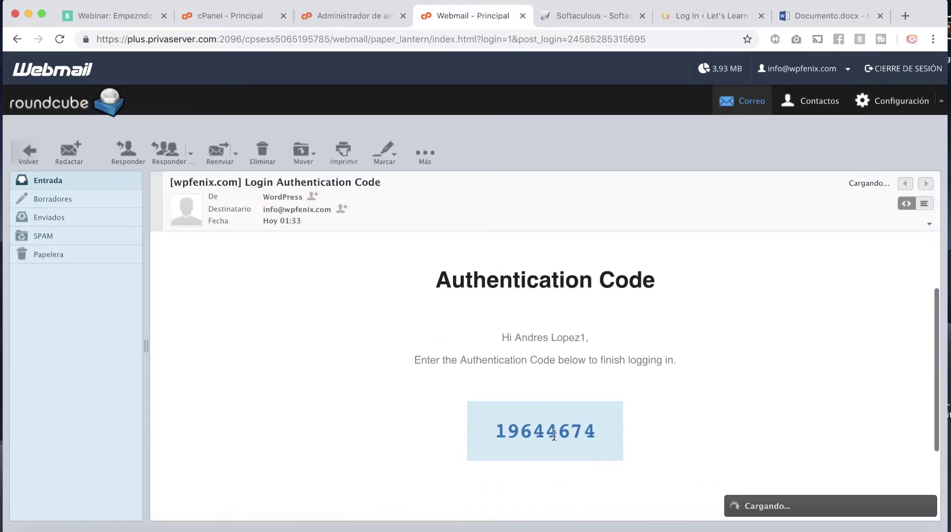
pyautogui.scroll(-2, 553, 435)
pyautogui.doubleClick(549, 378)
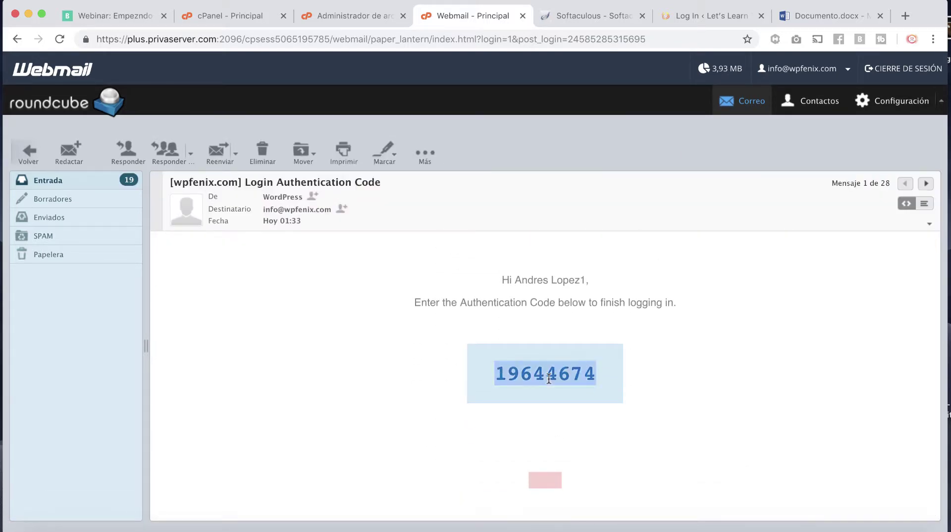
pyautogui.rightClick(549, 378)
pyautogui.click(569, 406)
pyautogui.click(710, 16)
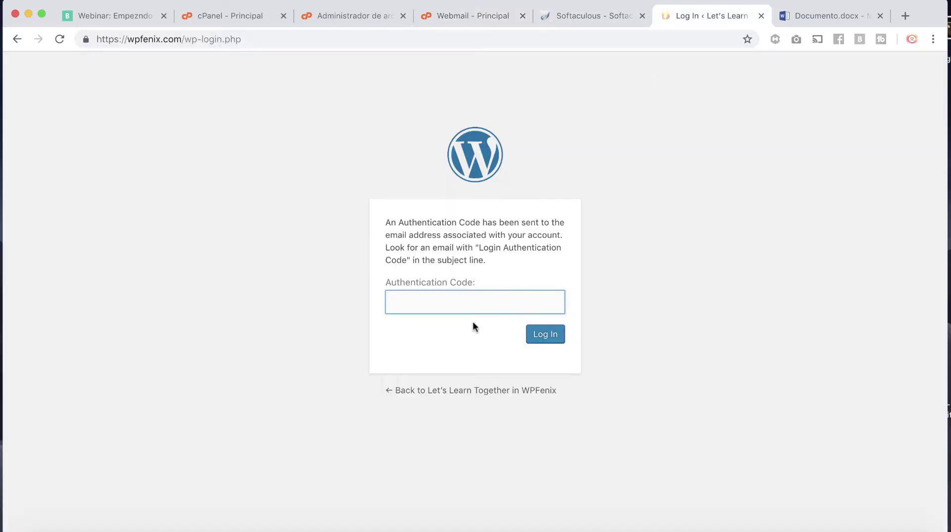
# - Paste the emailed authentication code into the login field and log in
pyautogui.rightClick(426, 303)
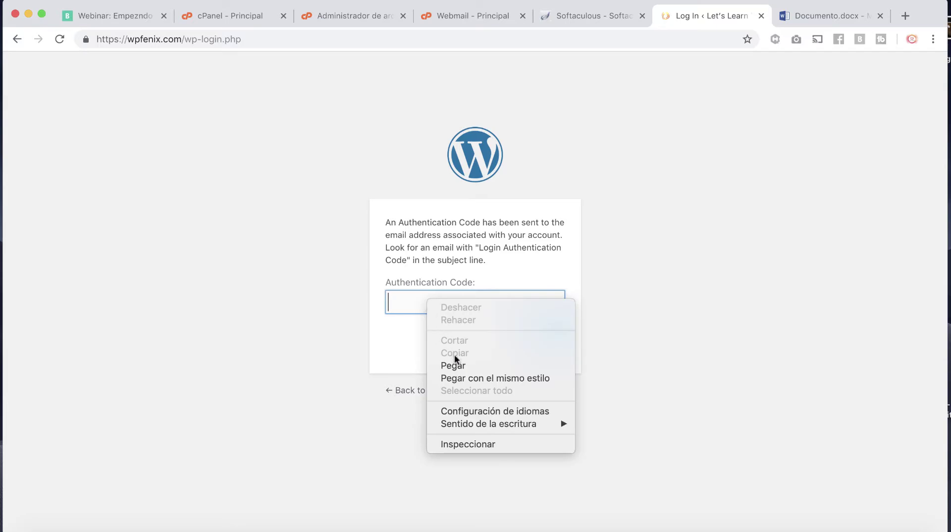
pyautogui.click(455, 360)
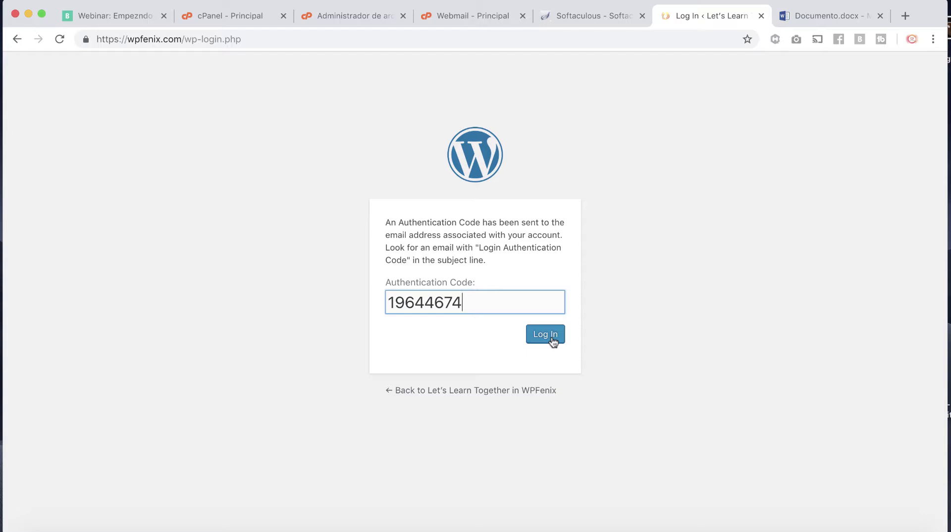
pyautogui.click(554, 341)
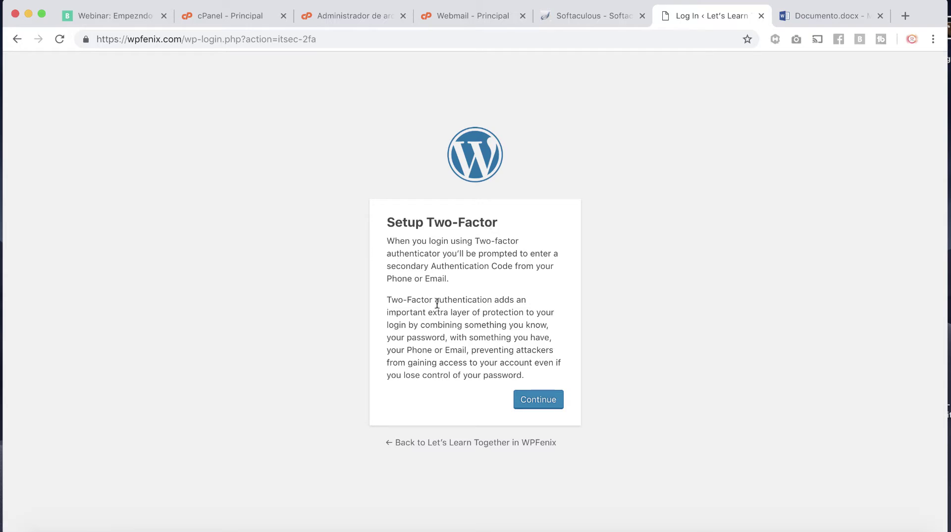
# - Complete two-factor setup with current methods, downloading backup codes as codes (7).txt, reaching the Dashboard
pyautogui.click(535, 401)
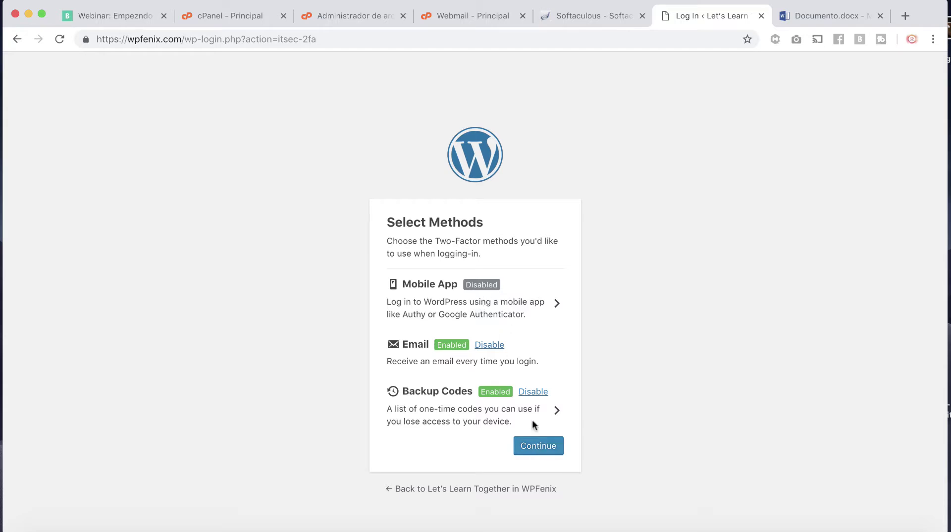
pyautogui.click(539, 445)
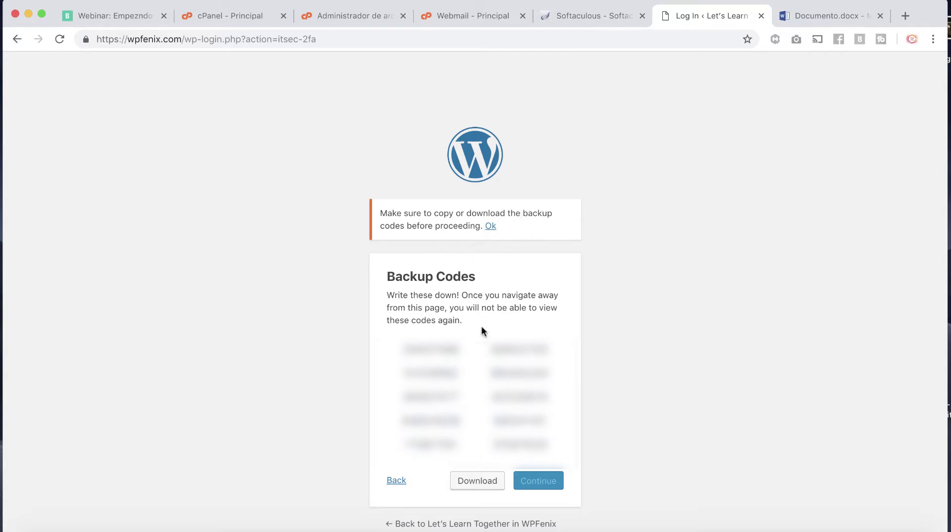
pyautogui.click(487, 484)
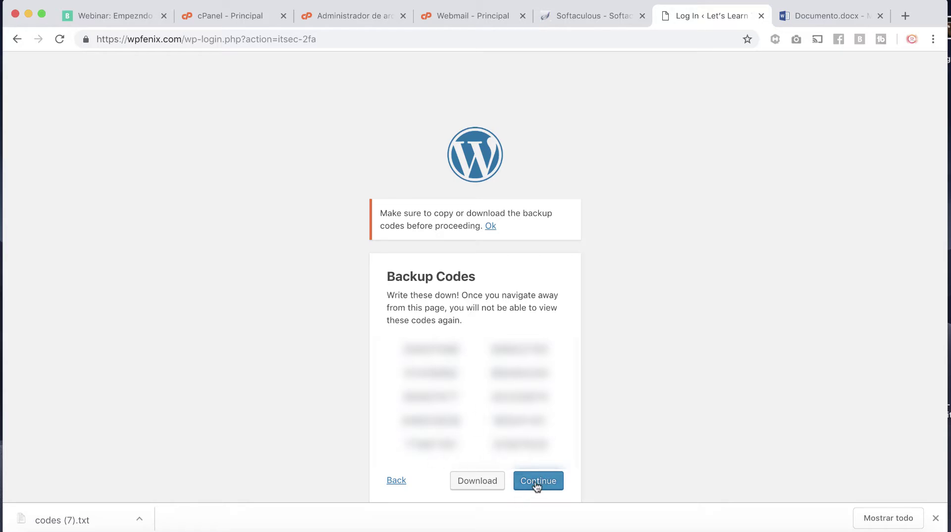
pyautogui.click(535, 484)
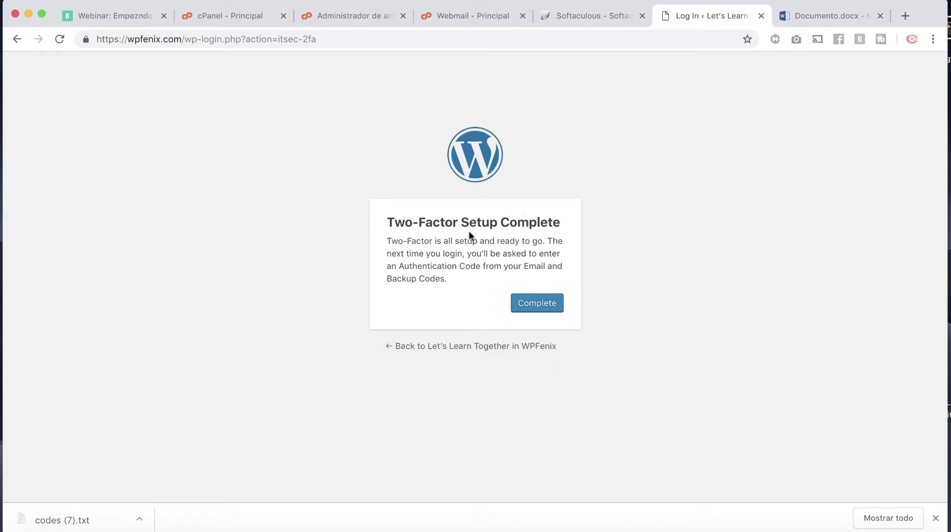
pyautogui.click(537, 307)
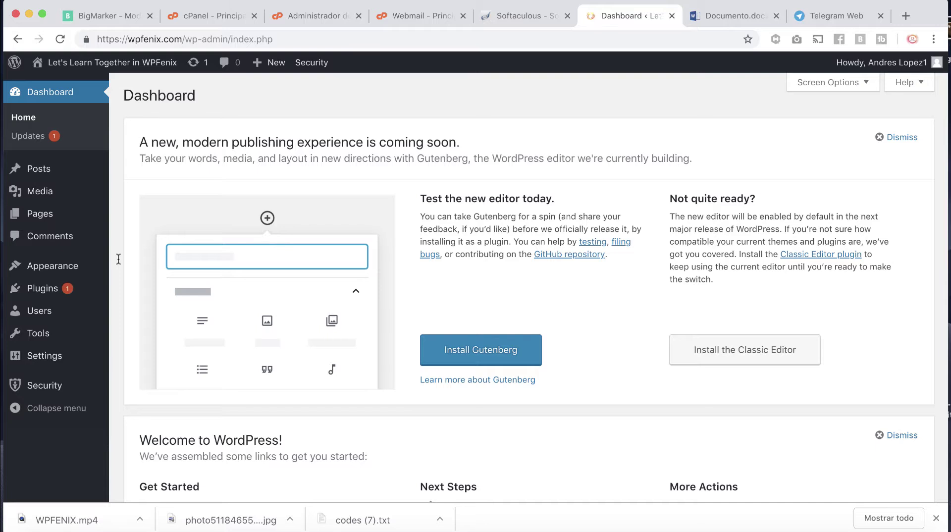
# - Set Change Database Table Prefix to Yes and save, replacing wpy6_ with lyx51gnu_
pyautogui.moveTo(50, 389)
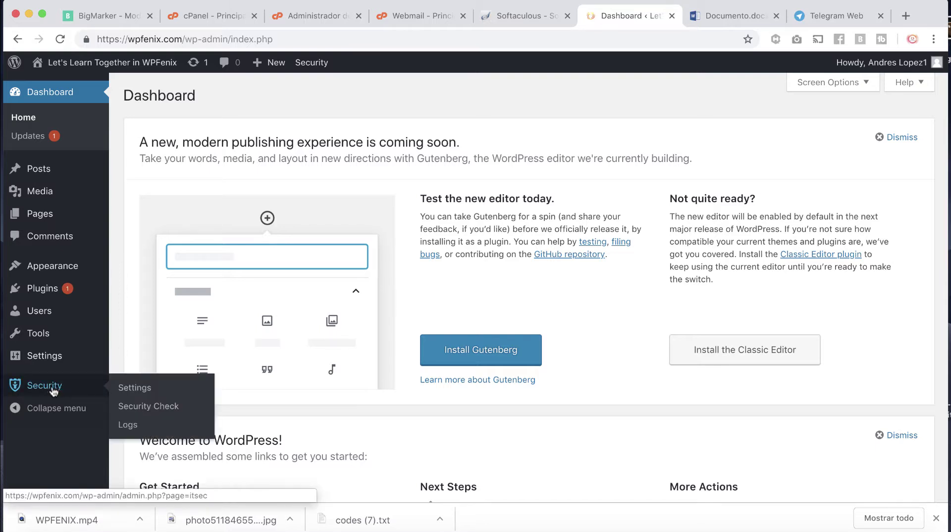
pyautogui.click(135, 391)
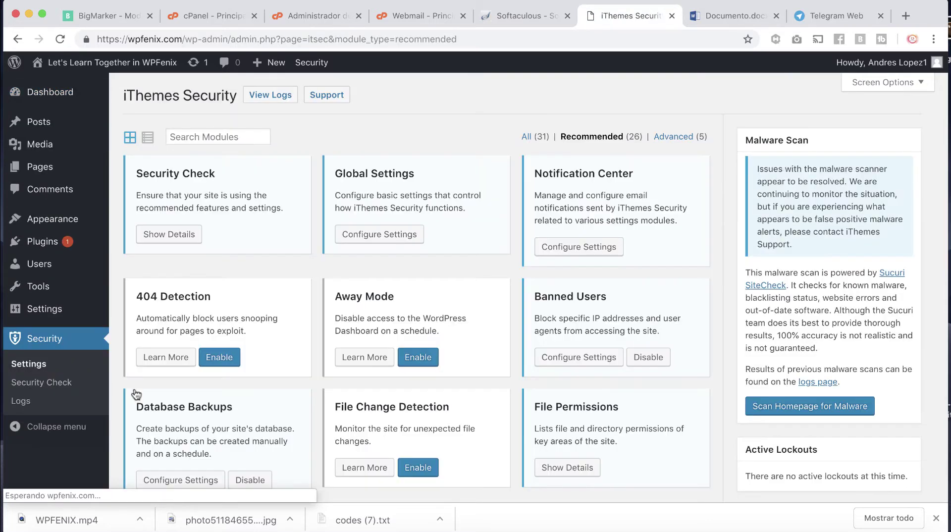
pyautogui.click(686, 141)
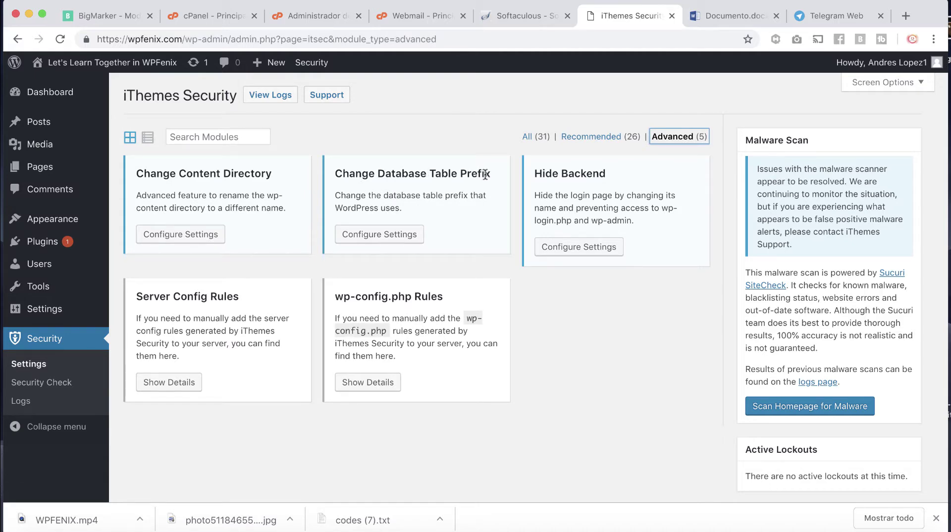
pyautogui.click(387, 233)
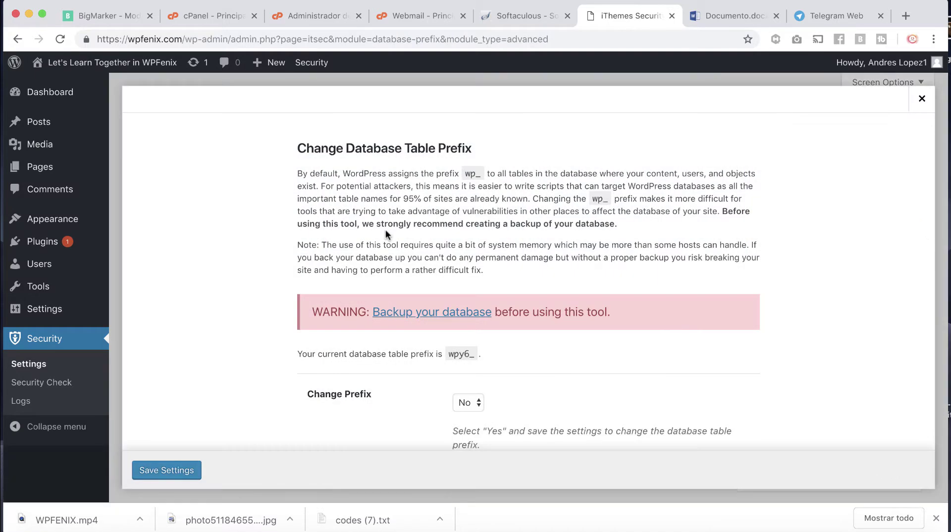
pyautogui.click(473, 402)
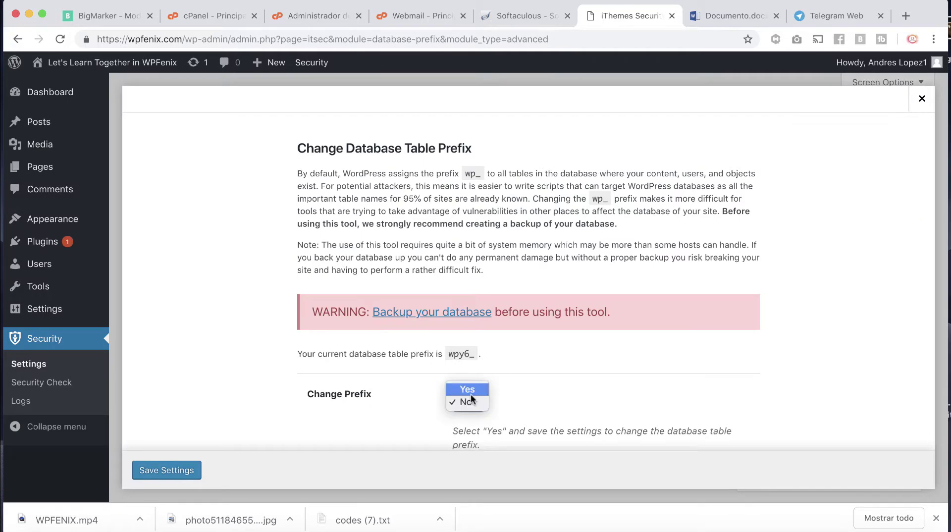
pyautogui.click(471, 394)
pyautogui.scroll(-1, 419, 409)
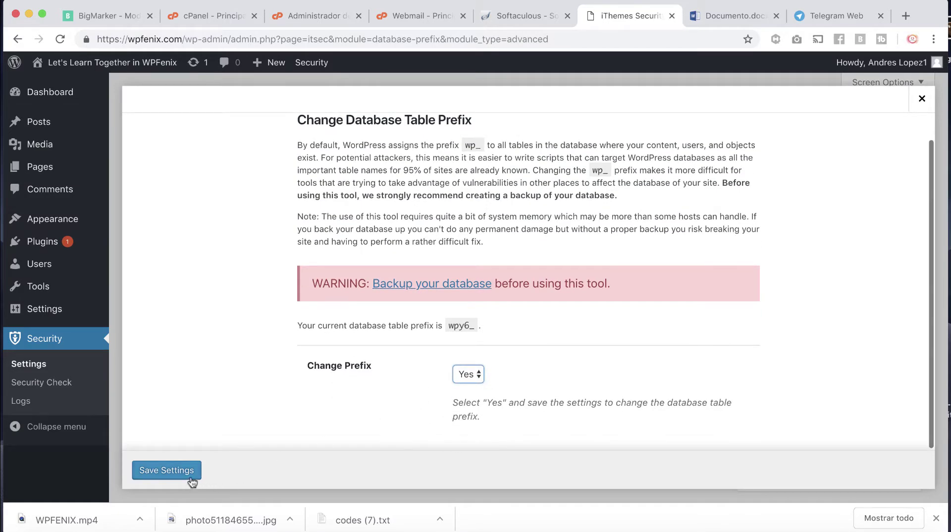
pyautogui.click(183, 475)
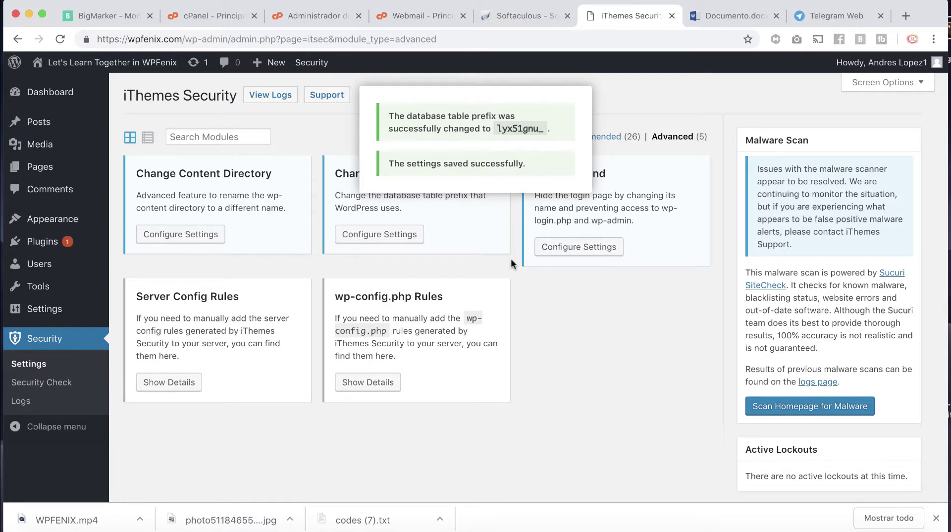
# - Enable Hide Backend with login slug login2413, save it, and close the modal
pyautogui.click(588, 247)
pyautogui.click(457, 227)
pyautogui.scroll(-3, 495, 213)
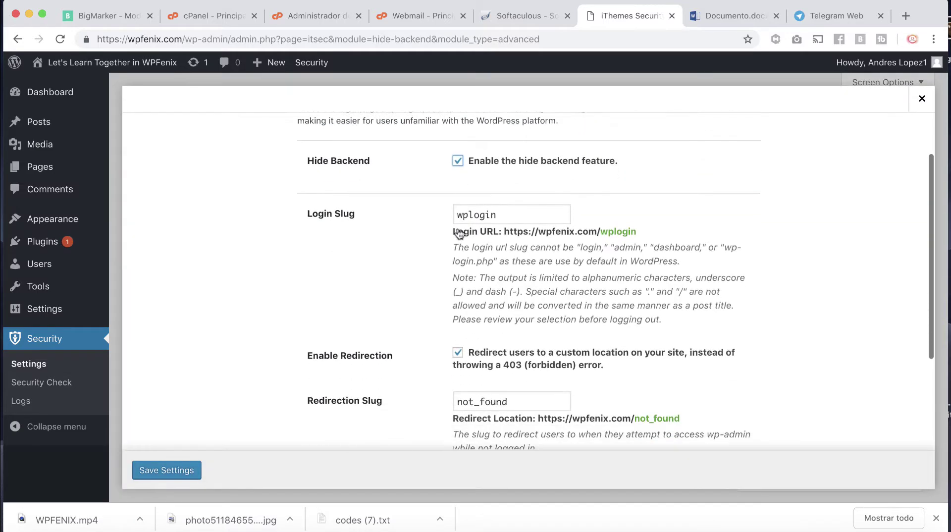
pyautogui.doubleClick(501, 190)
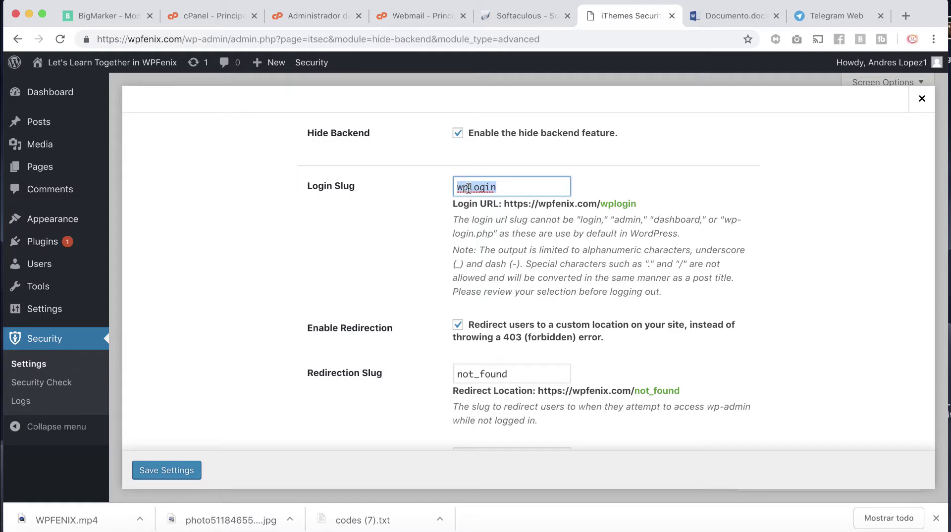
pyautogui.click(468, 189)
pyautogui.press('BackSpace')
pyautogui.press('BackSpace')
pyautogui.click(491, 187)
pyautogui.write('2413')
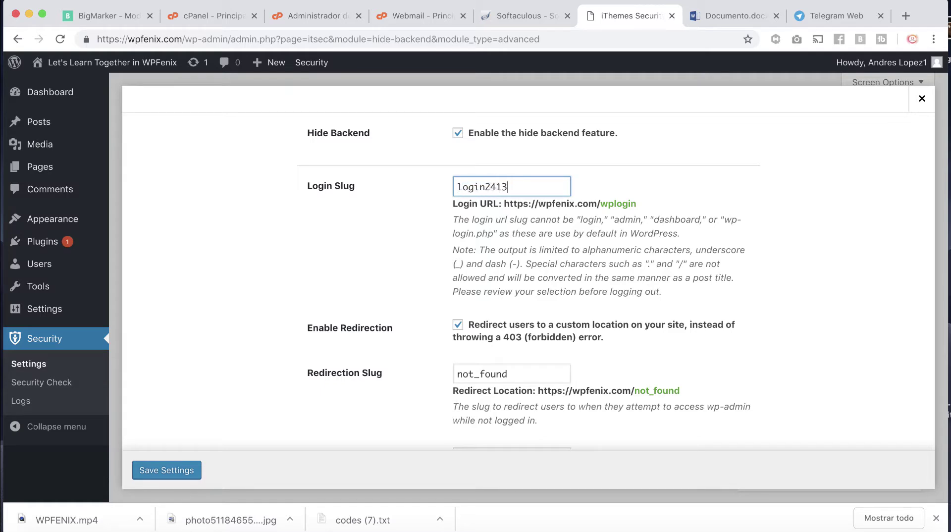
pyautogui.scroll(-5, 438, 305)
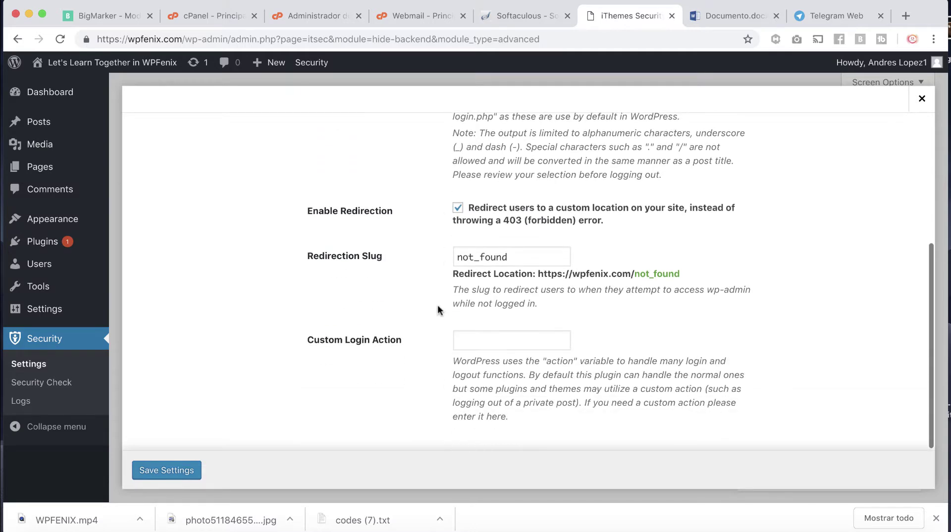
pyautogui.click(175, 470)
pyautogui.scroll(-10, 453, 218)
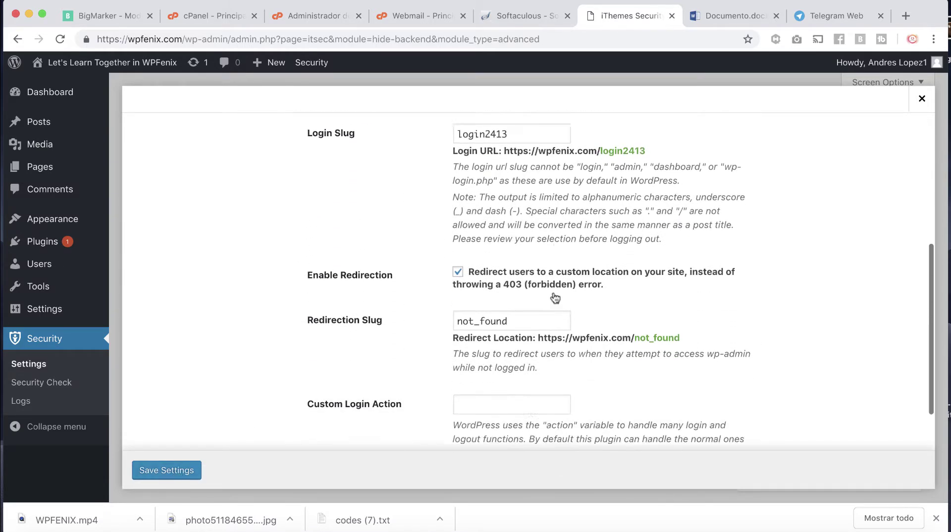
pyautogui.click(922, 99)
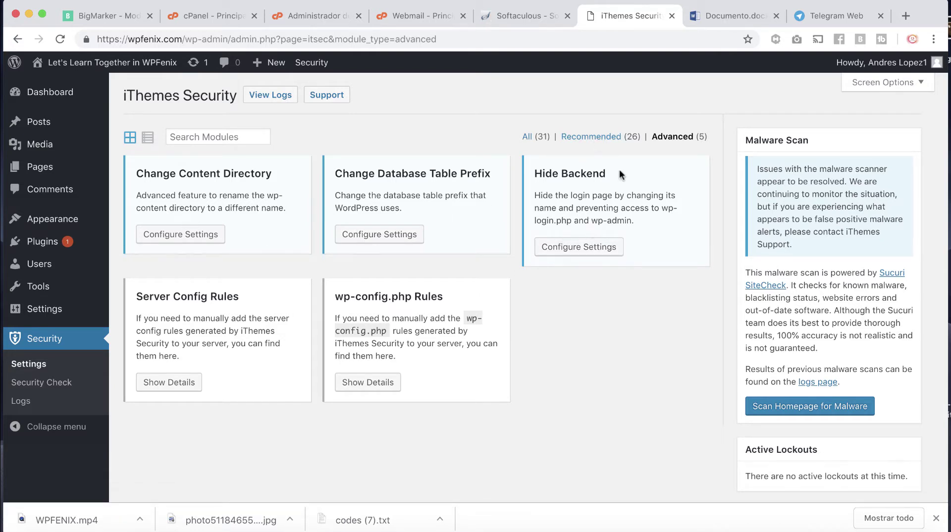
pyautogui.click(593, 138)
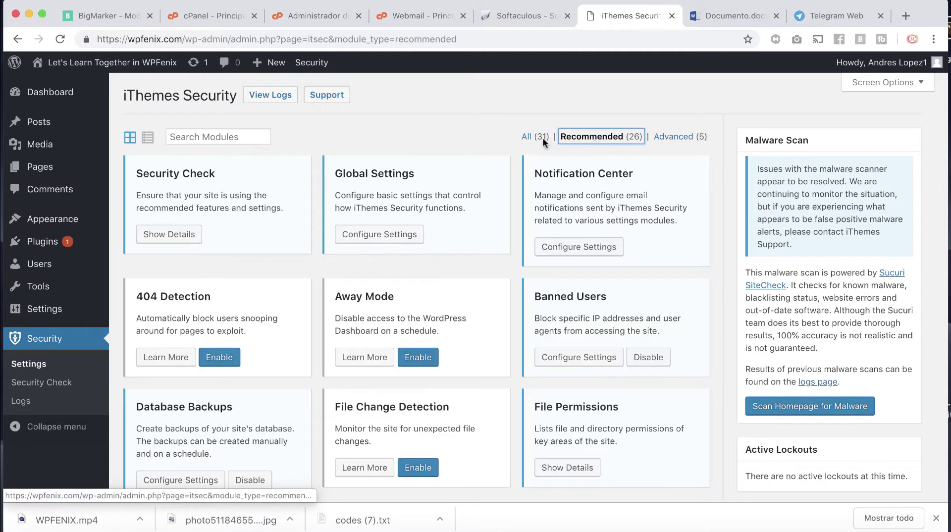
pyautogui.click(183, 239)
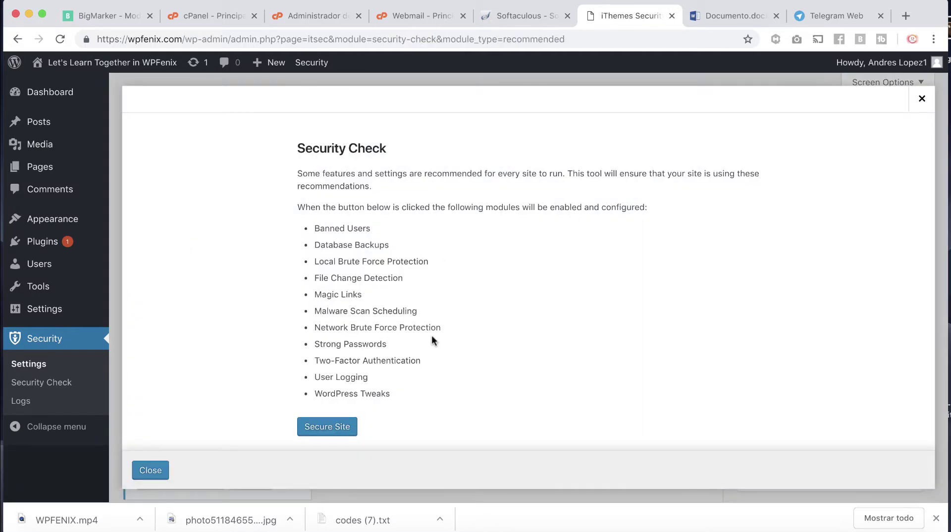
pyautogui.click(922, 98)
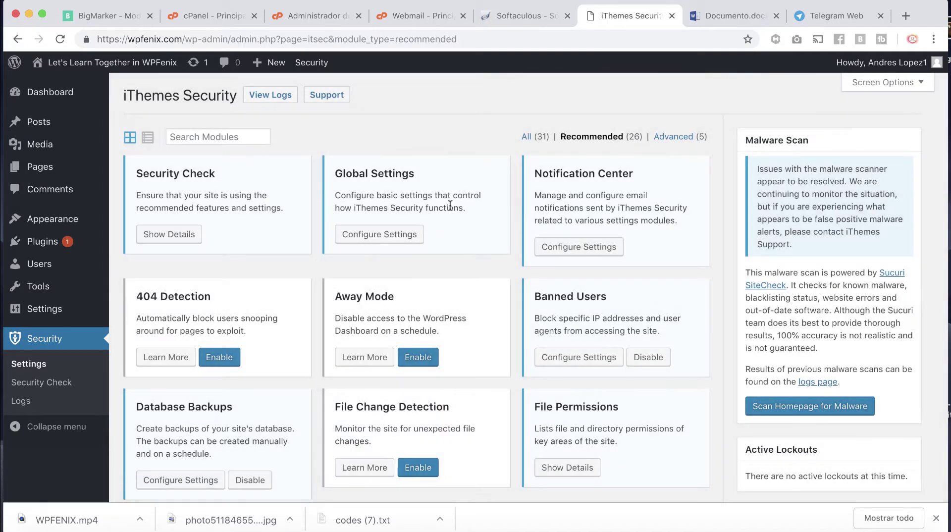
pyautogui.click(404, 233)
pyautogui.scroll(-1, 429, 299)
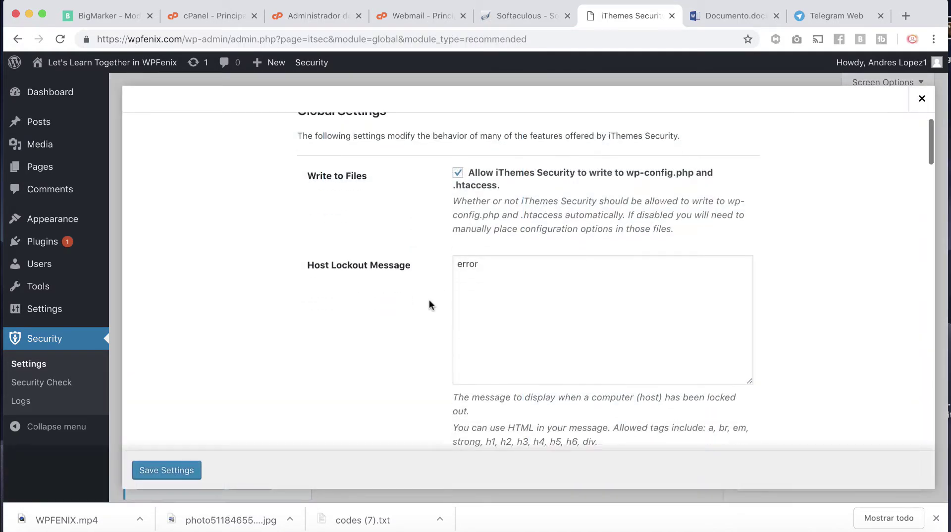
pyautogui.scroll(-20, 429, 302)
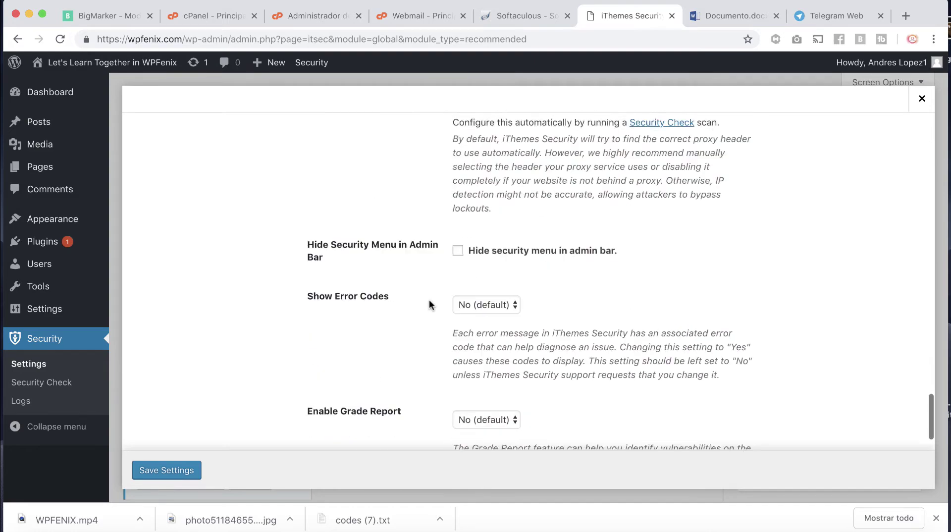
pyautogui.scroll(-2, 429, 301)
pyautogui.scroll(10, 429, 299)
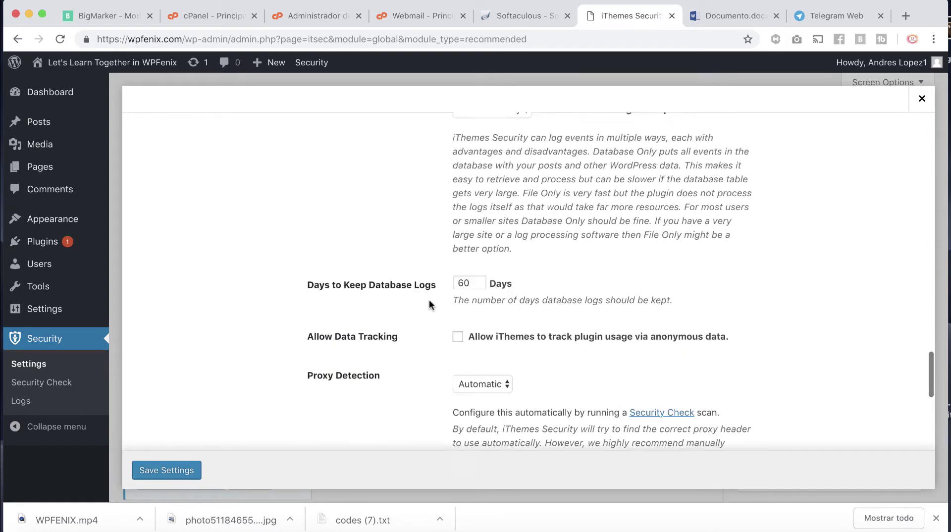
pyautogui.scroll(-10, 429, 299)
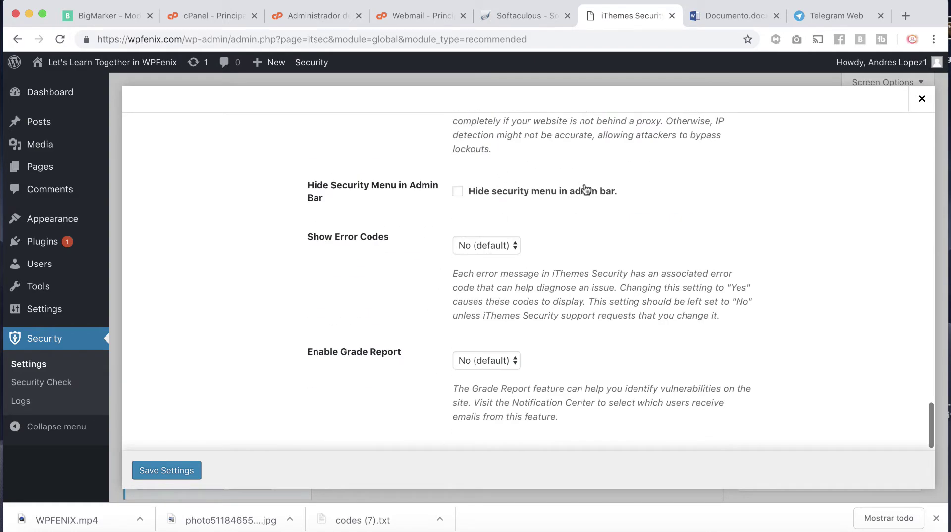
pyautogui.scroll(8, 662, 189)
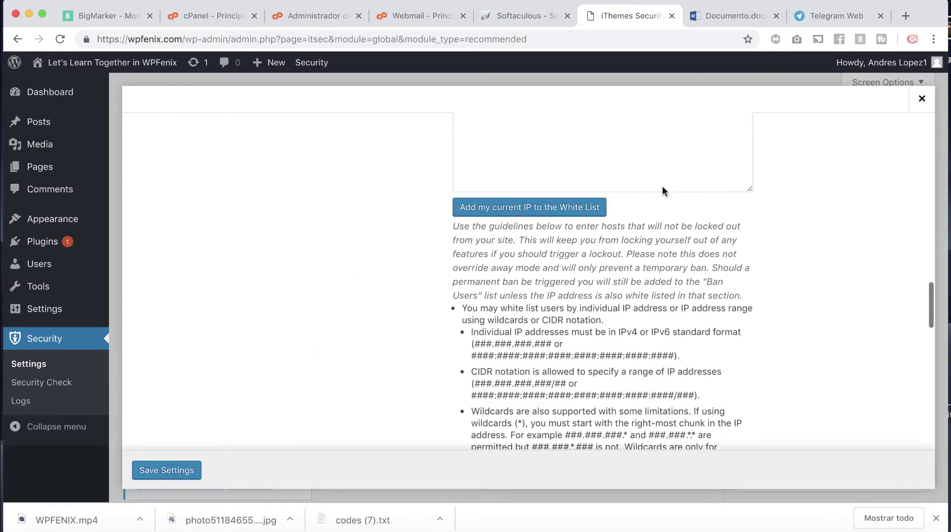
pyautogui.scroll(6, 664, 188)
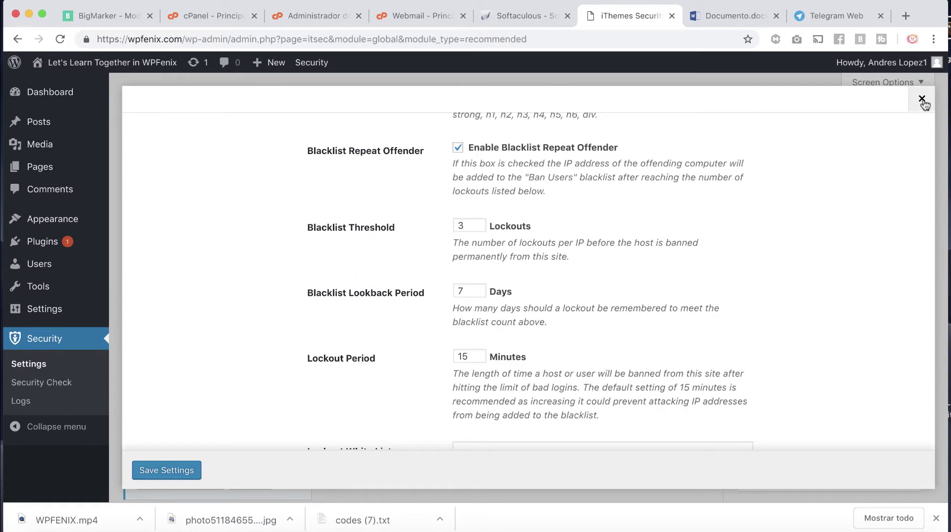
# - Close Global Settings and review Notification Center, whose default recipients are all administrators
pyautogui.click(922, 99)
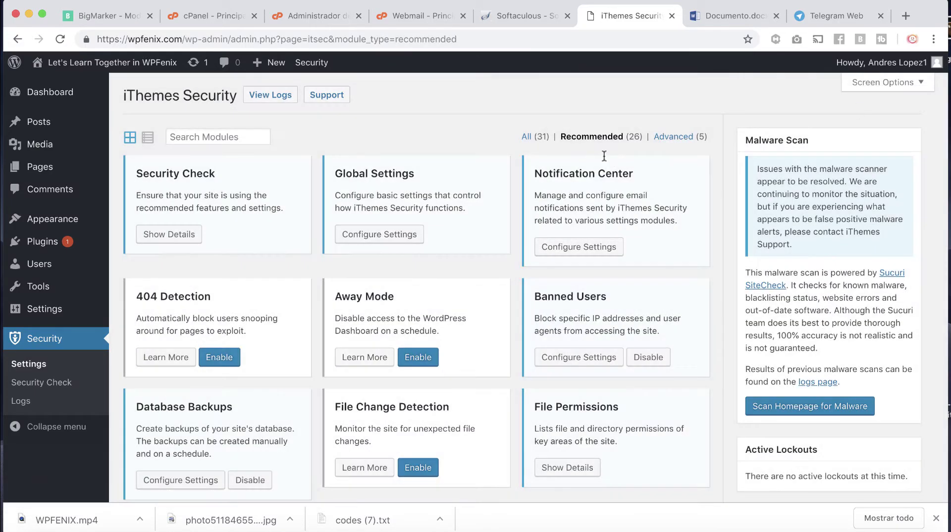
pyautogui.click(569, 247)
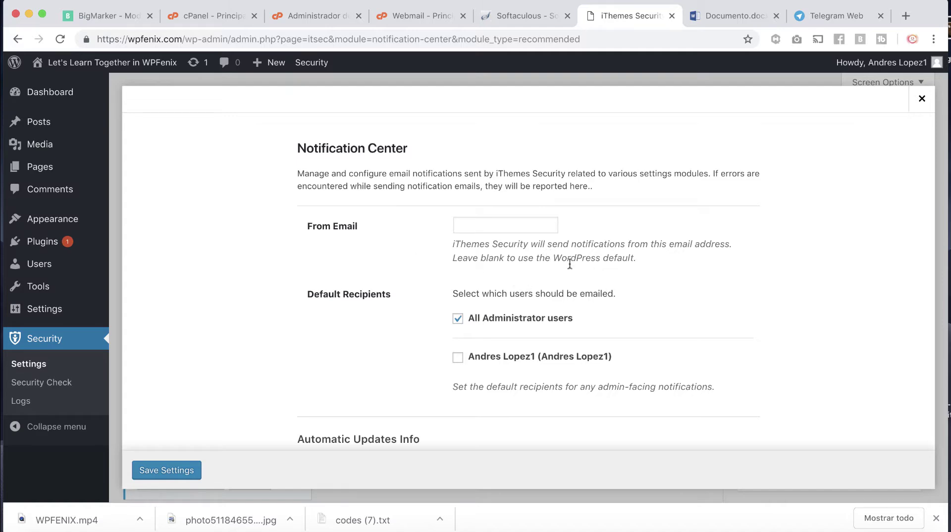
pyautogui.scroll(-3, 435, 296)
pyautogui.scroll(3, 436, 296)
pyautogui.click(922, 99)
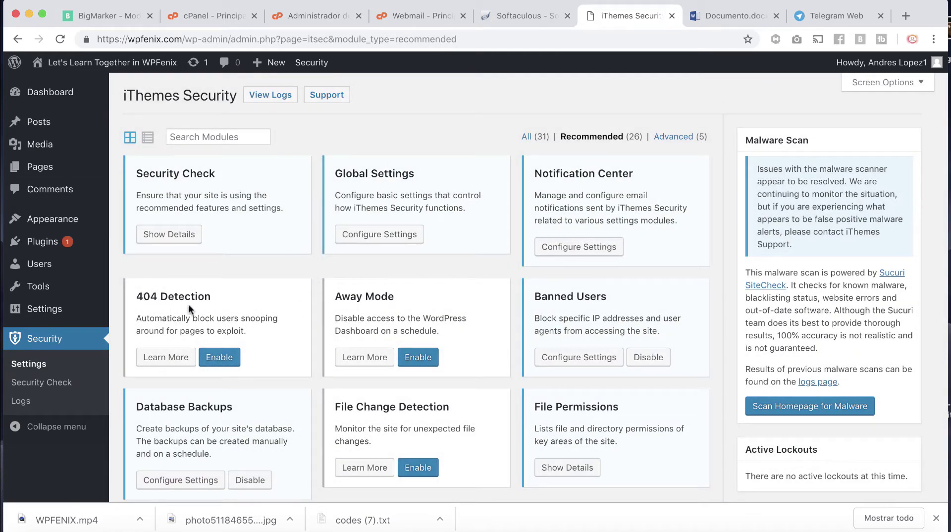
# - Enable 404 Detection and review its 5-minute check period and 20-error threshold
pyautogui.click(221, 358)
pyautogui.click(186, 356)
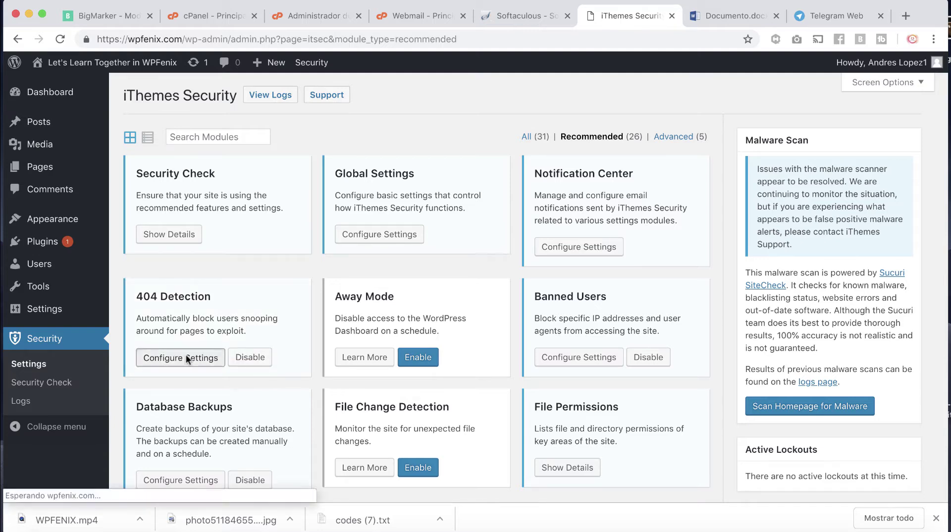
pyautogui.scroll(-5, 469, 355)
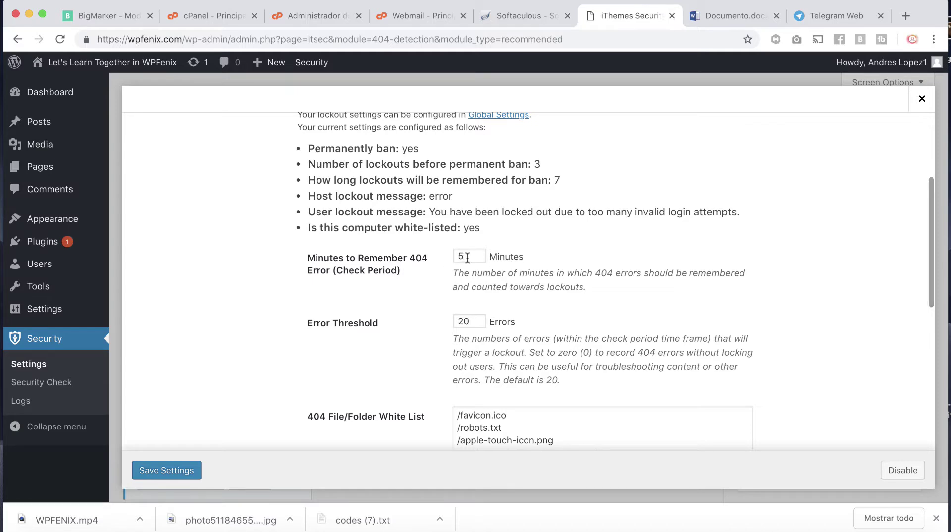
pyautogui.scroll(-3, 444, 345)
pyautogui.scroll(-5, 444, 341)
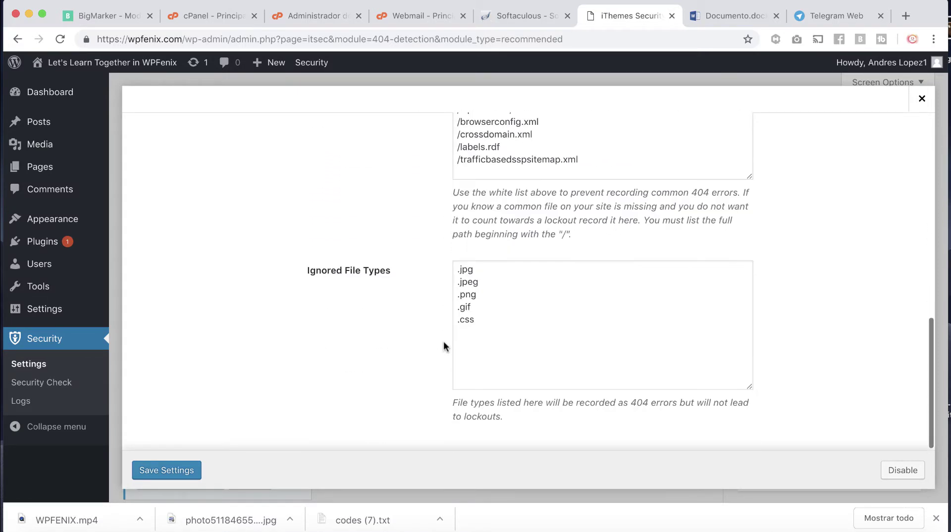
pyautogui.click(922, 98)
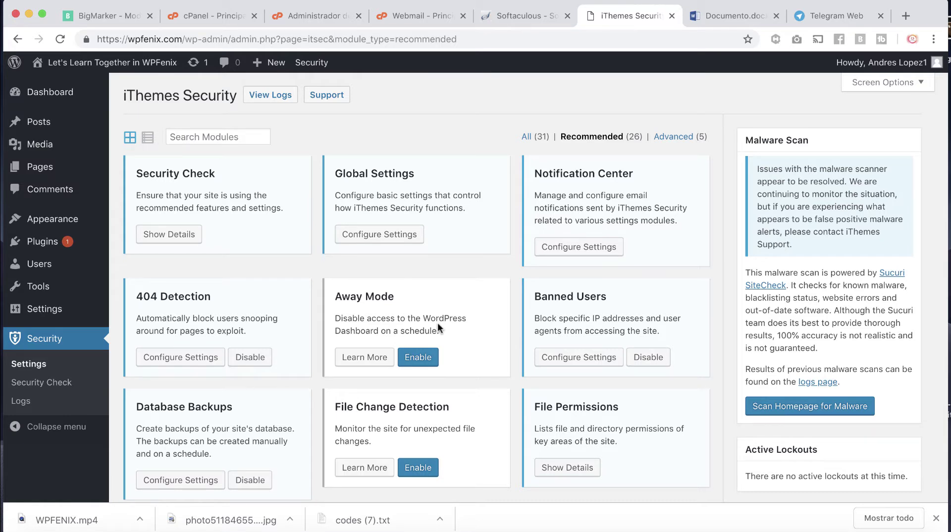
# - Enable HackRepair.com's blacklist in Banned Users and save the settings
pyautogui.click(591, 366)
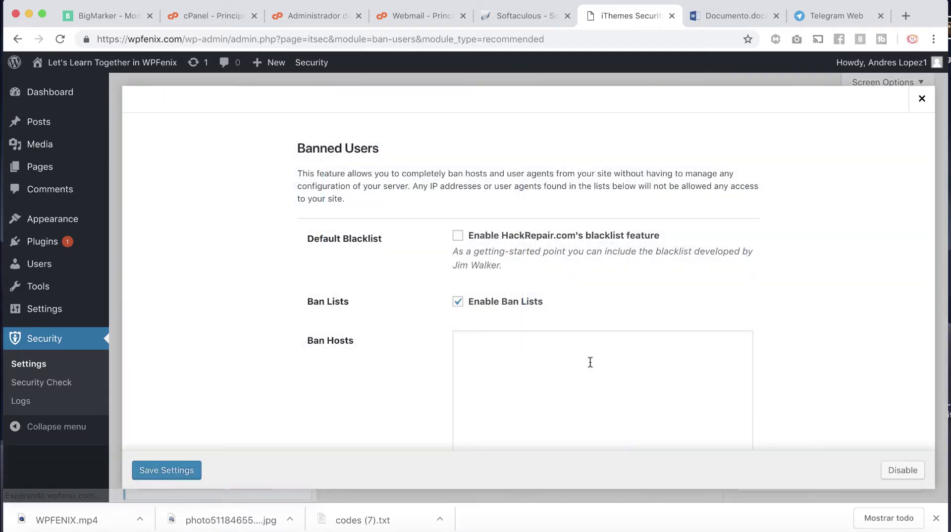
pyautogui.click(458, 237)
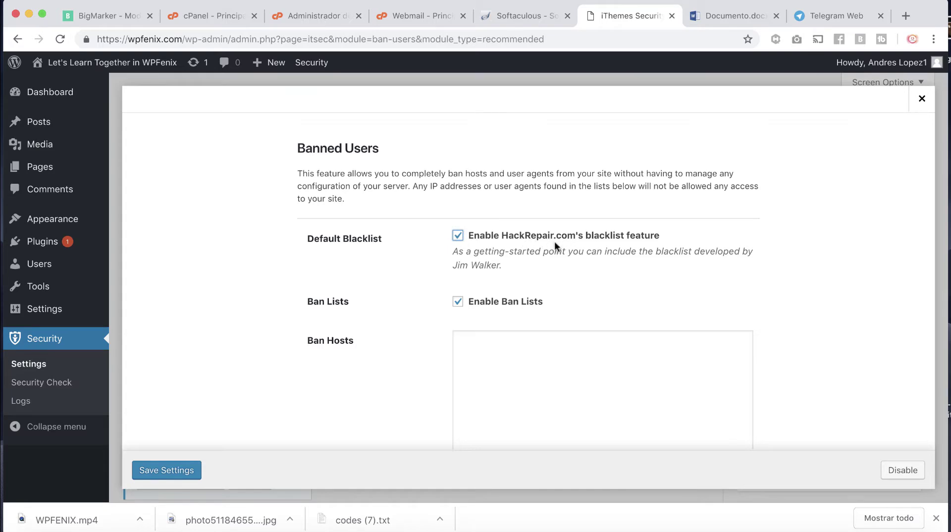
pyautogui.scroll(-10, 373, 399)
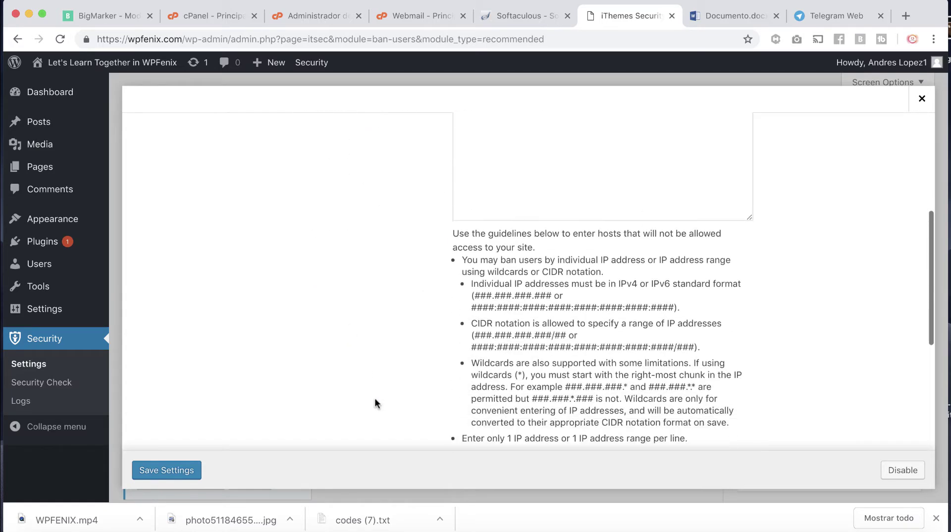
pyautogui.scroll(3, 375, 398)
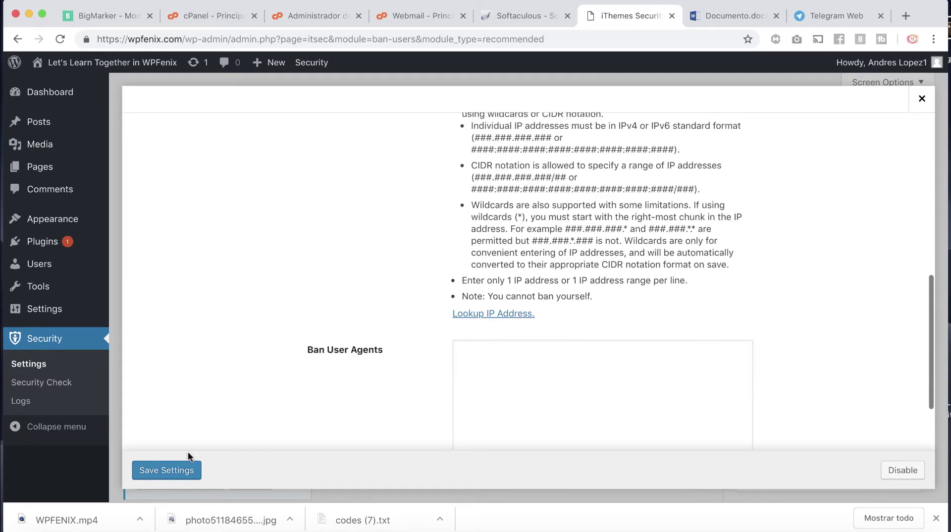
pyautogui.click(177, 470)
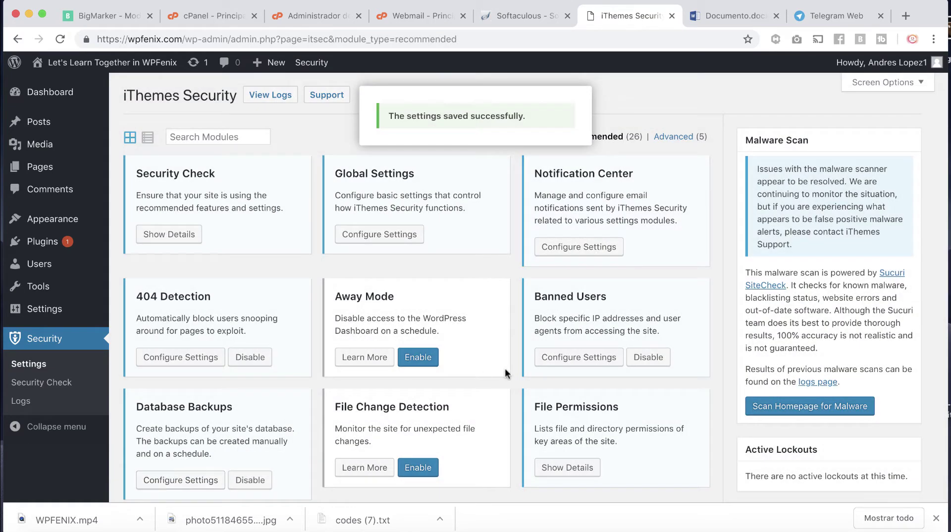
# - Recheck the saved Banned Users settings, then filter to the five Advanced modules
pyautogui.click(590, 357)
pyautogui.scroll(-10, 588, 356)
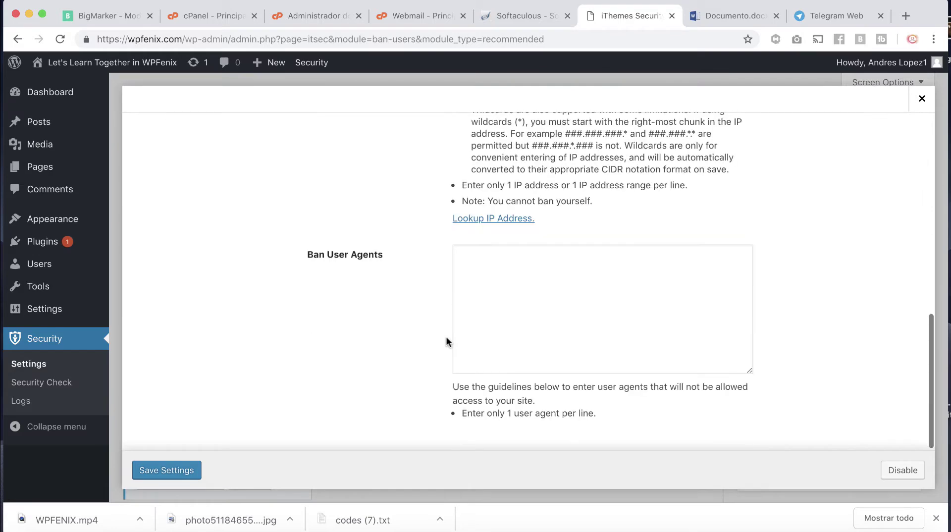
pyautogui.scroll(10, 446, 341)
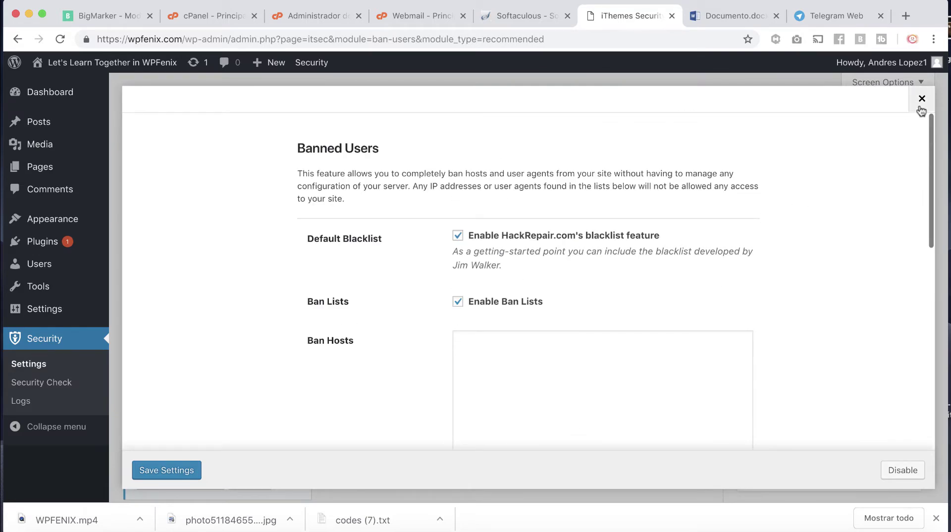
pyautogui.click(920, 99)
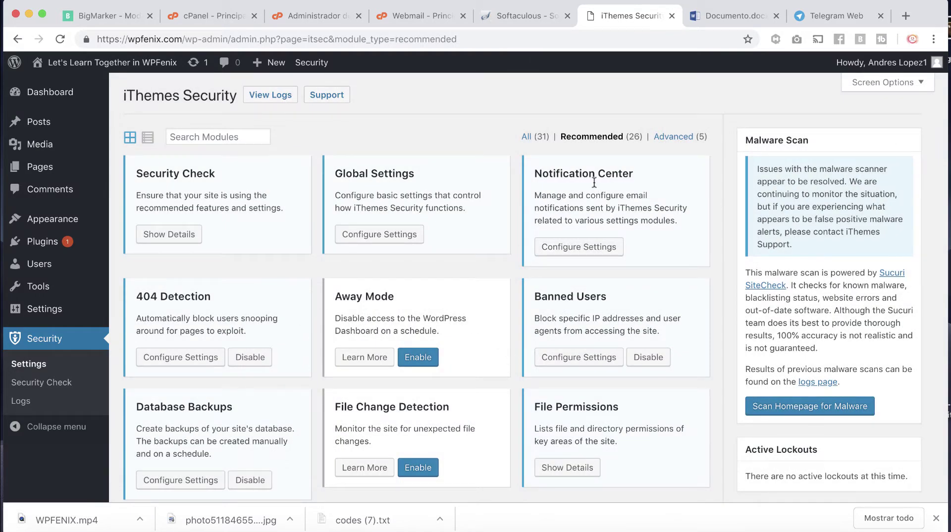
pyautogui.click(678, 138)
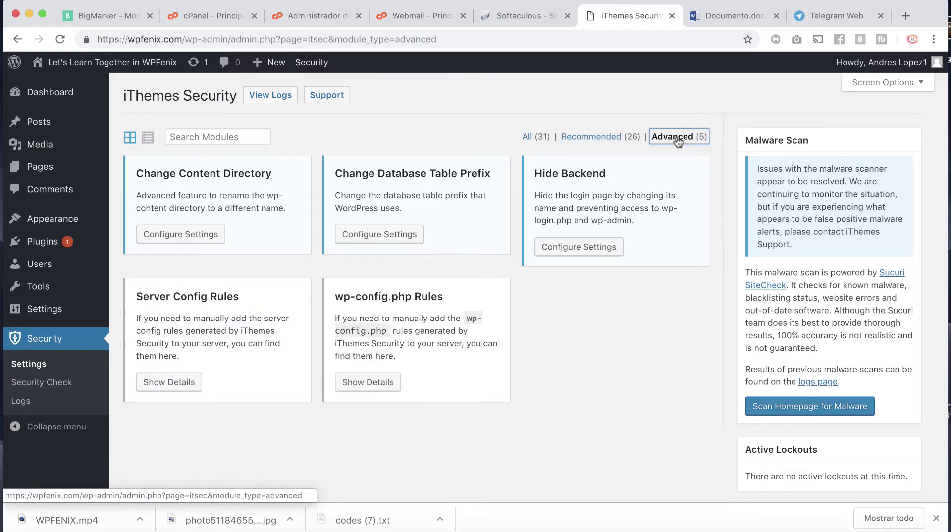
# - View Change Content Directory's empty New Directory Name field, then switch to the Webmail tab
pyautogui.click(188, 241)
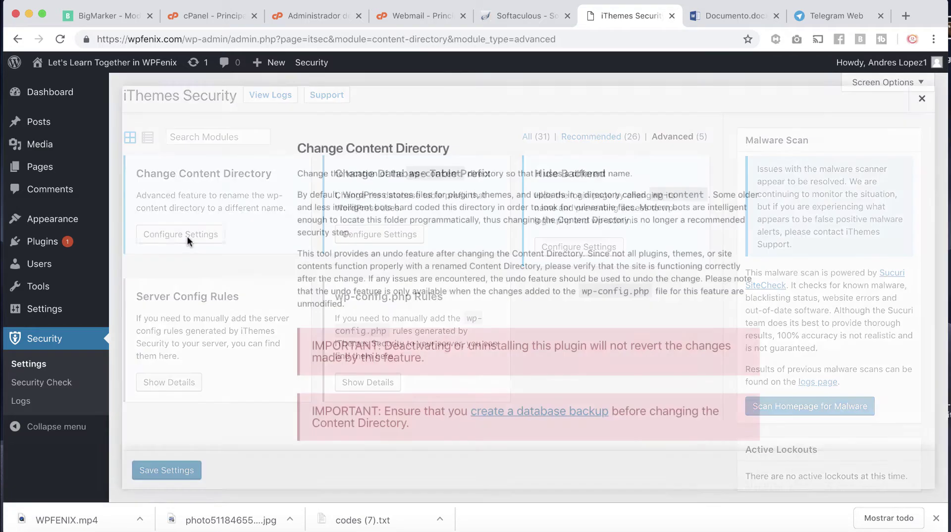
pyautogui.scroll(-4, 273, 348)
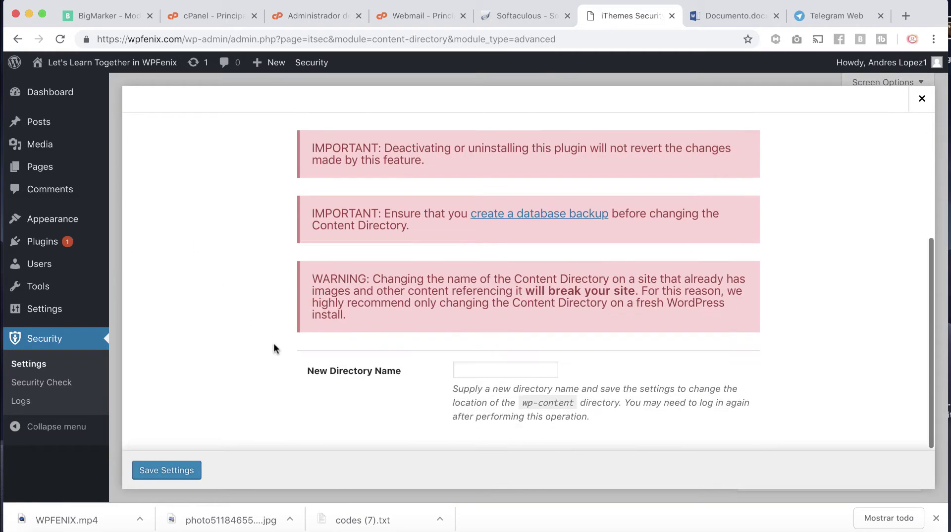
pyautogui.click(468, 367)
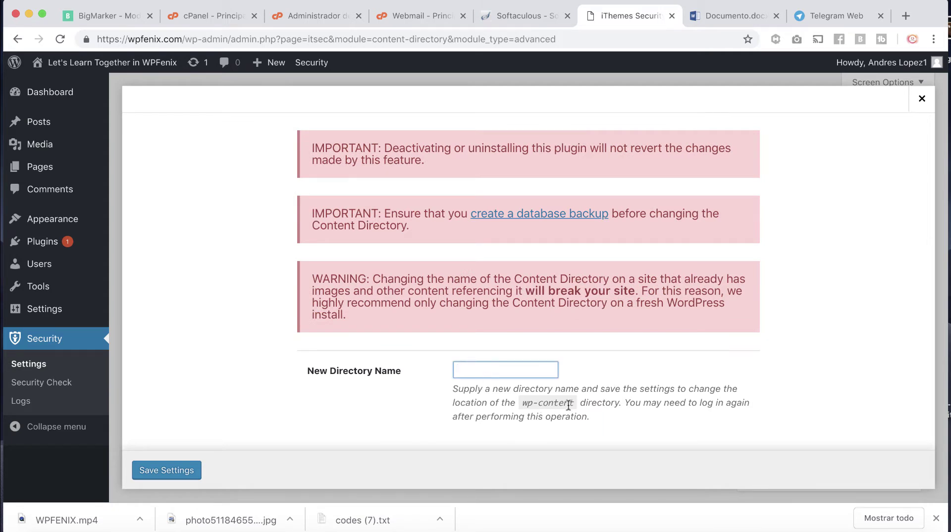
pyautogui.click(409, 13)
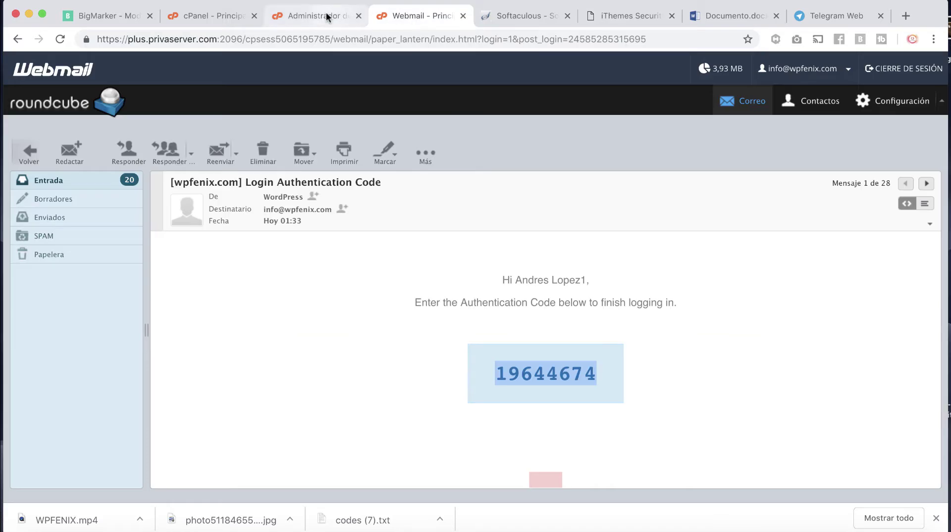
# - Delete carpeta-raiz from wpfenix.com in File Manager, skipping the trash
pyautogui.click(327, 17)
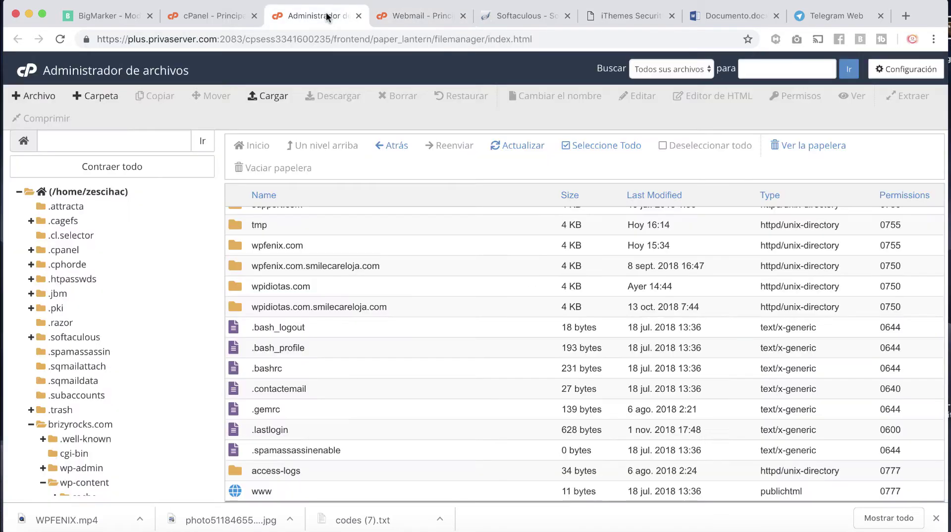
pyautogui.click(60, 39)
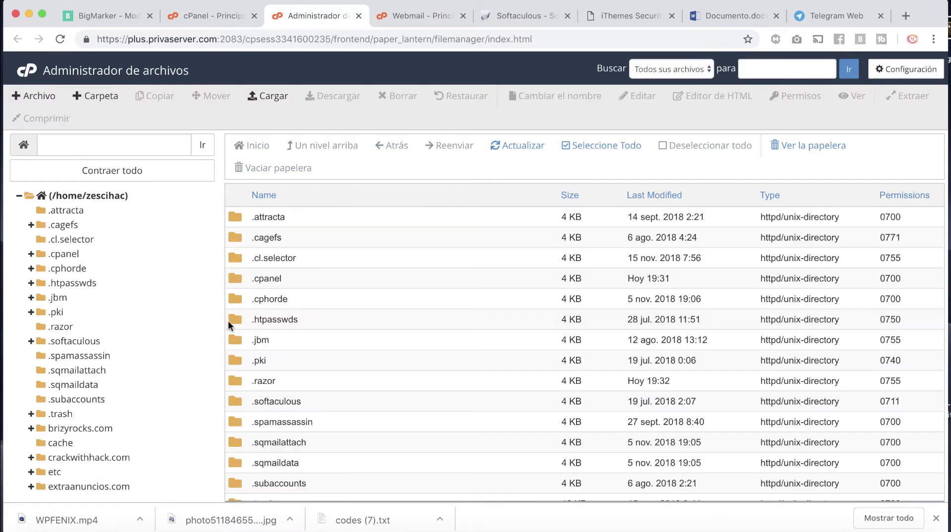
pyautogui.scroll(-4, 156, 415)
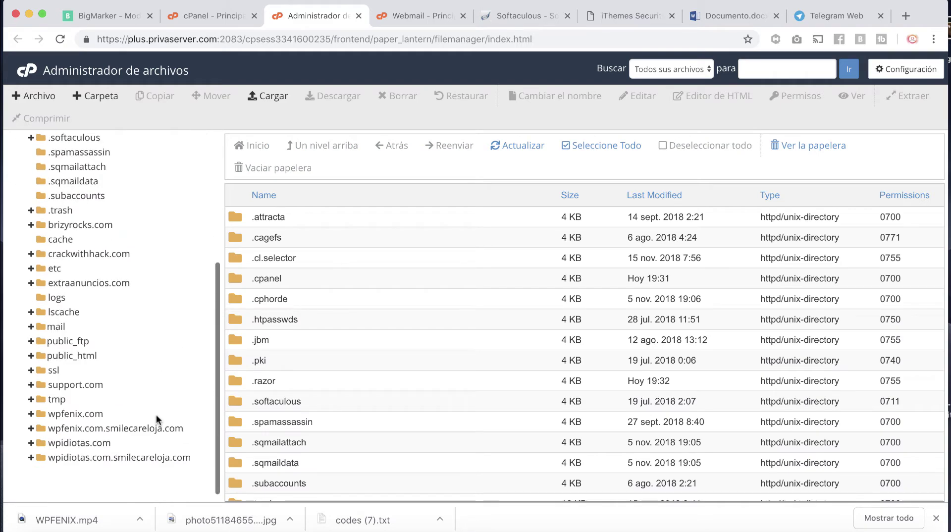
pyautogui.click(94, 413)
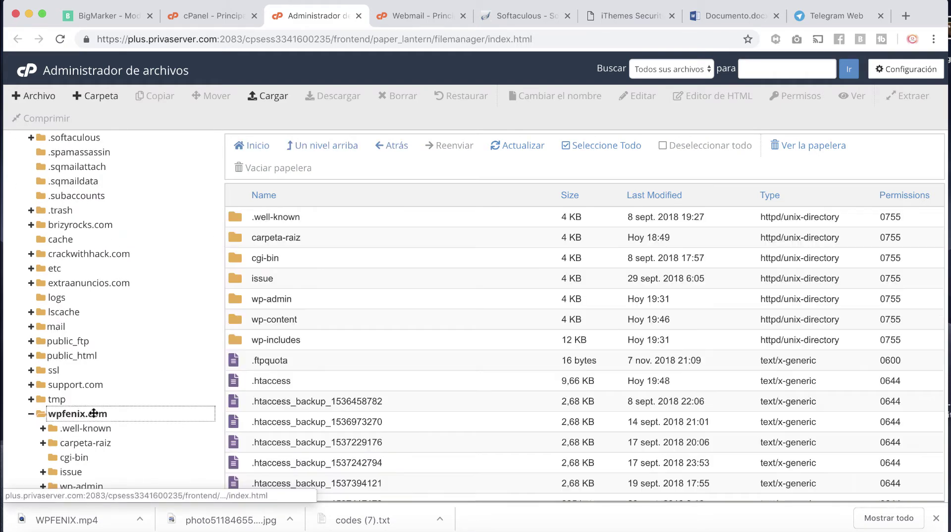
pyautogui.click(282, 241)
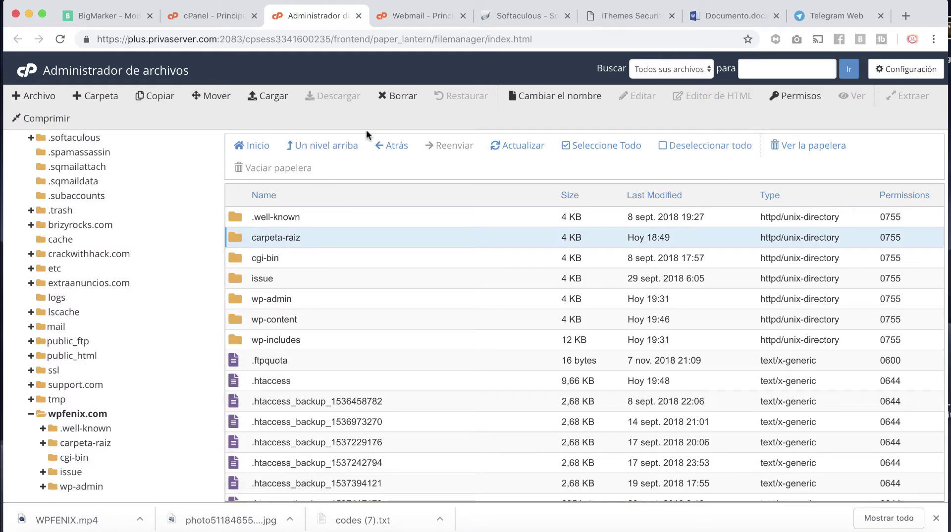
pyautogui.click(391, 98)
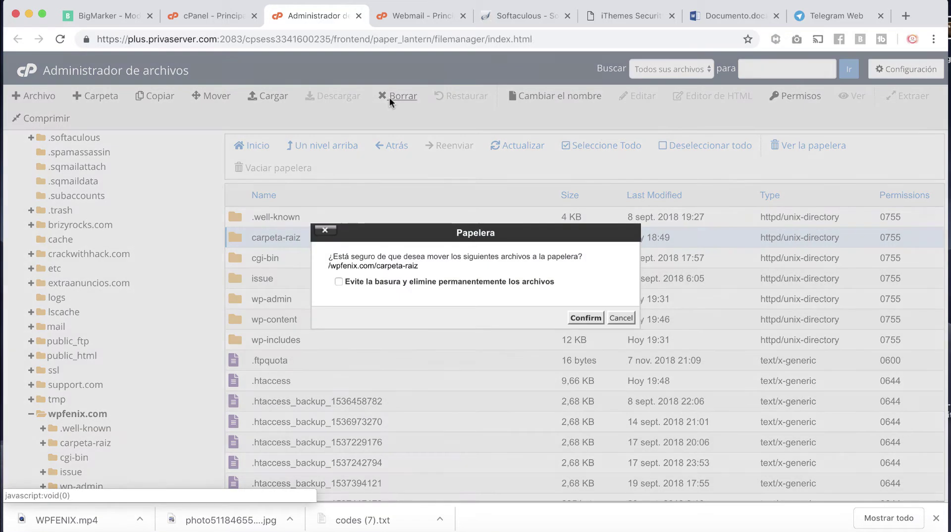
pyautogui.click(339, 283)
pyautogui.click(585, 318)
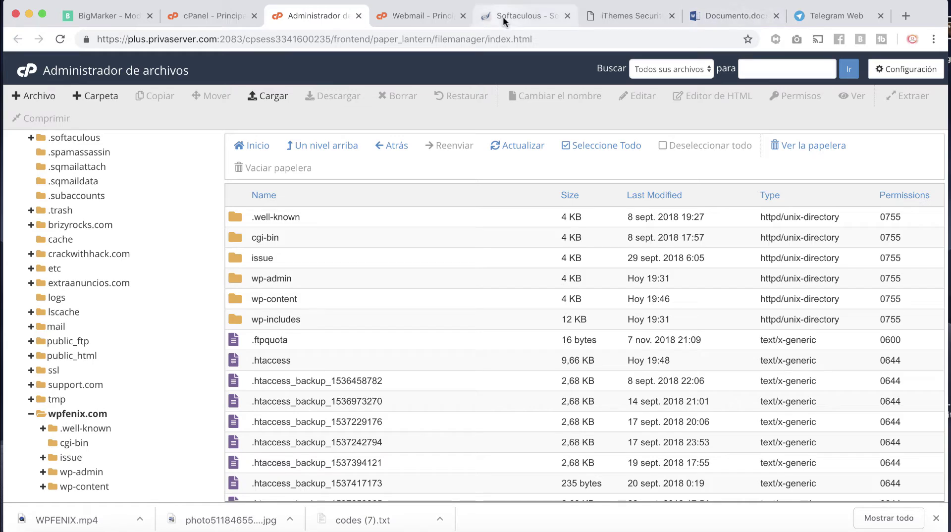
# - Enter carpeta-raiz as the New Directory Name, then open a blank browser tab
pyautogui.click(638, 13)
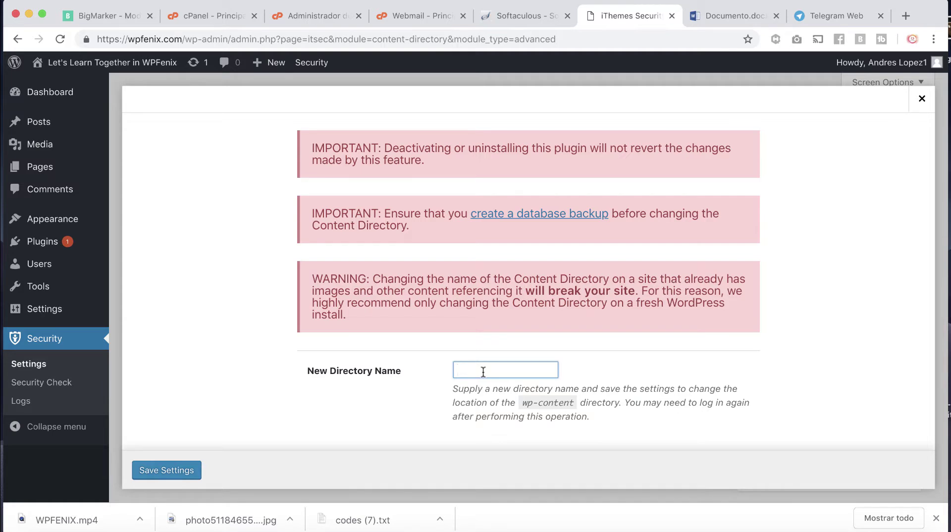
pyautogui.write('carpeta-raiz')
pyautogui.click(905, 16)
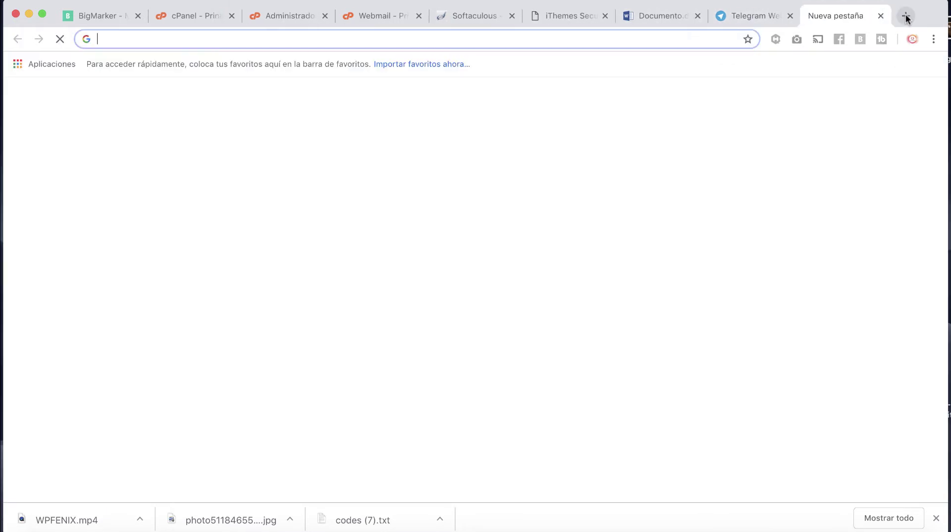
# - Search Google for 'what wordpress theme is that'
pyautogui.click(789, 16)
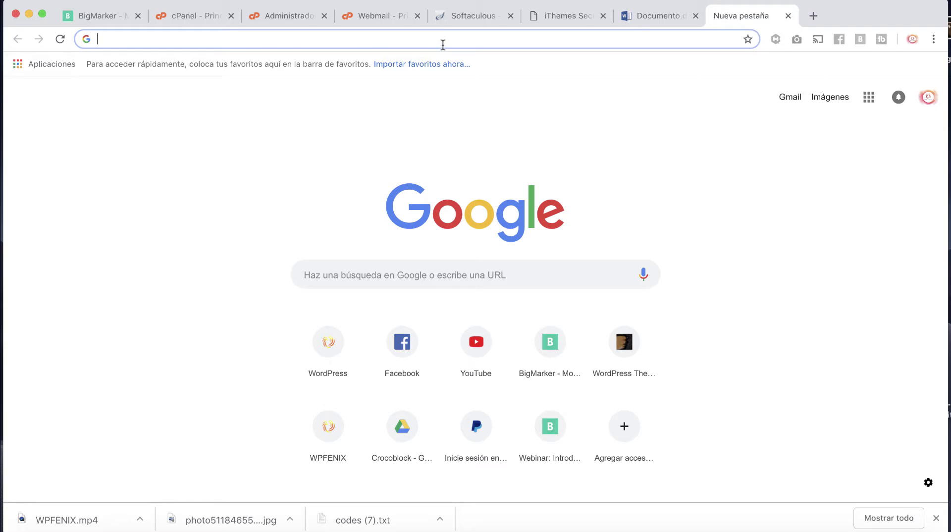
pyautogui.write('who')
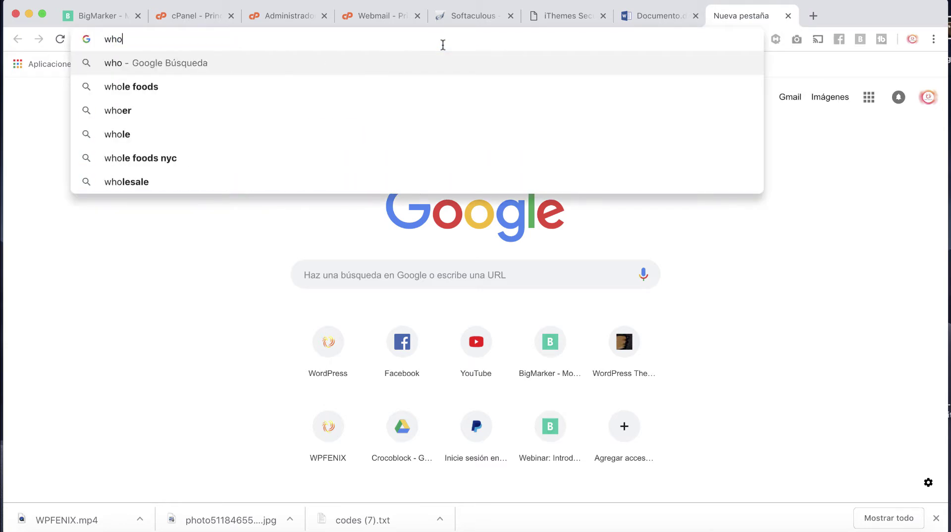
pyautogui.press('BackSpace')
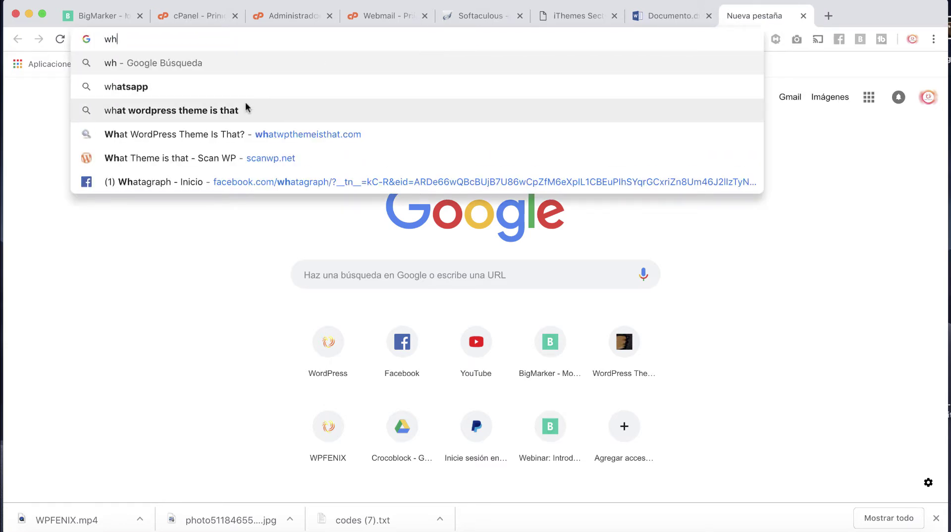
pyautogui.click(246, 109)
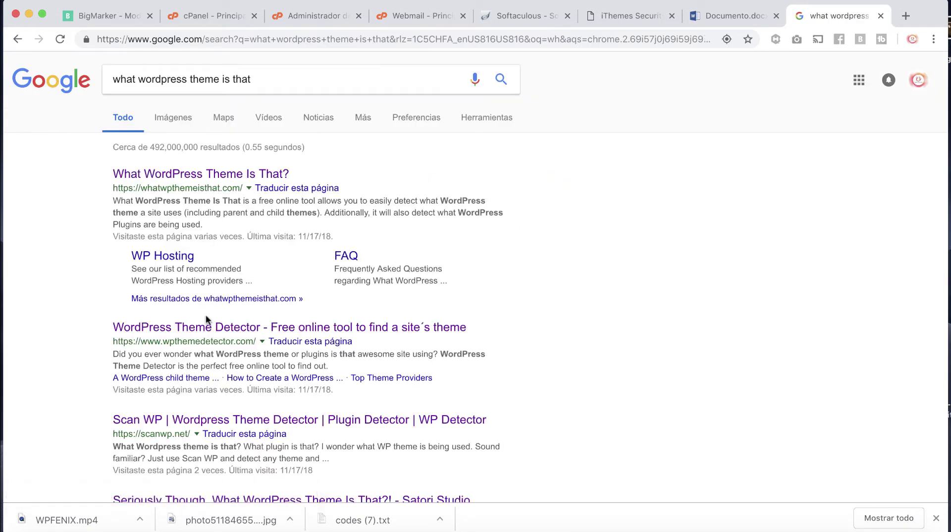
# - Try wpthemedetector.com, then open Satori Studio's WordPress Theme Detector instead
pyautogui.click(211, 332)
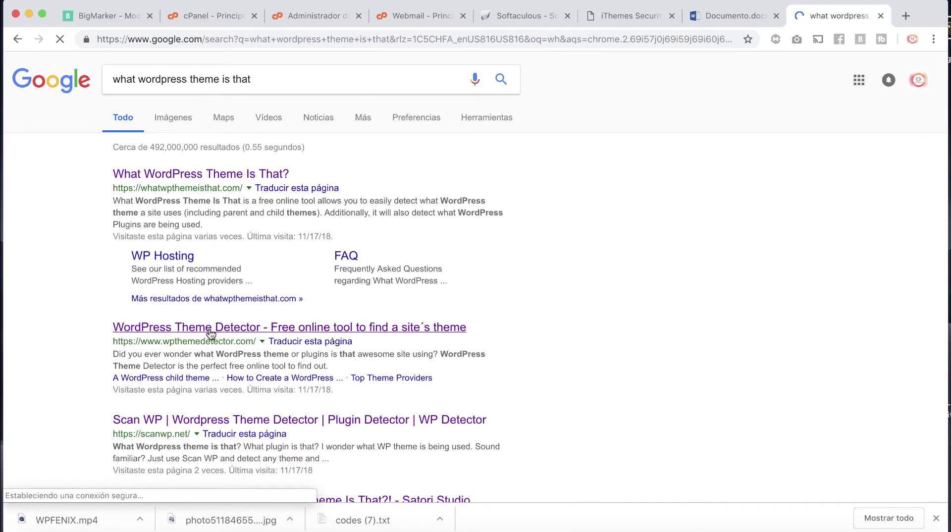
pyautogui.click(18, 39)
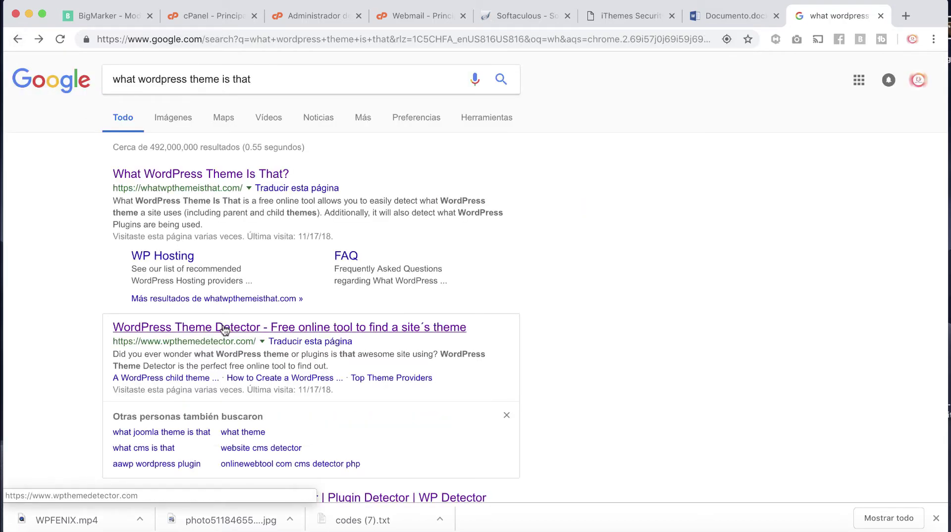
pyautogui.scroll(-3, 224, 336)
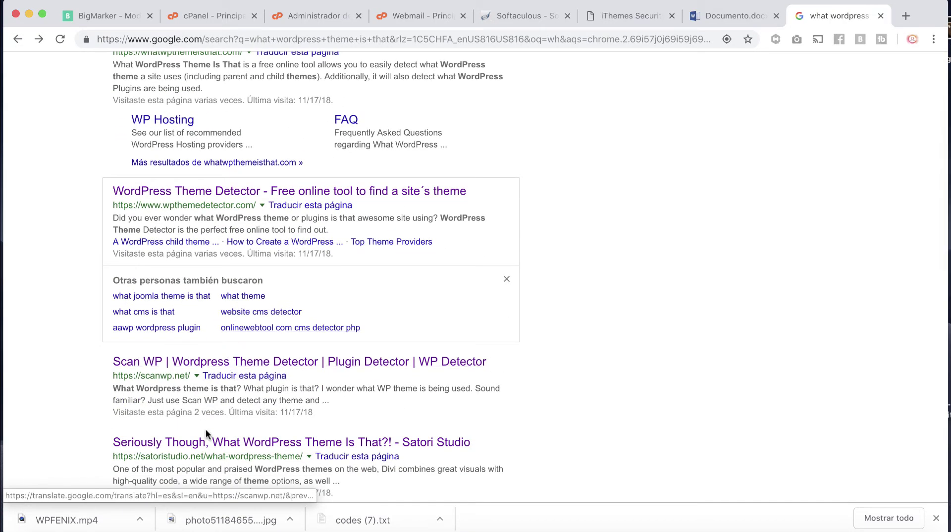
pyautogui.click(209, 442)
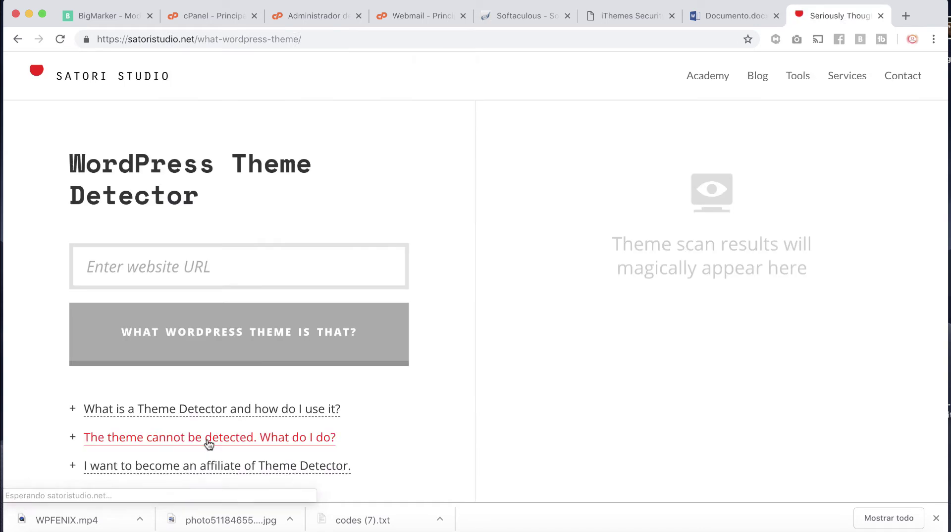
# - Scan wpfenix.com in the Satori Studio theme detector
pyautogui.click(202, 268)
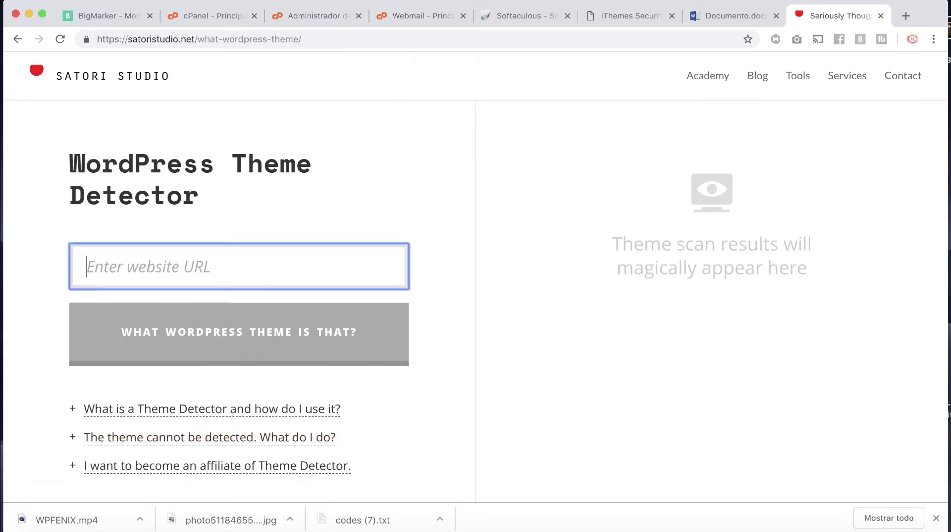
pyautogui.write('wpfen')
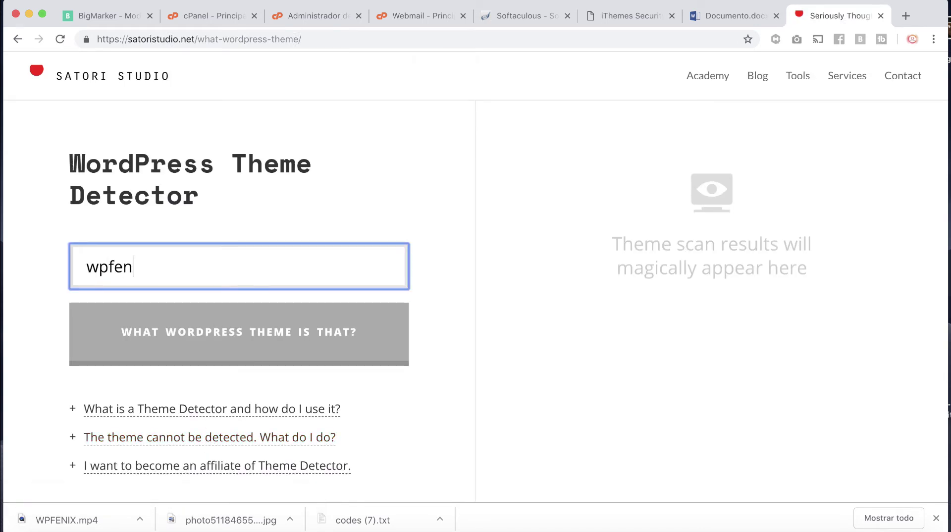
pyautogui.write('ix.com')
pyautogui.click(213, 332)
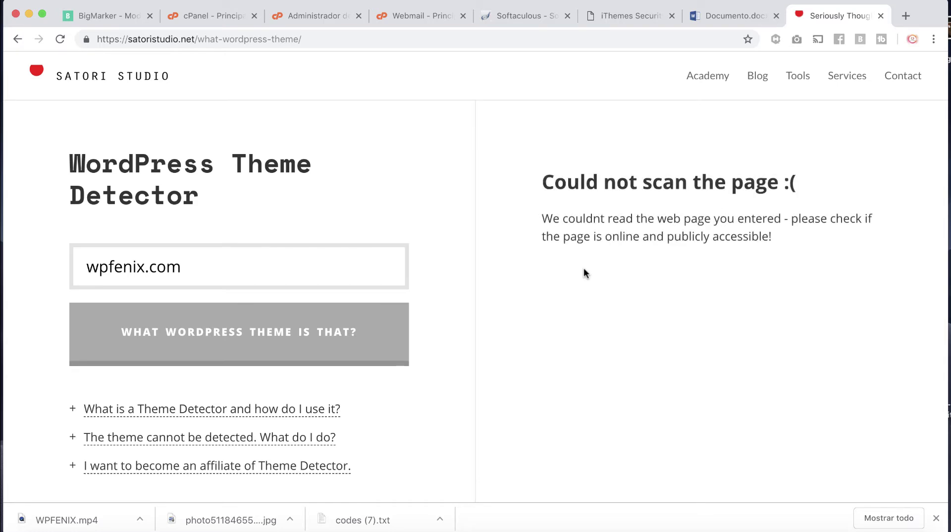
pyautogui.scroll(-2, 584, 274)
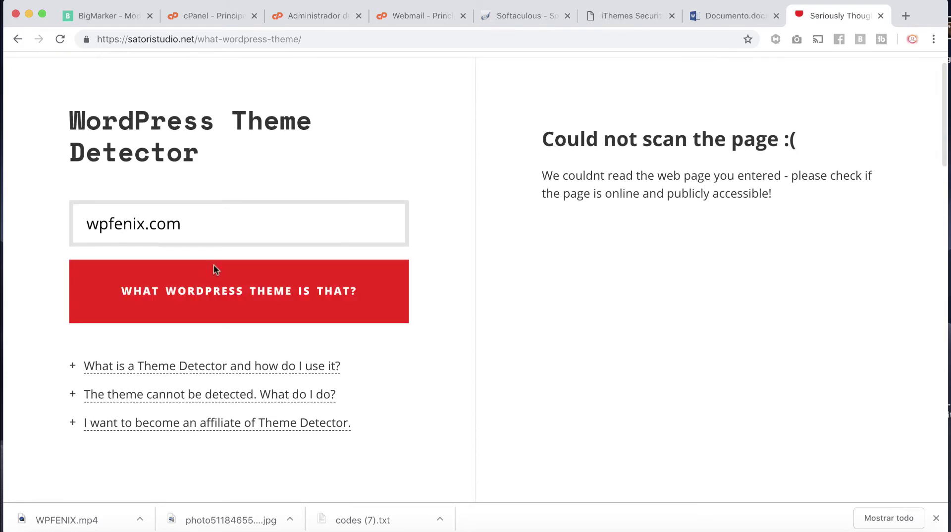
pyautogui.click(616, 13)
pyautogui.moveTo(181, 41); pyautogui.dragTo(95, 41)
pyautogui.rightClick(120, 43)
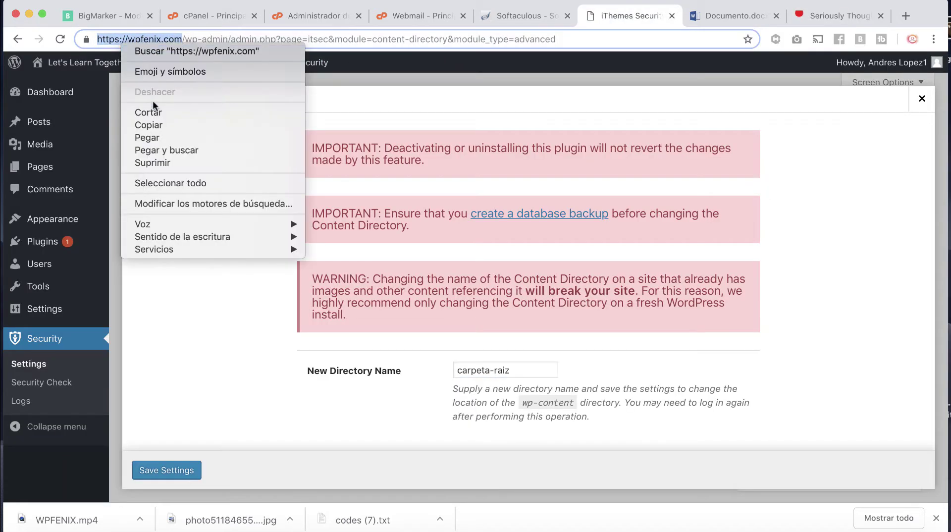
pyautogui.click(167, 125)
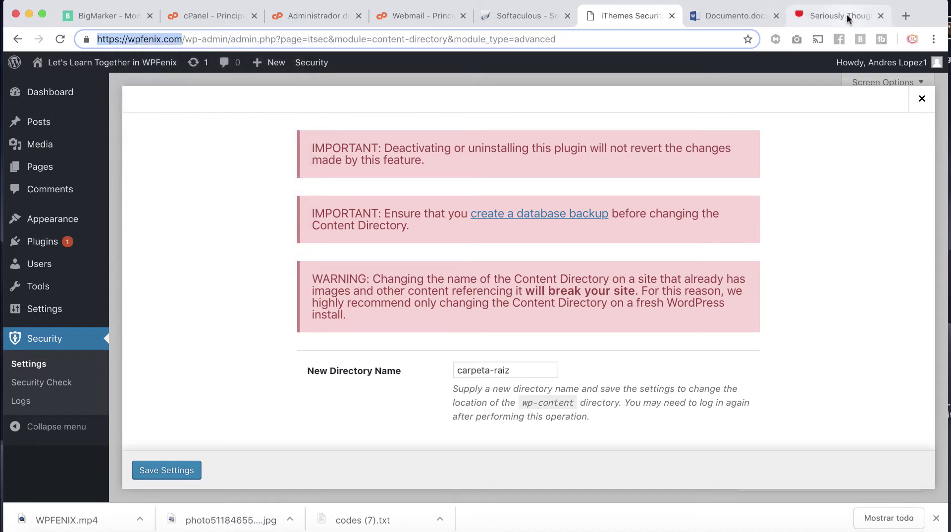
pyautogui.click(847, 14)
pyautogui.tripleClick(178, 231)
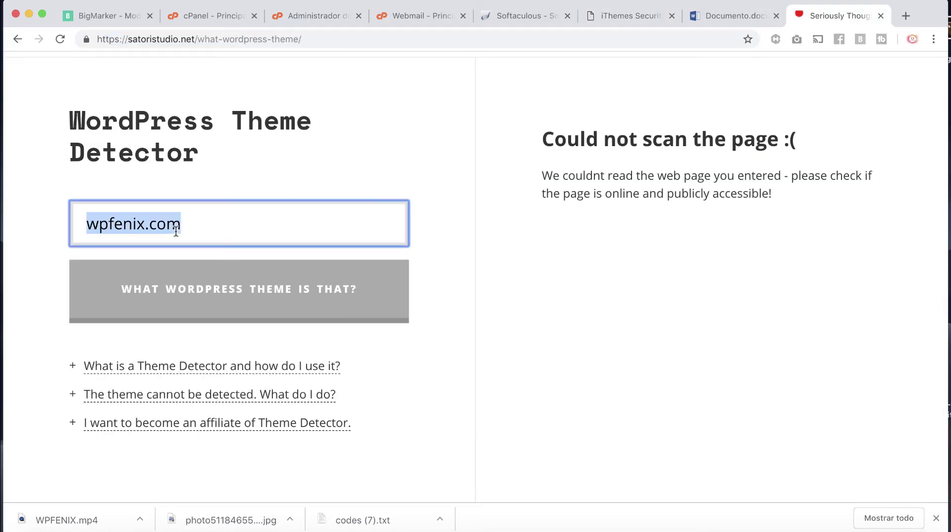
pyautogui.rightClick(177, 230)
pyautogui.click(238, 349)
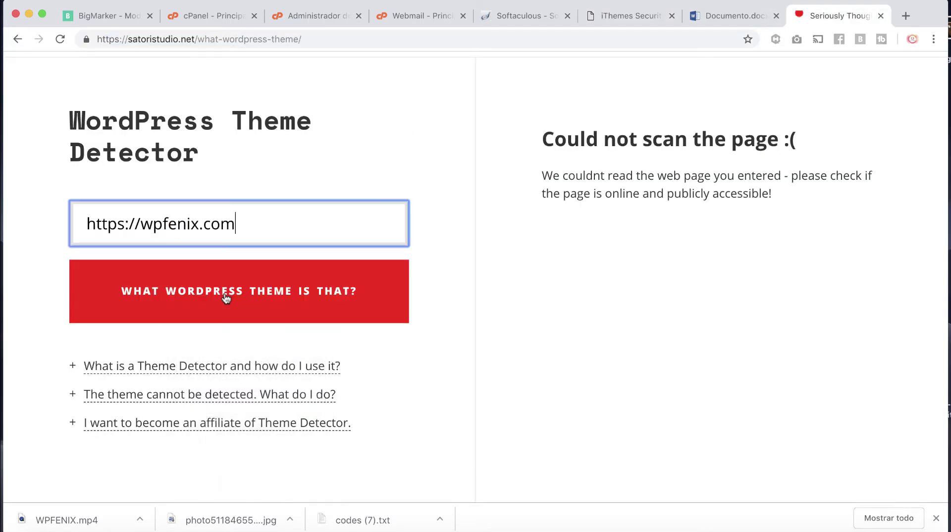
pyautogui.click(226, 297)
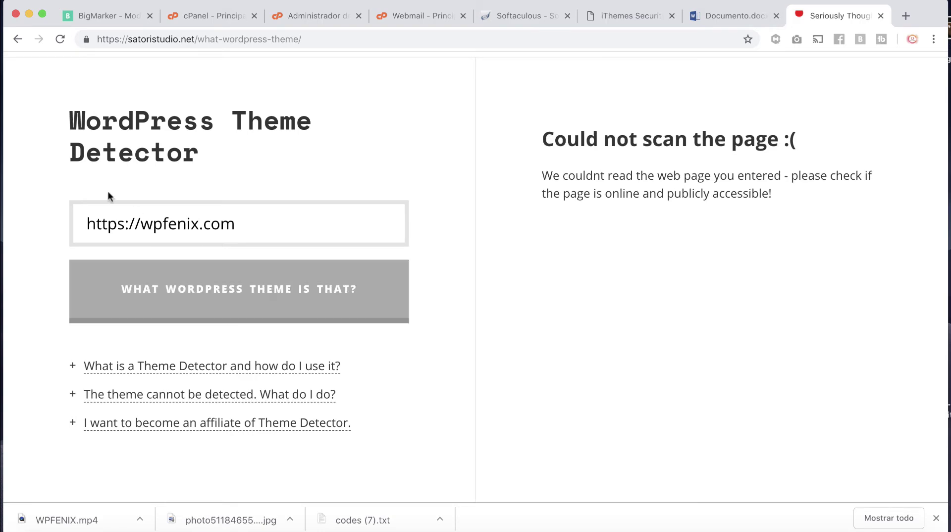
pyautogui.click(19, 40)
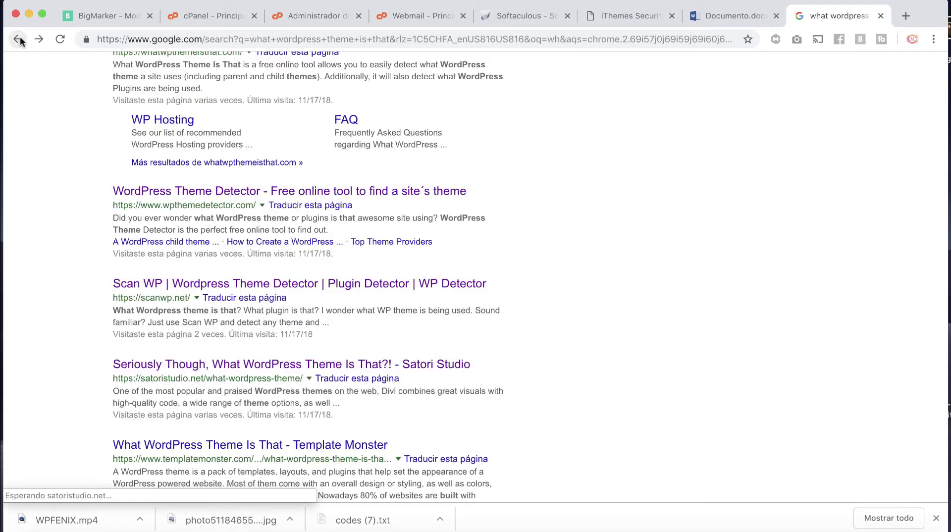
pyautogui.scroll(3, 218, 222)
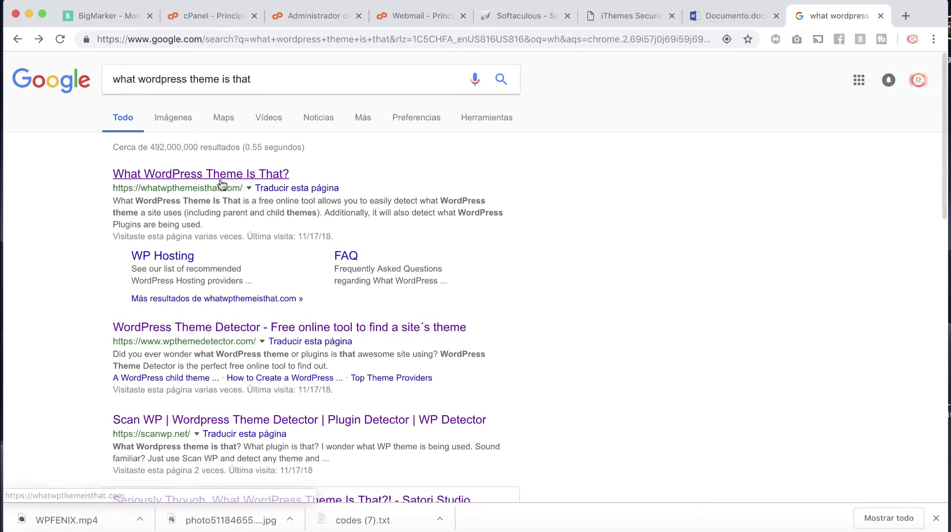
pyautogui.click(220, 176)
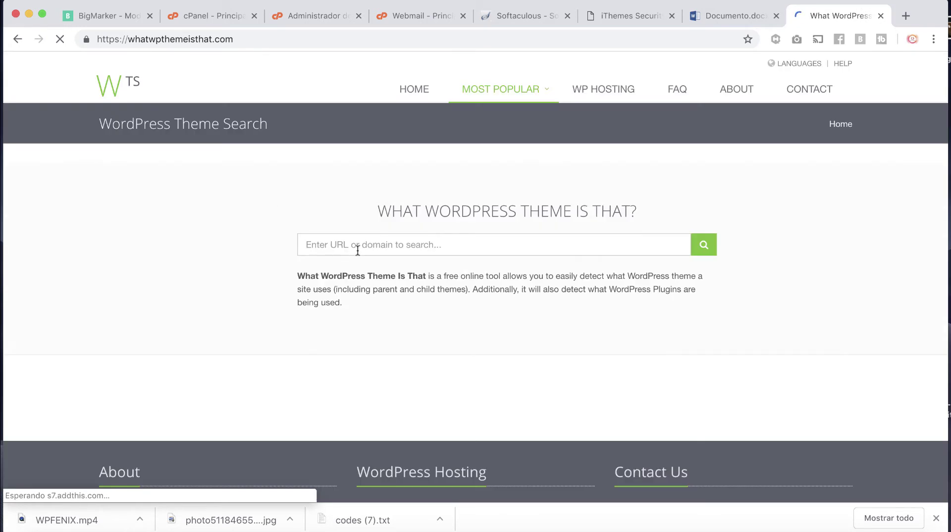
pyautogui.click(355, 248)
pyautogui.rightClick(358, 249)
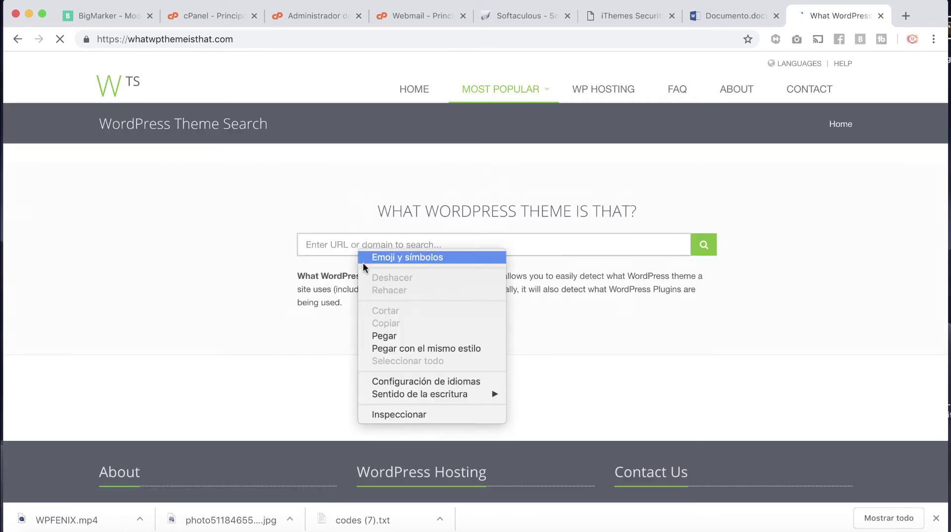
pyautogui.click(402, 343)
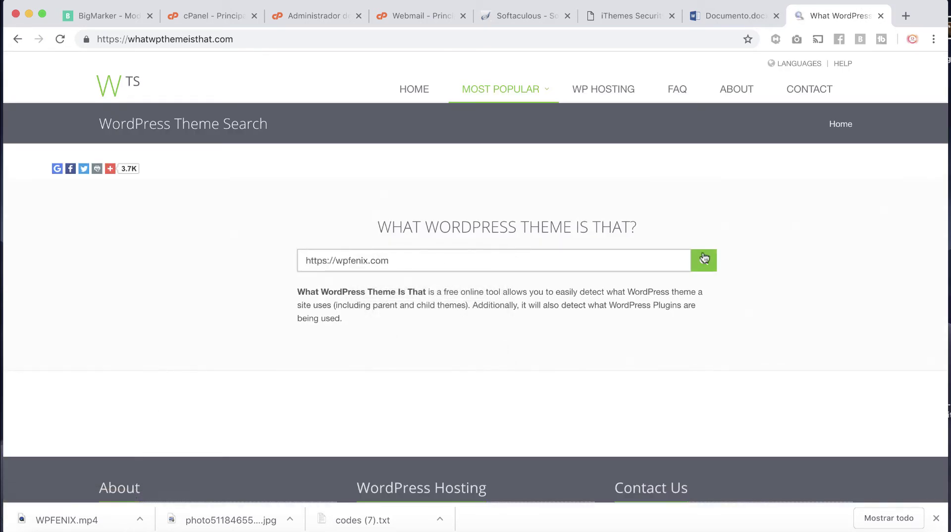
pyautogui.click(704, 260)
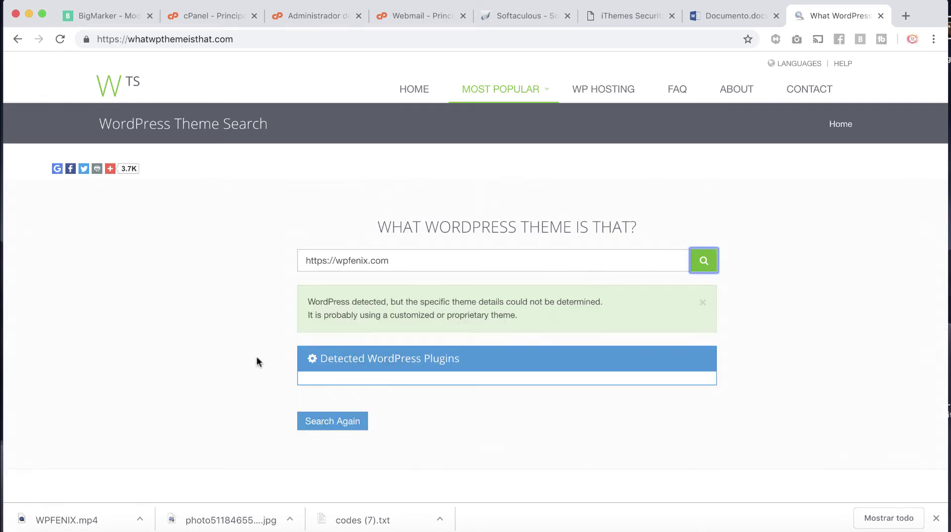
# - Review the result: WordPress detected, but no identifiable theme for wpfenix.com
pyautogui.scroll(-1, 257, 356)
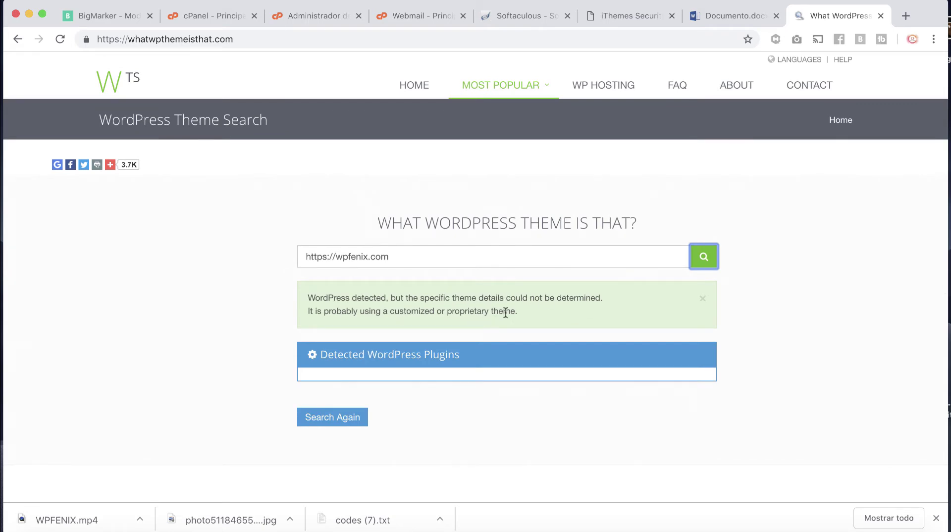
pyautogui.scroll(-5, 448, 416)
pyautogui.scroll(3, 448, 419)
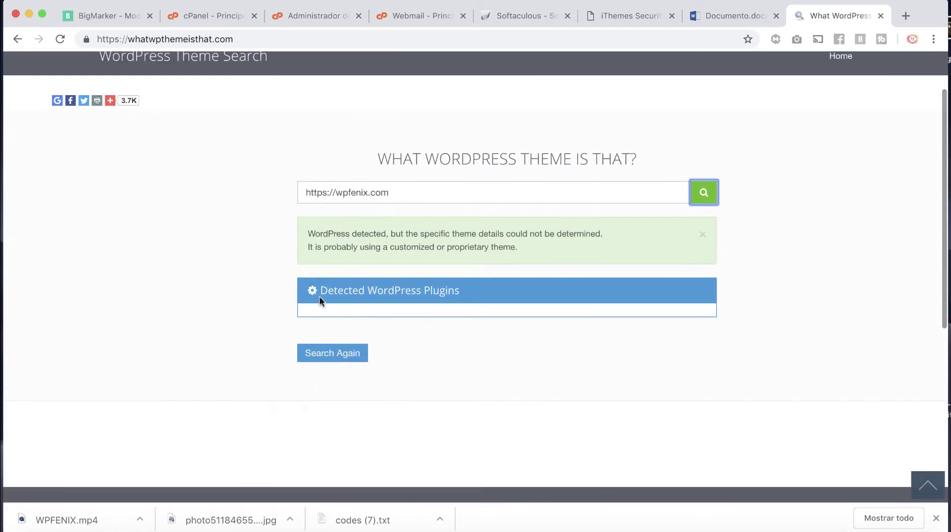
pyautogui.scroll(-2, 290, 341)
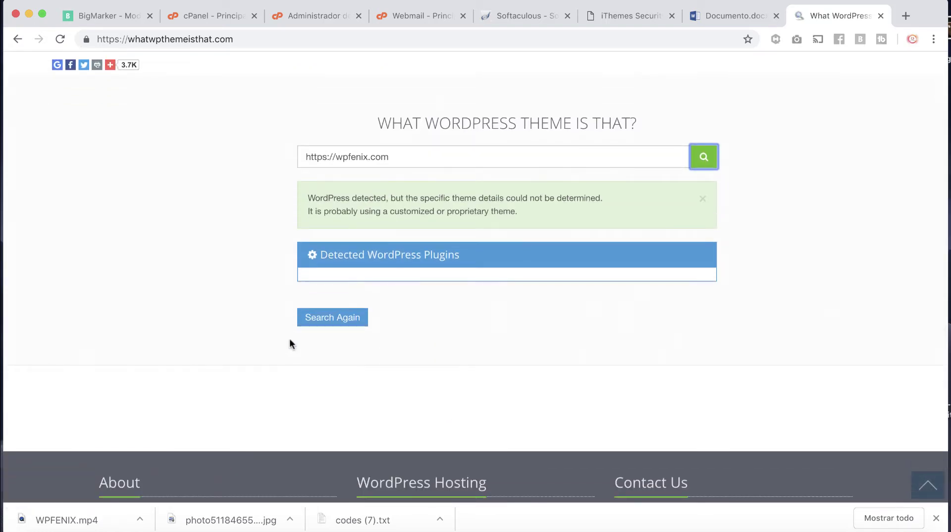
pyautogui.scroll(-2, 289, 341)
pyautogui.scroll(5, 289, 342)
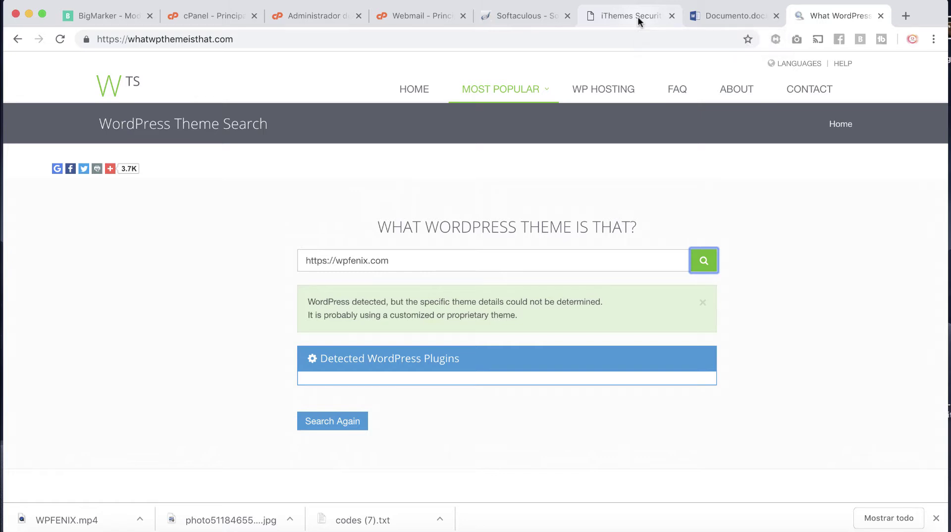
pyautogui.click(638, 17)
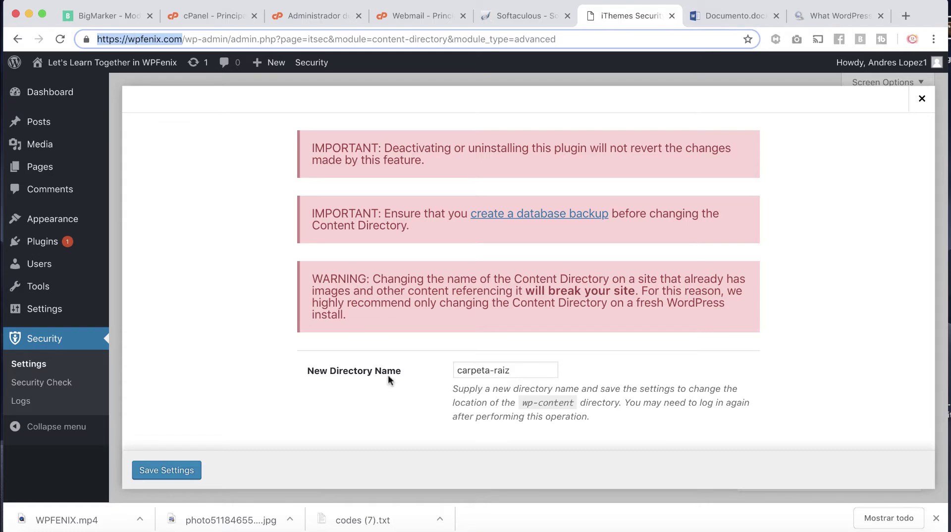
# - Attempt to save the carpeta-raiz content directory name, which fails with an invalid-format error, then close the settings
pyautogui.click(167, 475)
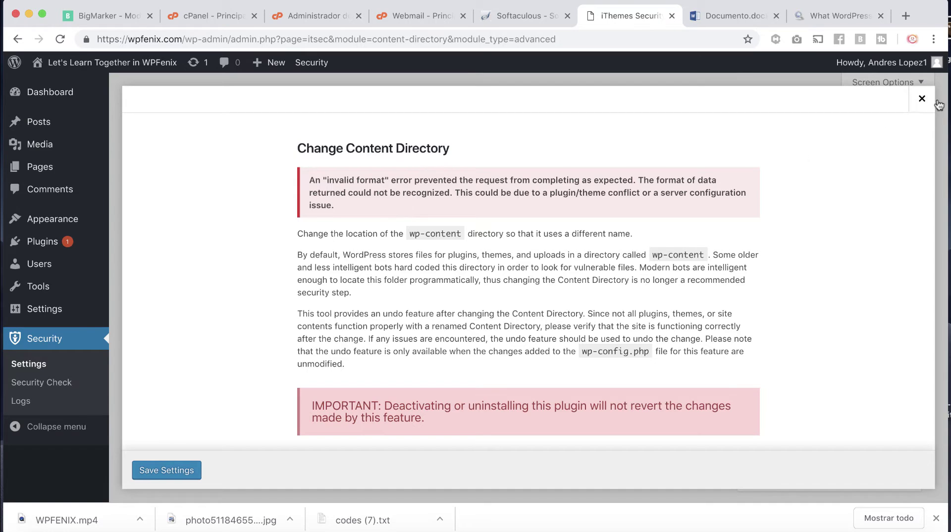
pyautogui.scroll(-5, 843, 269)
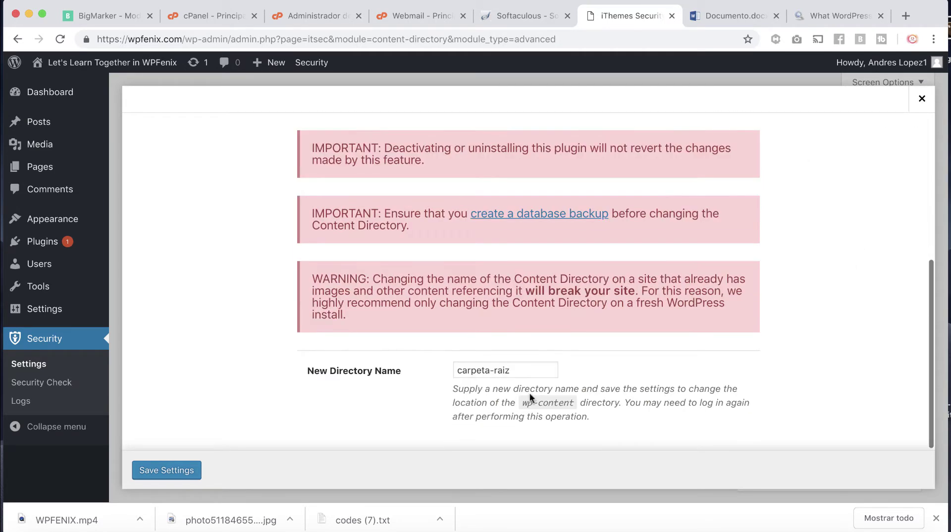
pyautogui.click(921, 100)
pyautogui.click(322, 17)
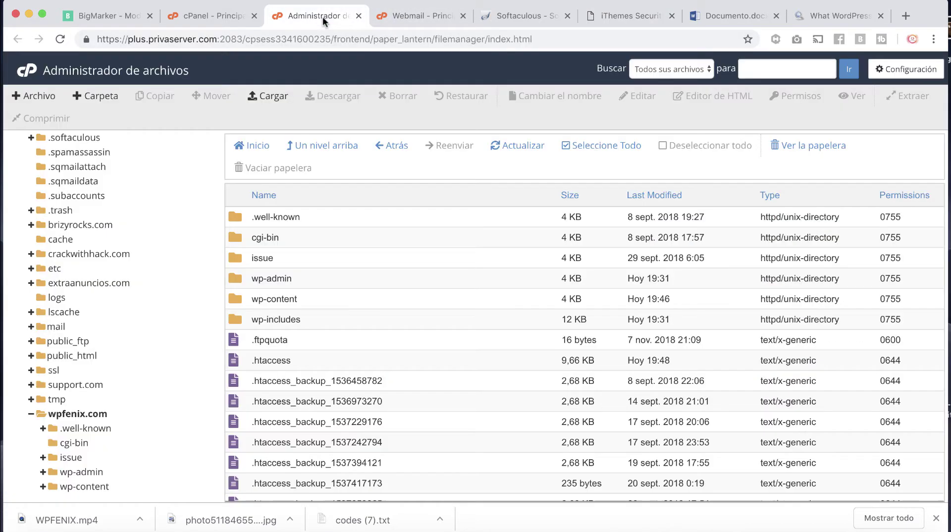
# - Refresh the file manager and open wpfenix.com, which now lists carpeta-raiz instead of wp-content
pyautogui.click(63, 37)
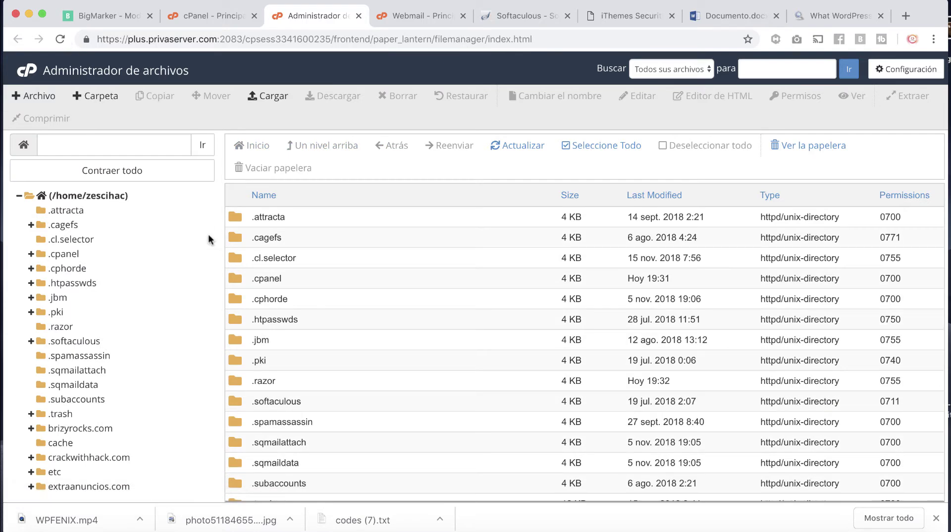
pyautogui.scroll(-5, 196, 430)
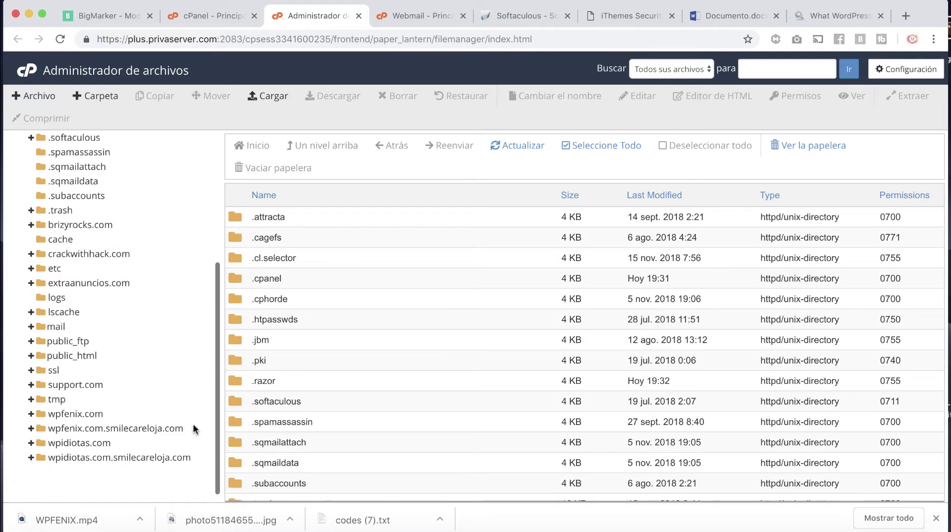
pyautogui.click(93, 415)
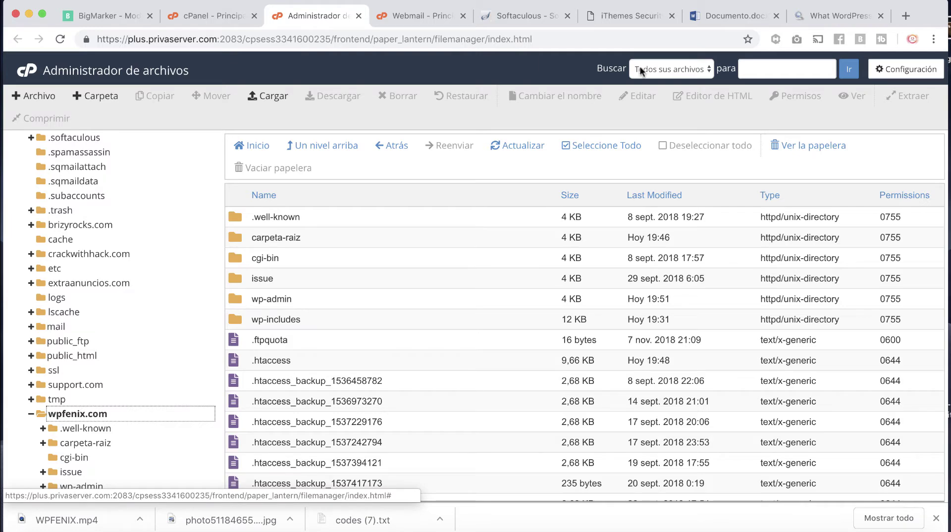
pyautogui.click(642, 16)
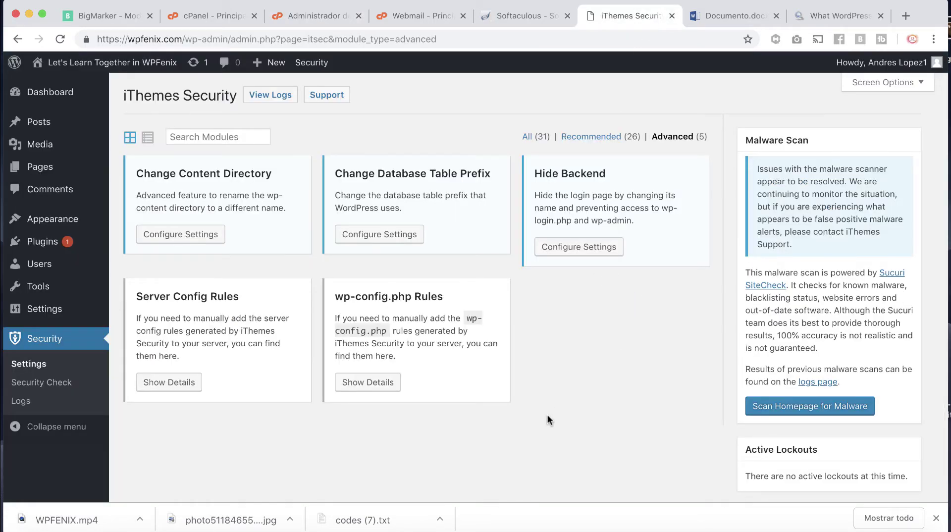
# - Configure Database Backups to back up the full database every 7 days and save
pyautogui.click(607, 137)
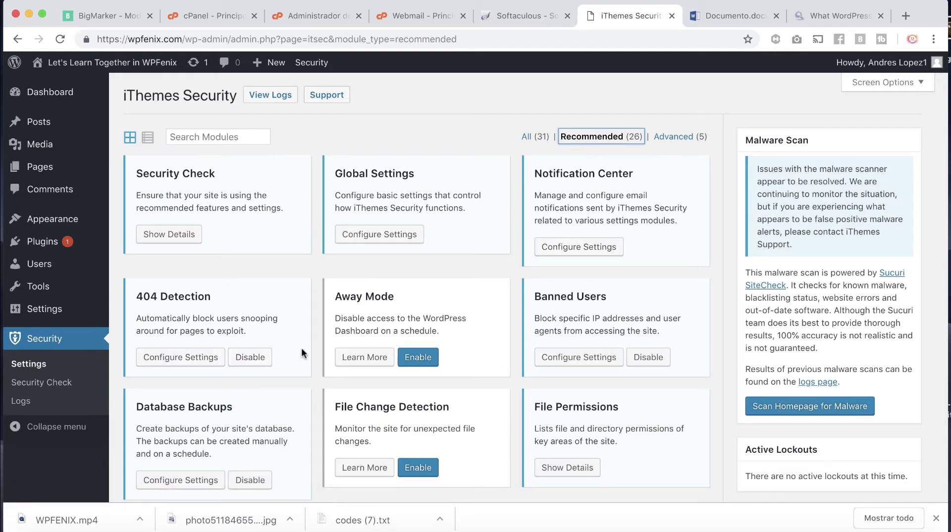
pyautogui.scroll(-3, 579, 386)
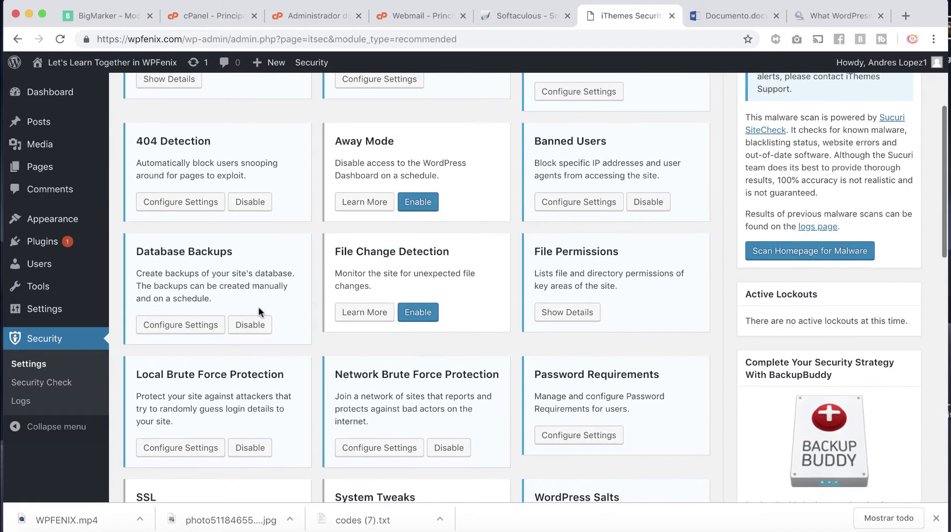
pyautogui.click(189, 328)
pyautogui.scroll(-5, 686, 356)
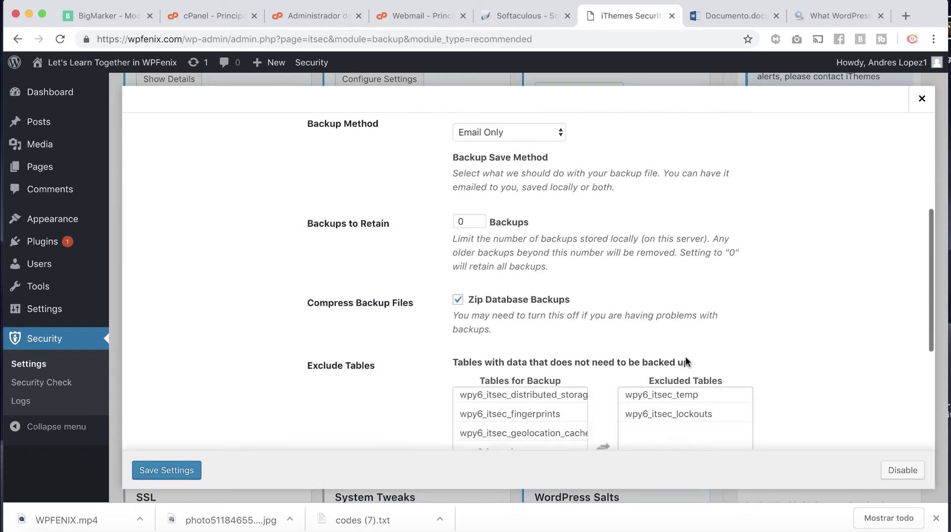
pyautogui.scroll(3, 685, 356)
pyautogui.click(458, 197)
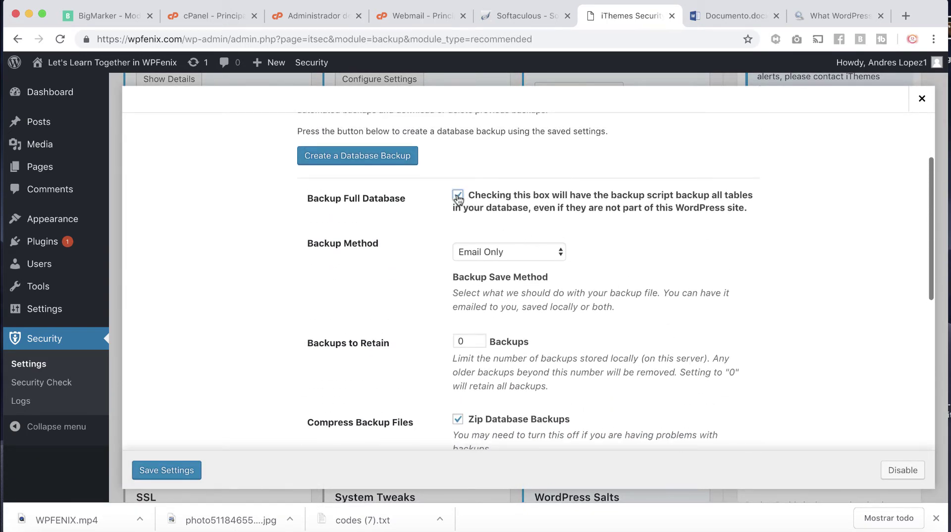
pyautogui.scroll(-7, 431, 309)
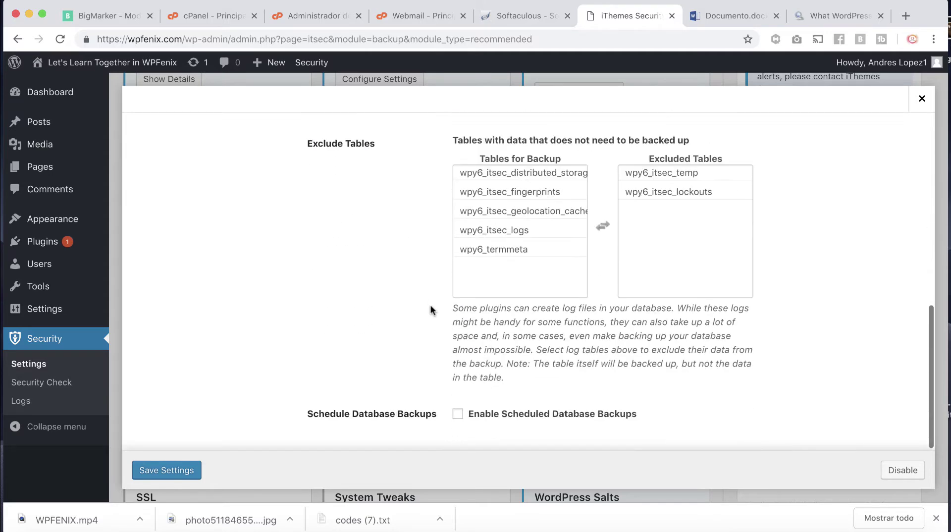
pyautogui.click(456, 413)
pyautogui.scroll(-1, 457, 414)
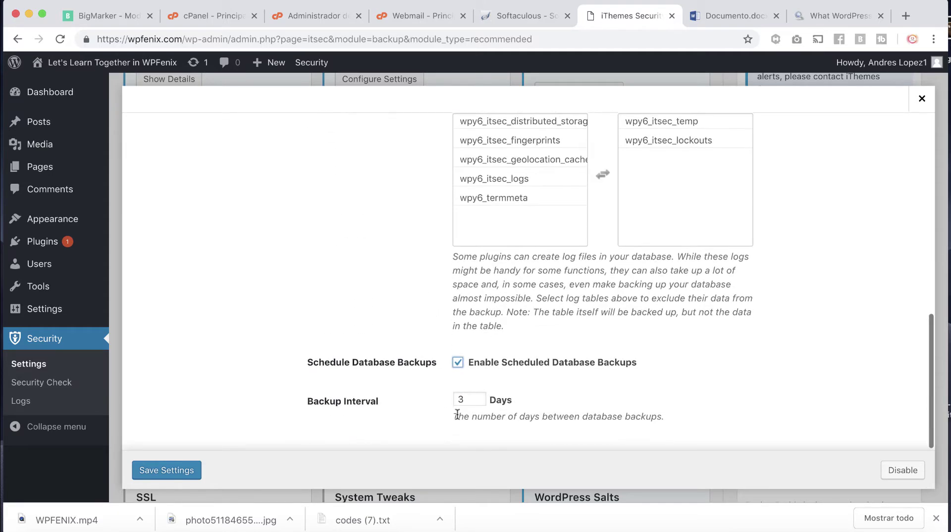
pyautogui.doubleClick(468, 405)
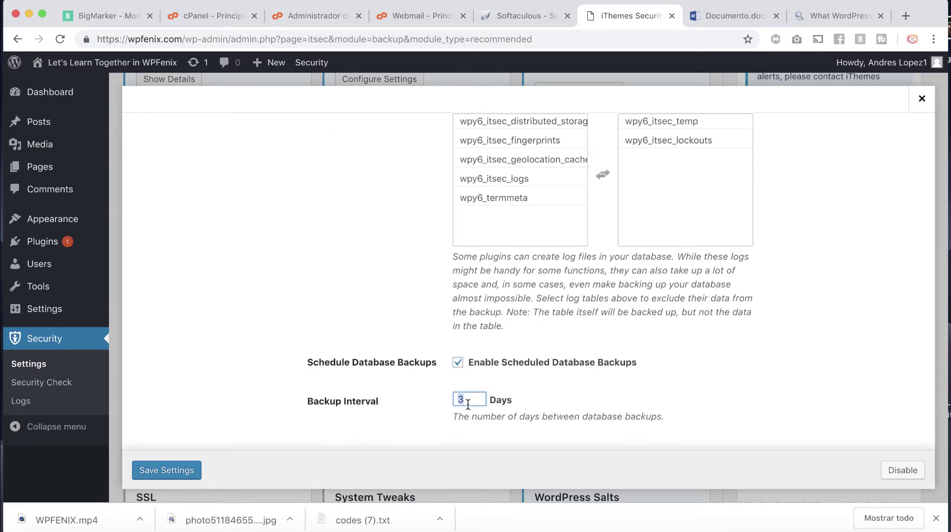
pyautogui.write('7')
pyautogui.click(183, 468)
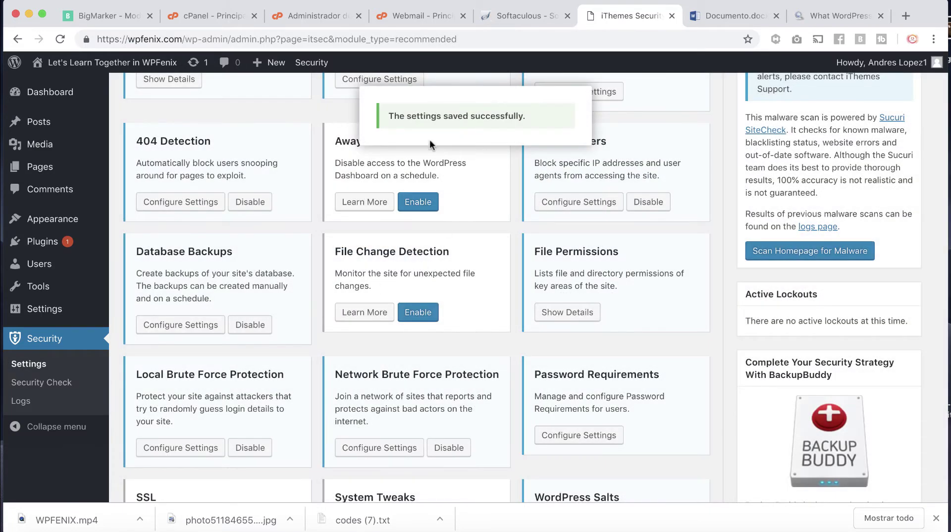
pyautogui.scroll(2, 528, 273)
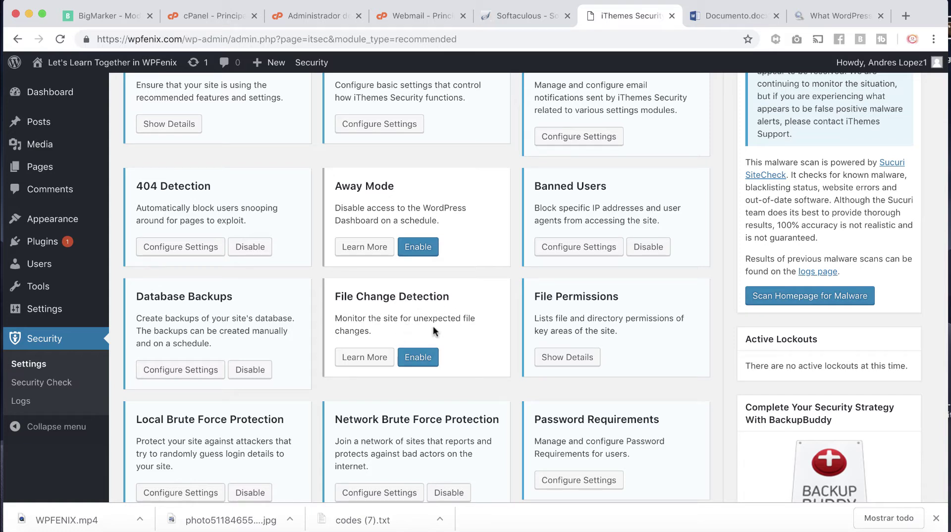
# - Load the File Permissions details, showing warnings for carpeta-raiz/uploads (777), wp-config.php and .htaccess (644)
pyautogui.click(566, 358)
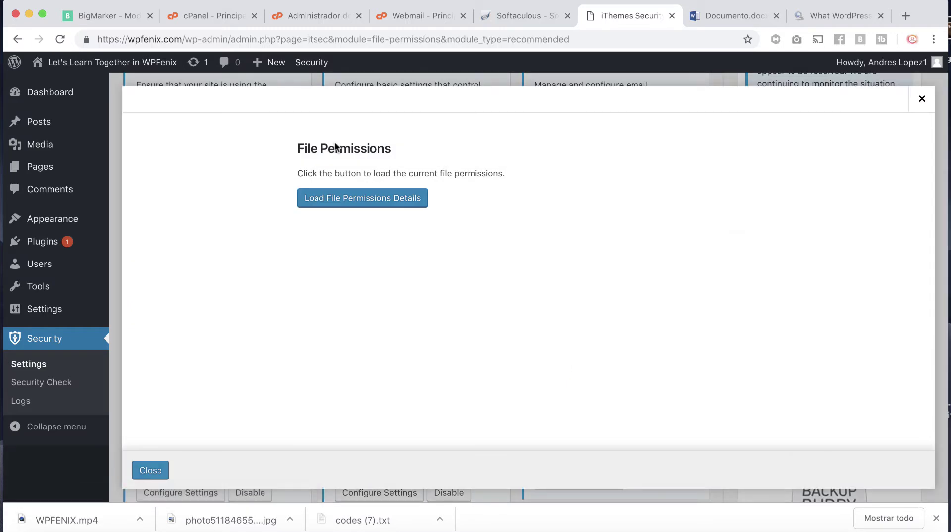
pyautogui.click(345, 201)
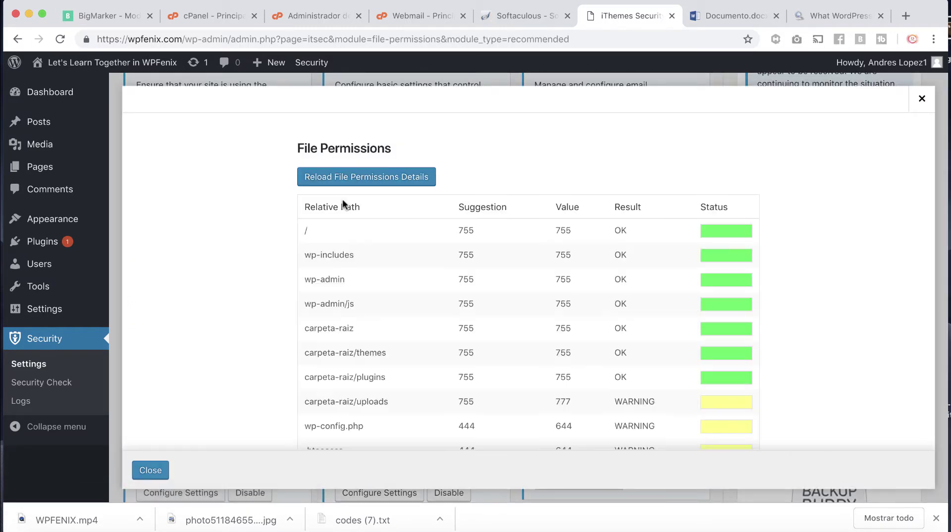
pyautogui.scroll(-3, 534, 358)
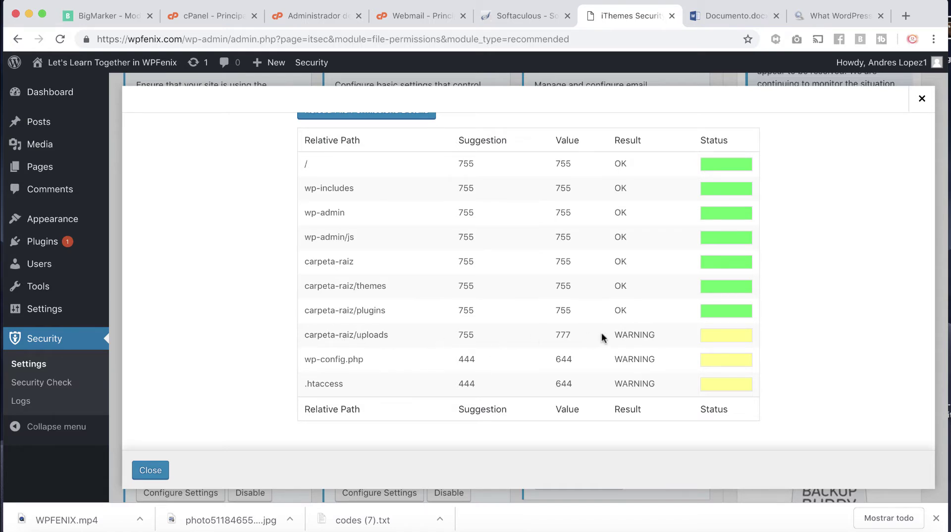
pyautogui.doubleClick(467, 334)
pyautogui.click(321, 16)
# - Change the carpeta-raiz/uploads folder permissions from 0777 to 0755 and recheck the iThemes report
pyautogui.click(286, 240)
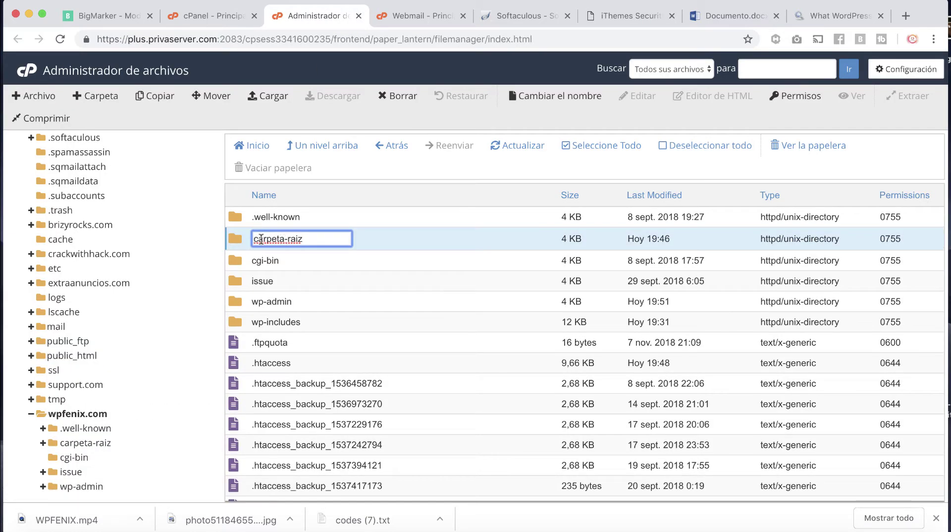
pyautogui.doubleClick(236, 239)
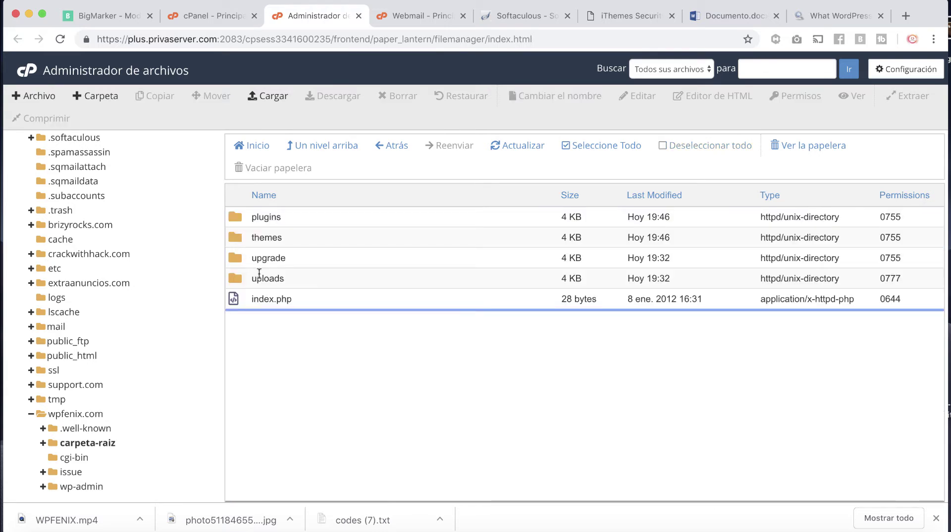
pyautogui.click(892, 279)
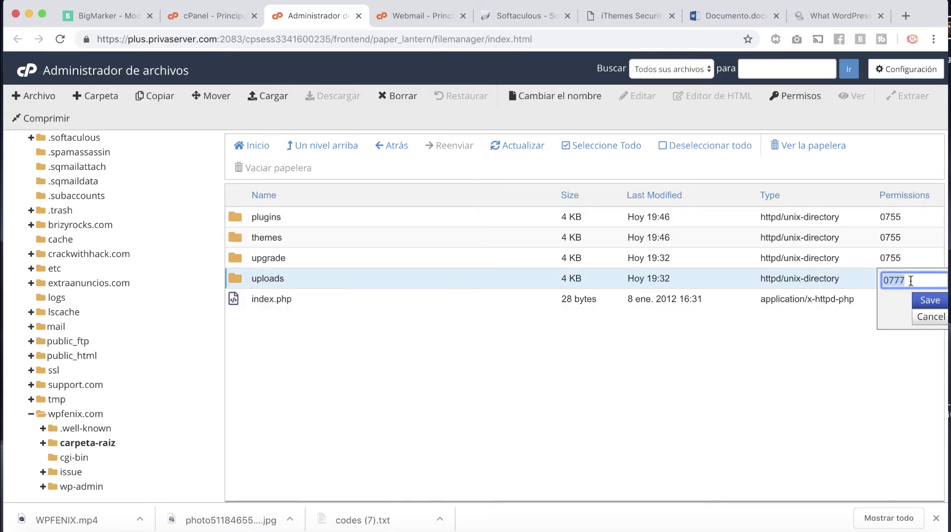
pyautogui.click(911, 281)
pyautogui.press('BackSpace')
pyautogui.press('BackSpace')
pyautogui.write('55')
pyautogui.click(930, 301)
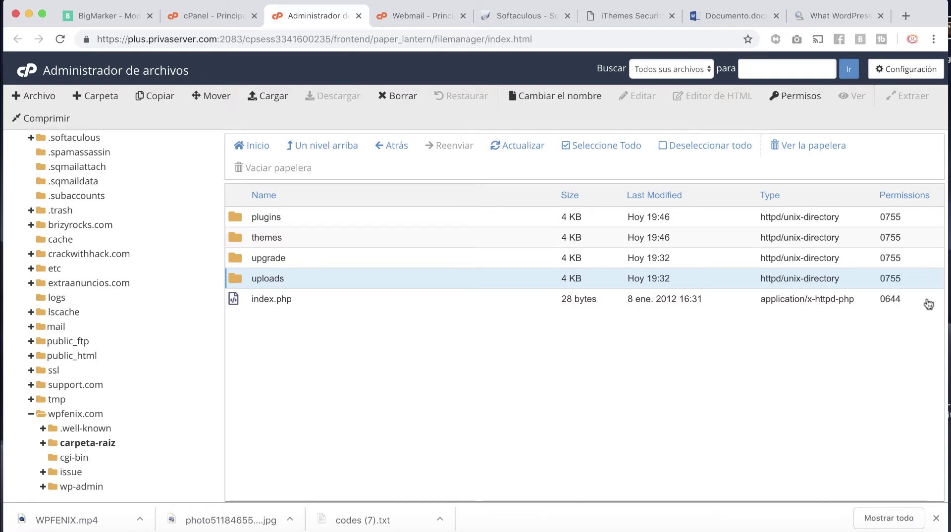
pyautogui.click(624, 17)
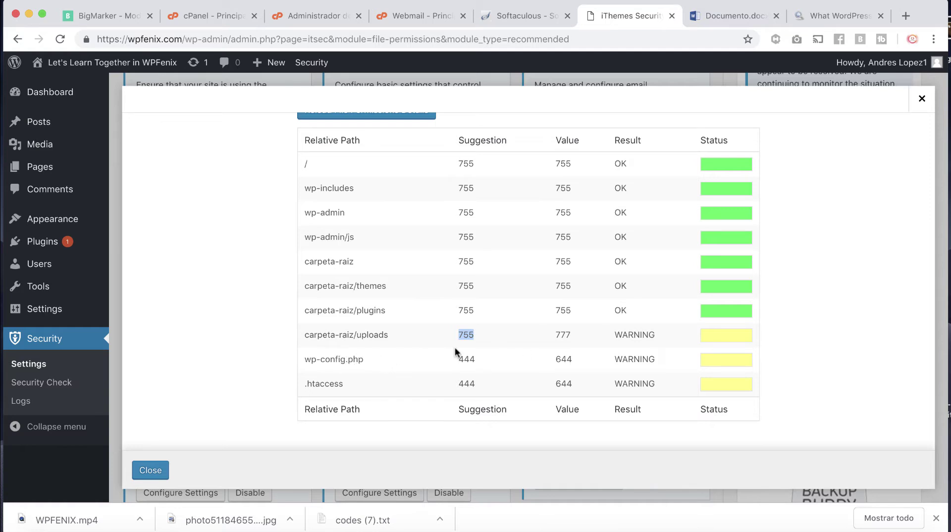
pyautogui.click(468, 360)
pyautogui.click(329, 13)
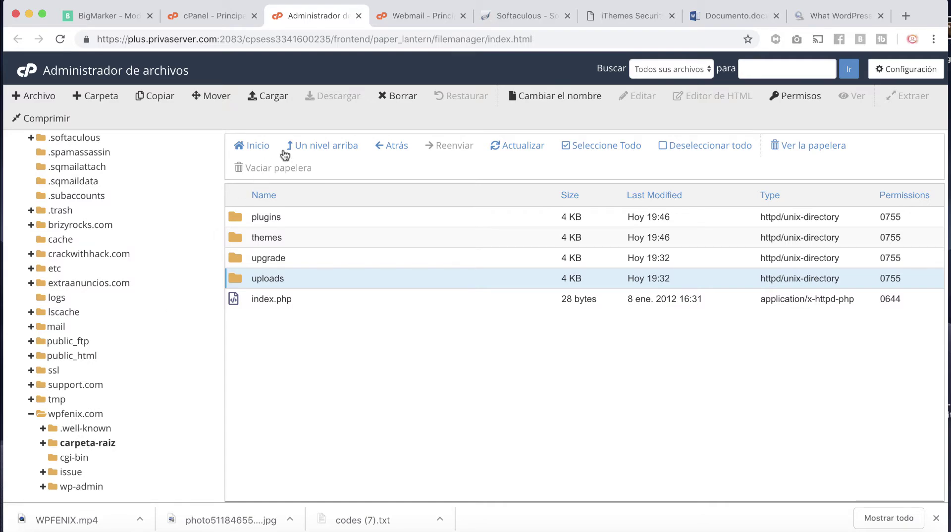
# - Set wp-config.php permissions to 0444
pyautogui.click(320, 146)
pyautogui.scroll(-10, 368, 349)
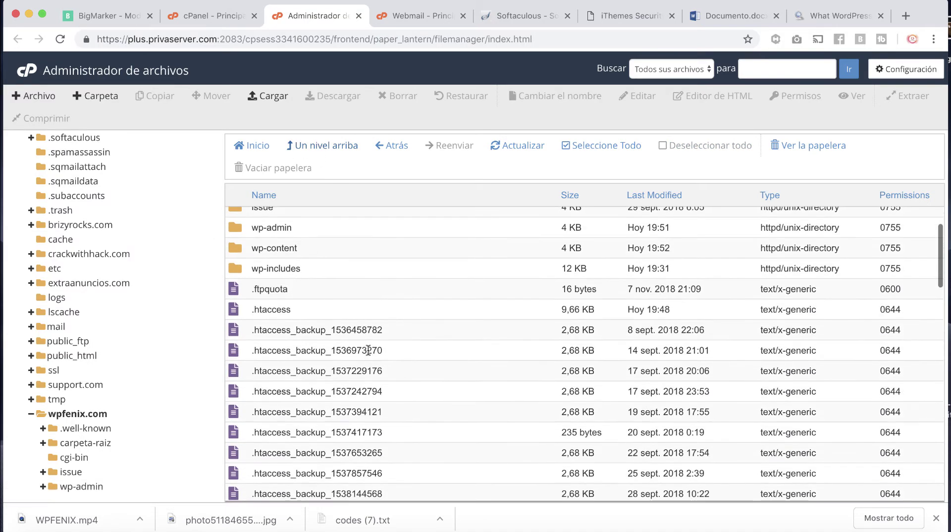
pyautogui.scroll(-7, 368, 350)
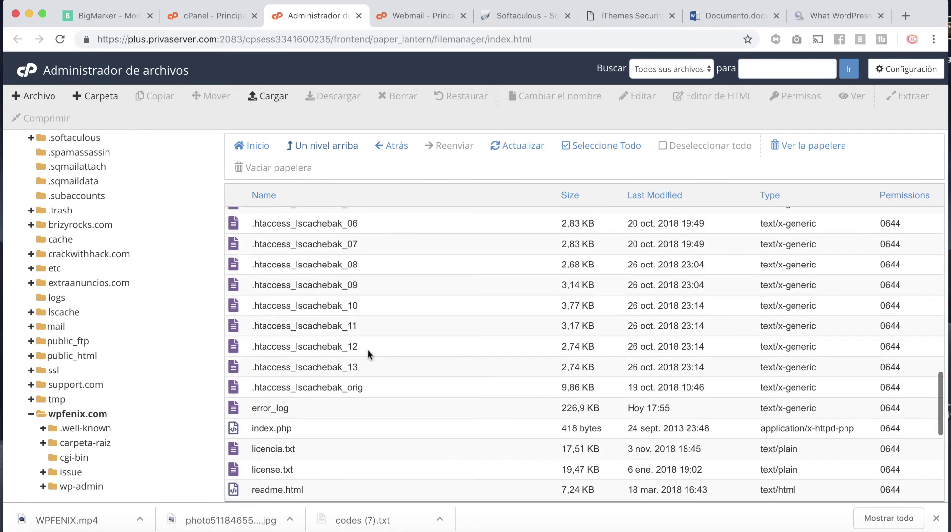
pyautogui.scroll(-3, 347, 378)
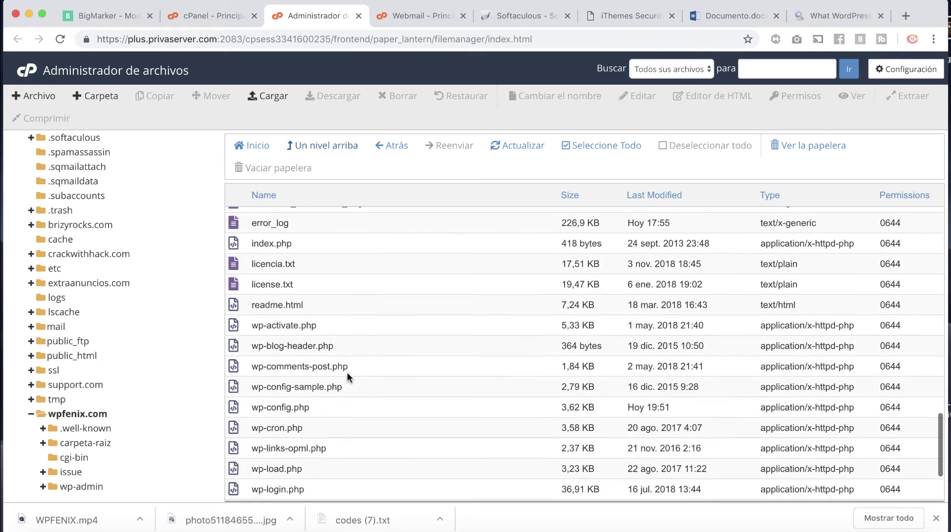
pyautogui.click(866, 362)
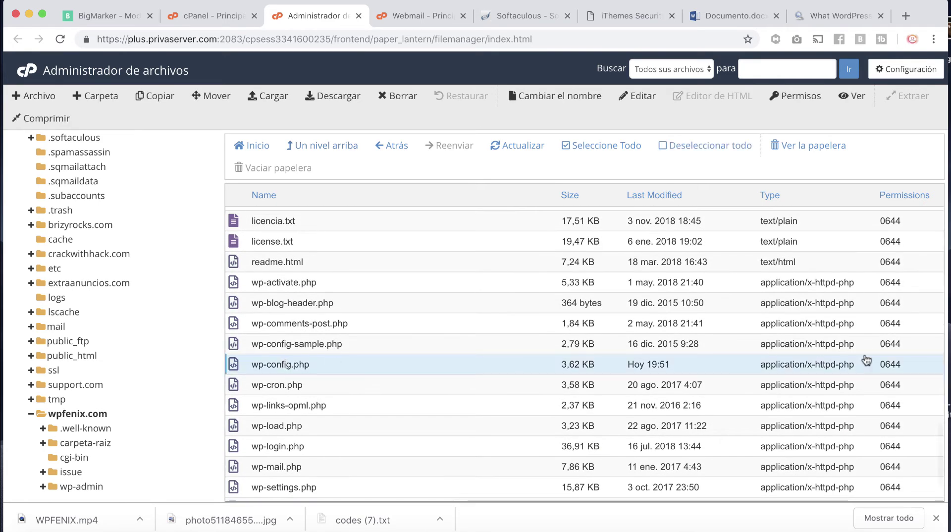
pyautogui.doubleClick(891, 365)
pyautogui.click(893, 366)
pyautogui.press('BackSpace')
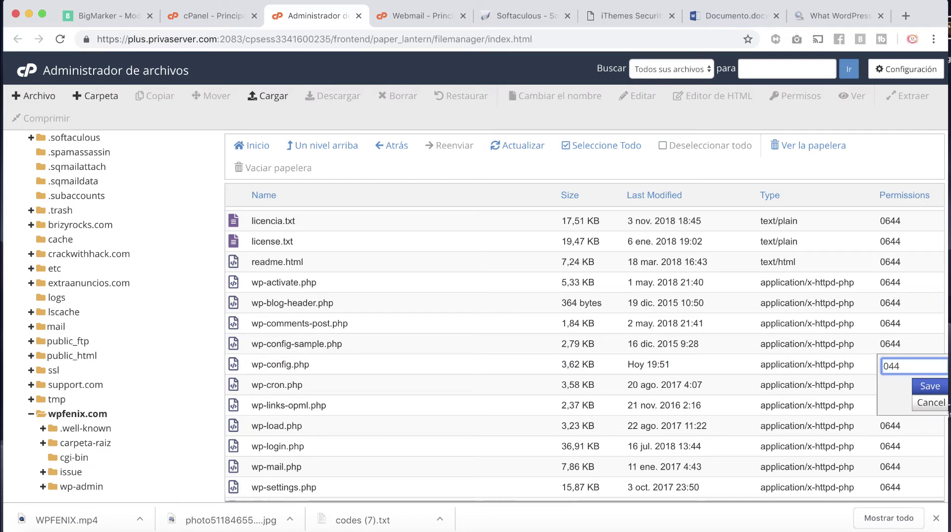
pyautogui.write('4')
pyautogui.click(930, 386)
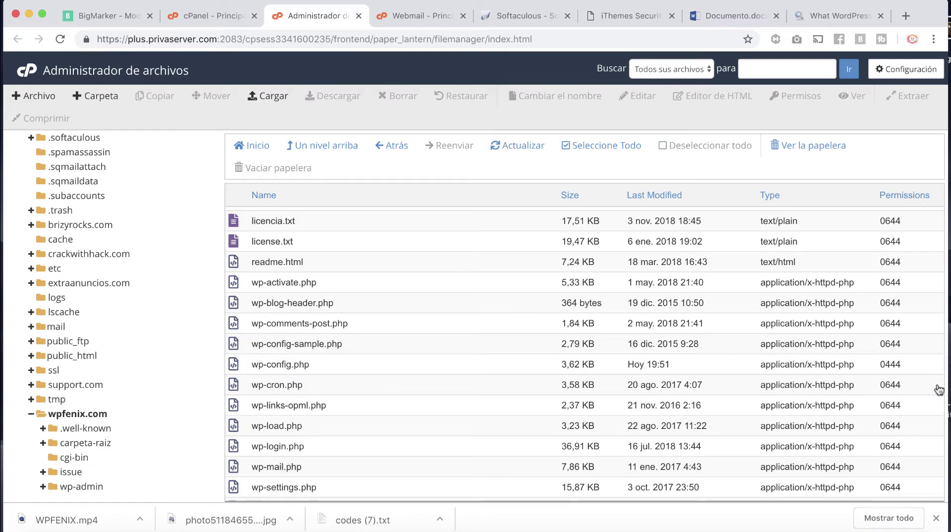
# - Set .htaccess permissions from 0644 to 0444
pyautogui.click(609, 16)
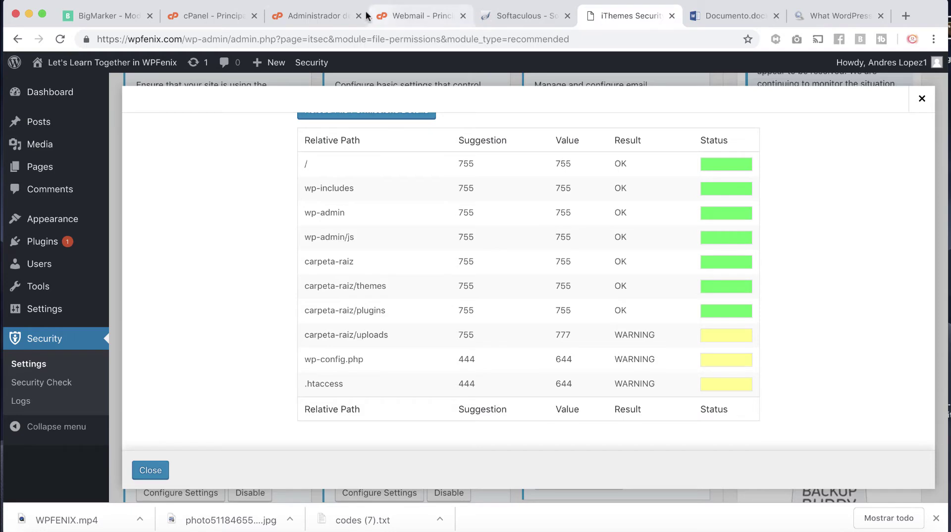
pyautogui.click(341, 15)
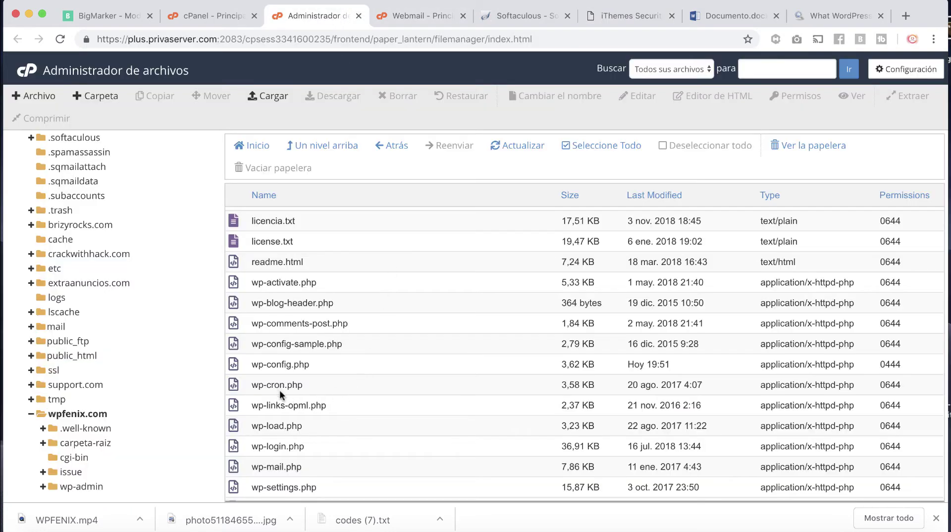
pyautogui.scroll(5, 279, 388)
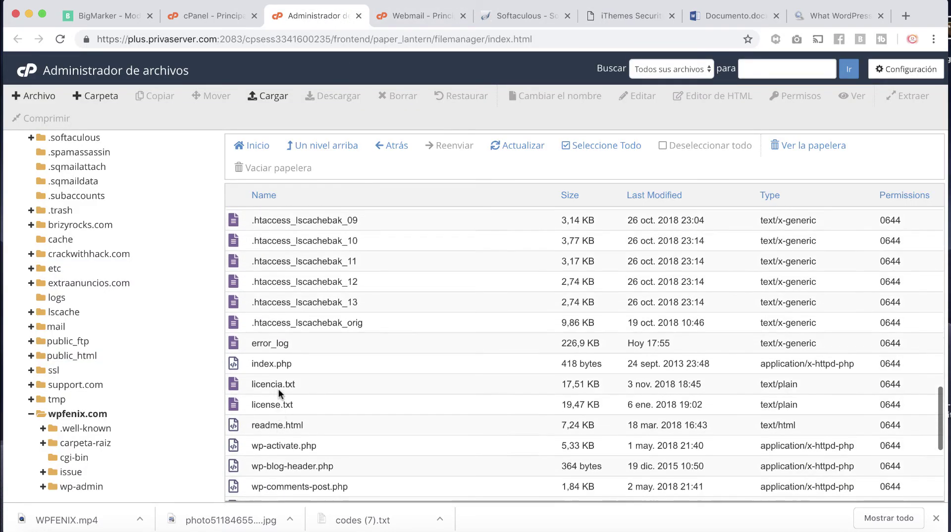
pyautogui.scroll(10, 278, 388)
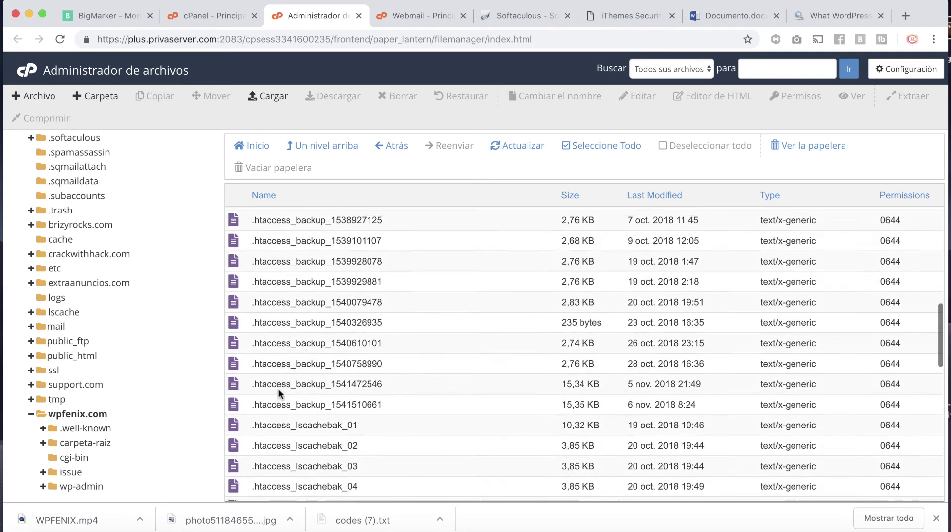
pyautogui.scroll(9, 279, 389)
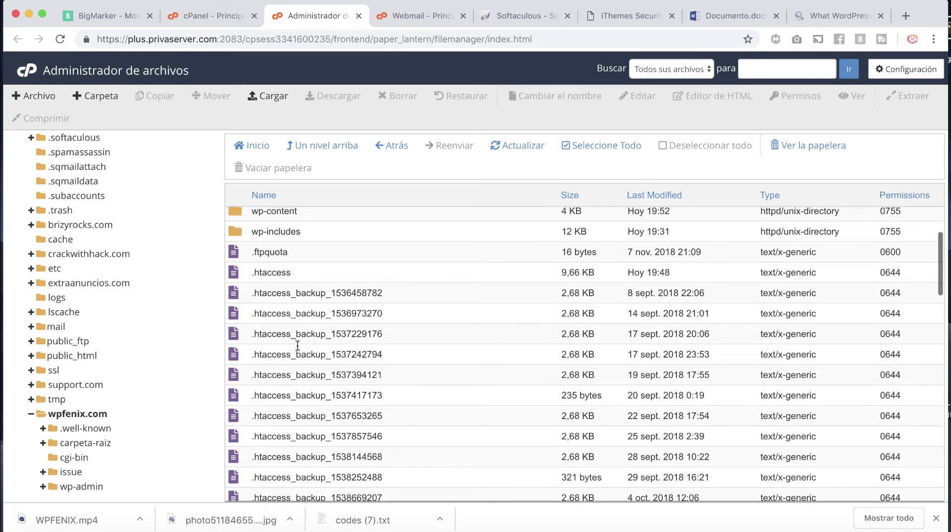
pyautogui.doubleClick(892, 273)
pyautogui.click(892, 274)
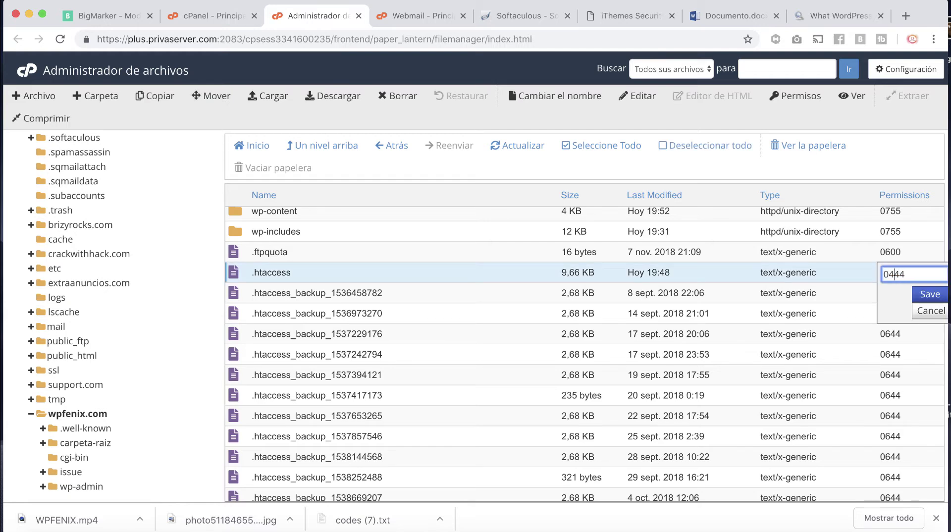
pyautogui.click(929, 300)
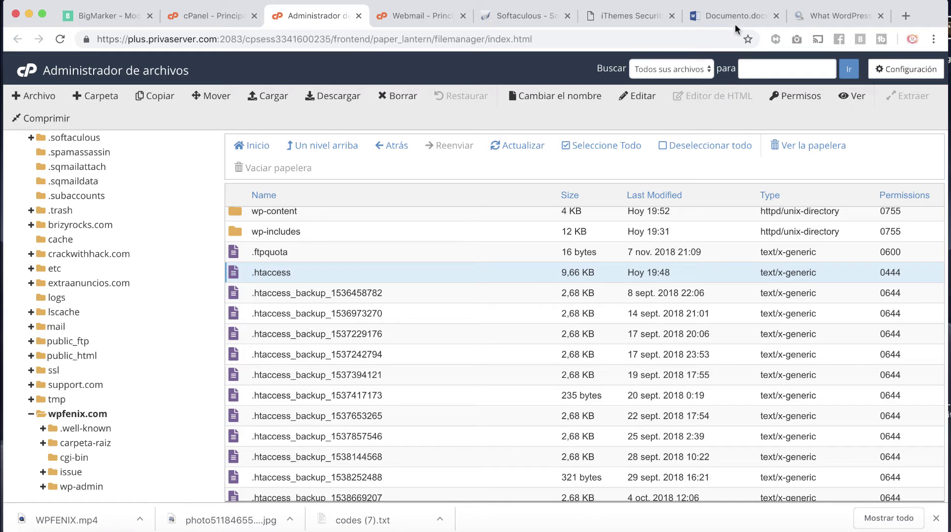
pyautogui.click(624, 16)
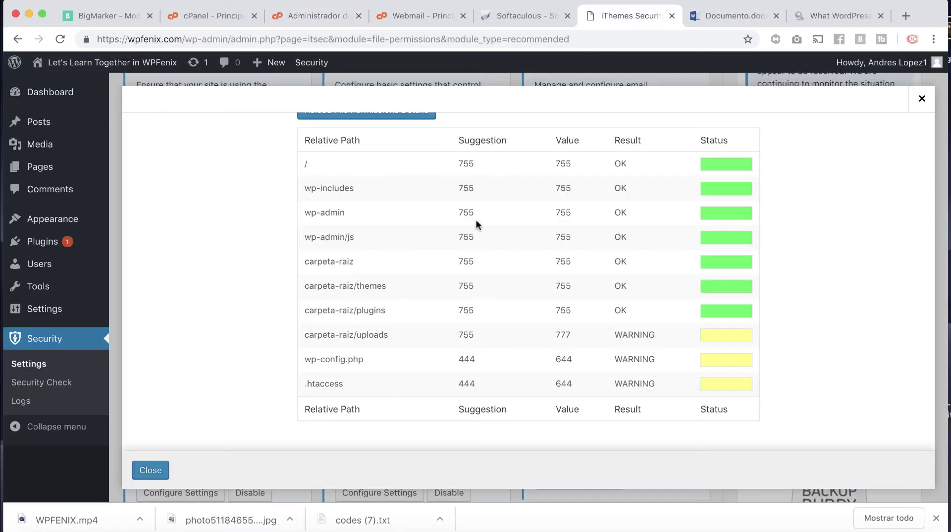
# - Reload the file permissions check, confirm every path reads OK, and close the report
pyautogui.scroll(3, 476, 223)
pyautogui.scroll(-3, 477, 222)
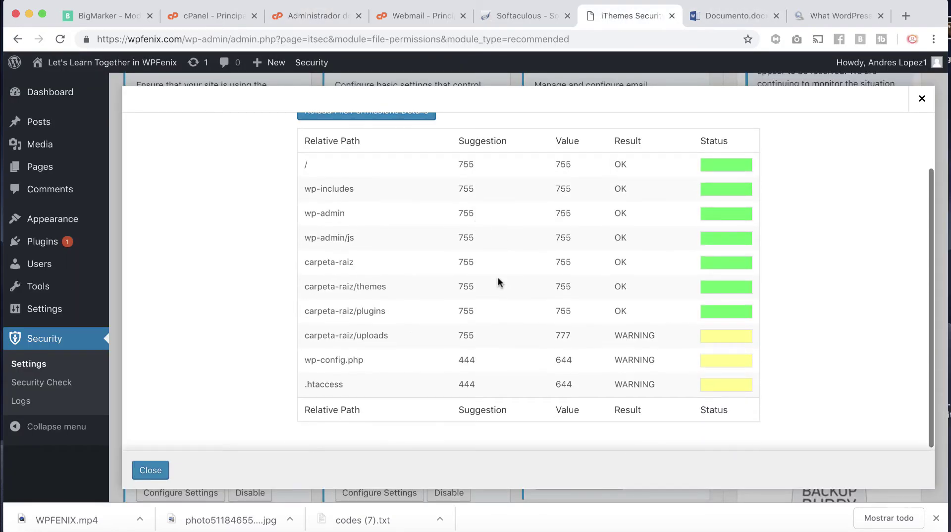
pyautogui.scroll(3, 498, 278)
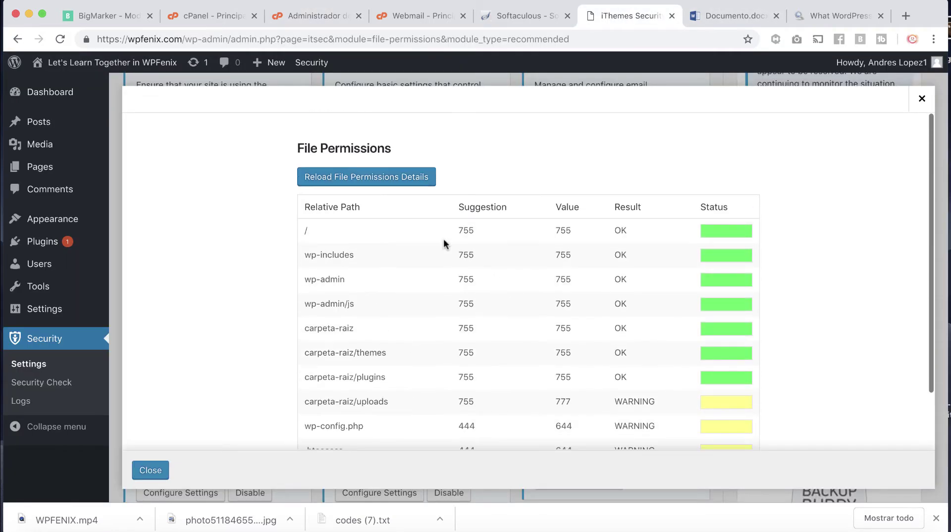
pyautogui.click(391, 181)
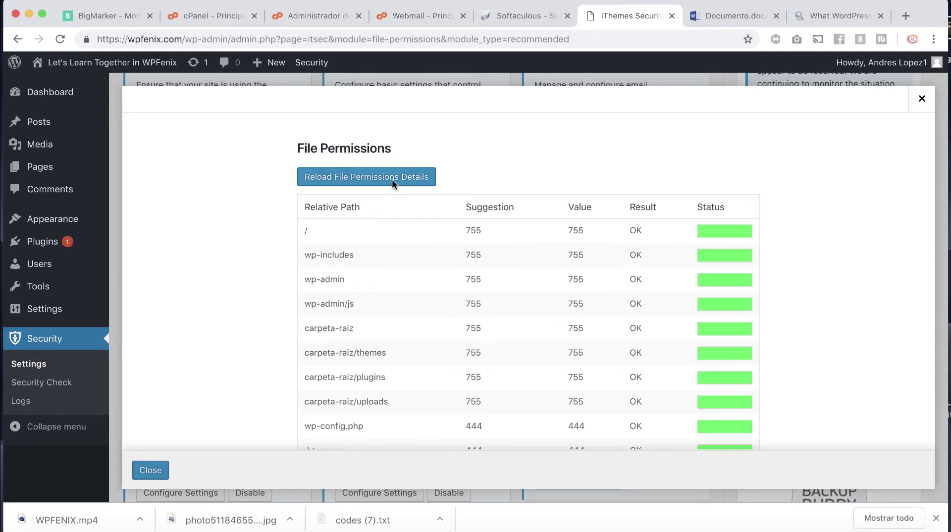
pyautogui.scroll(-2, 544, 368)
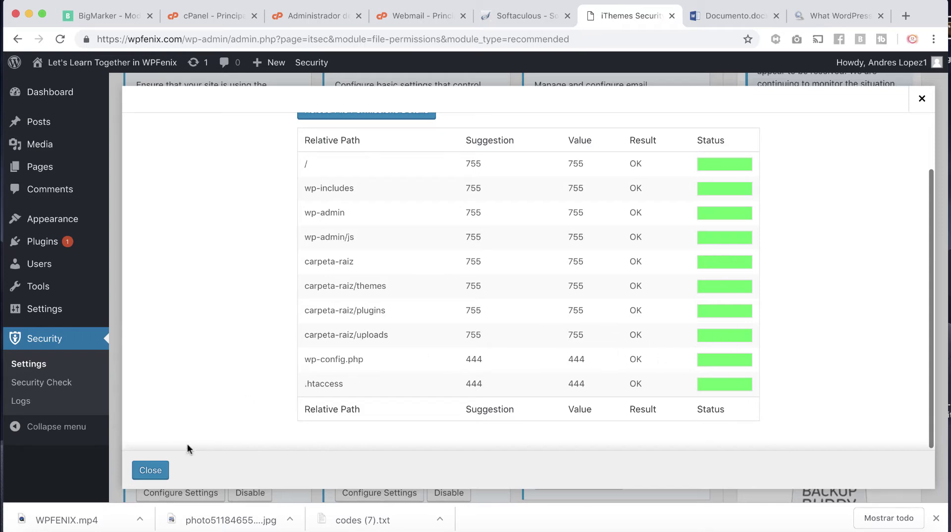
pyautogui.scroll(1, 234, 388)
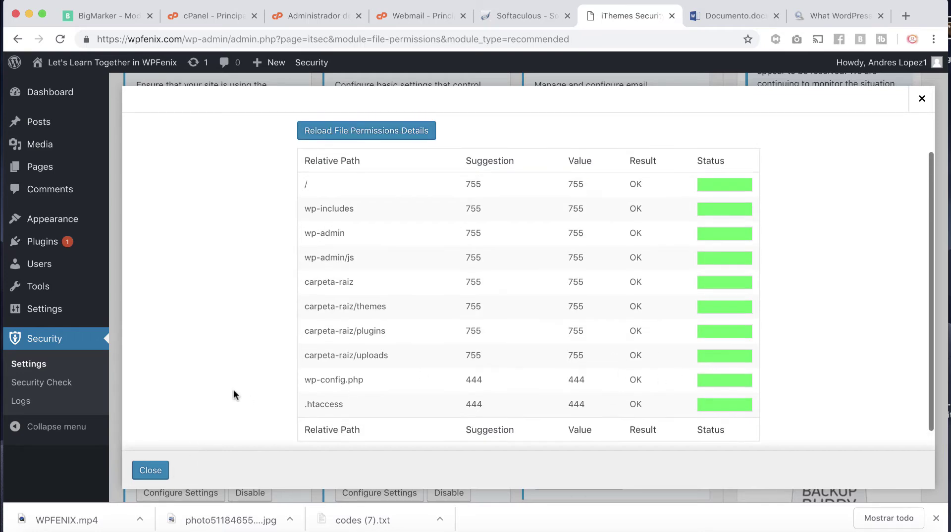
pyautogui.click(150, 470)
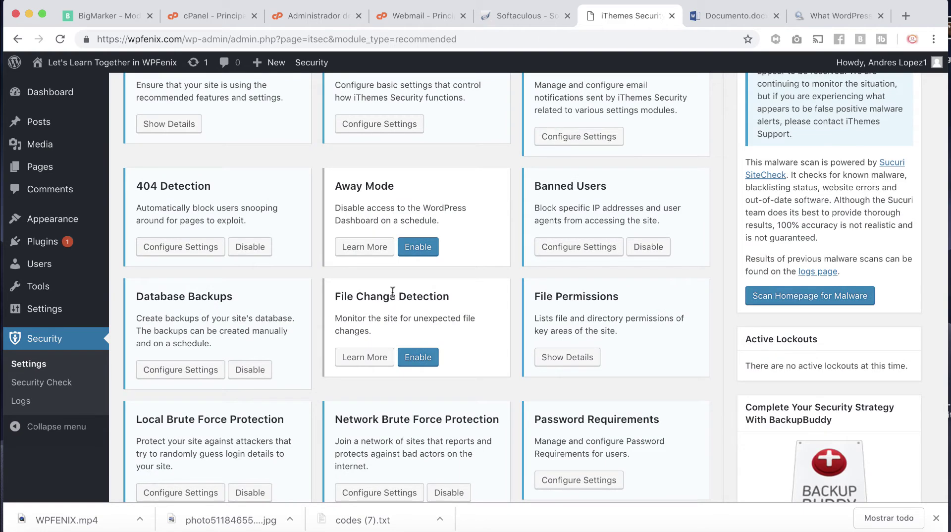
pyautogui.scroll(-2, 512, 378)
pyautogui.scroll(-4, 512, 379)
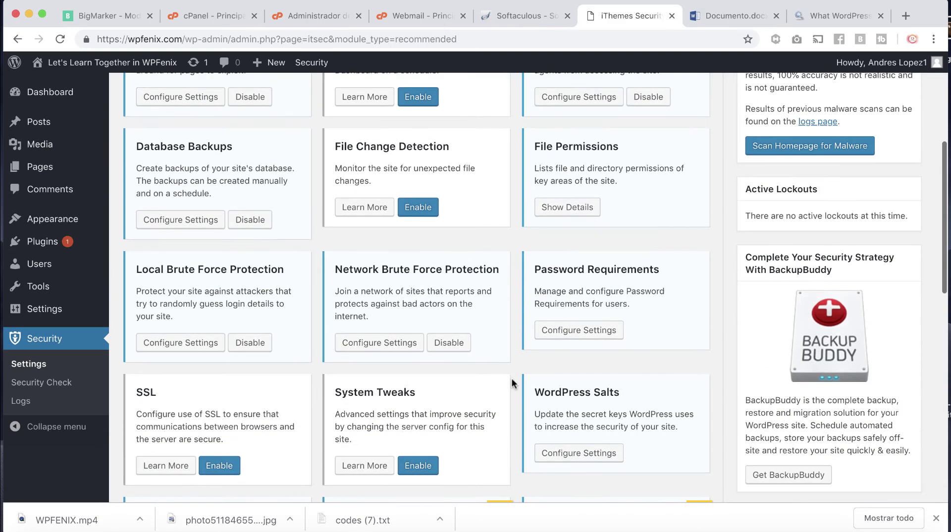
# - Set Local Brute Force Protection to auto-ban admin, 60-minute period, 10 attempts per host, and save
pyautogui.click(177, 343)
pyautogui.scroll(-6, 514, 342)
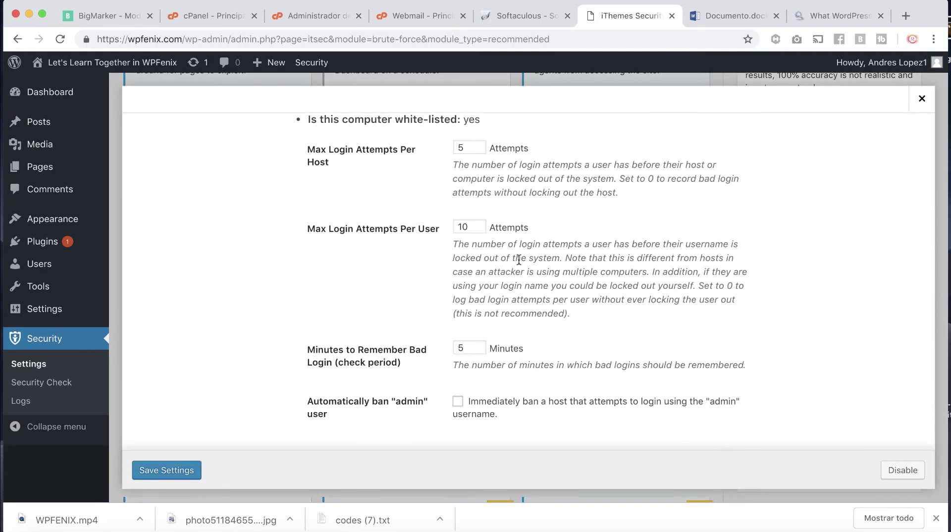
pyautogui.scroll(1, 542, 332)
pyautogui.scroll(-1, 543, 331)
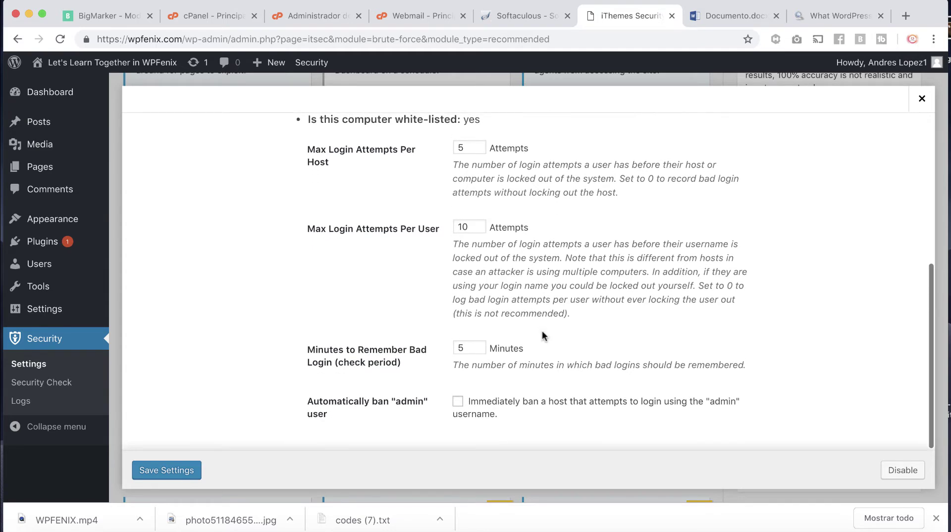
pyautogui.click(458, 407)
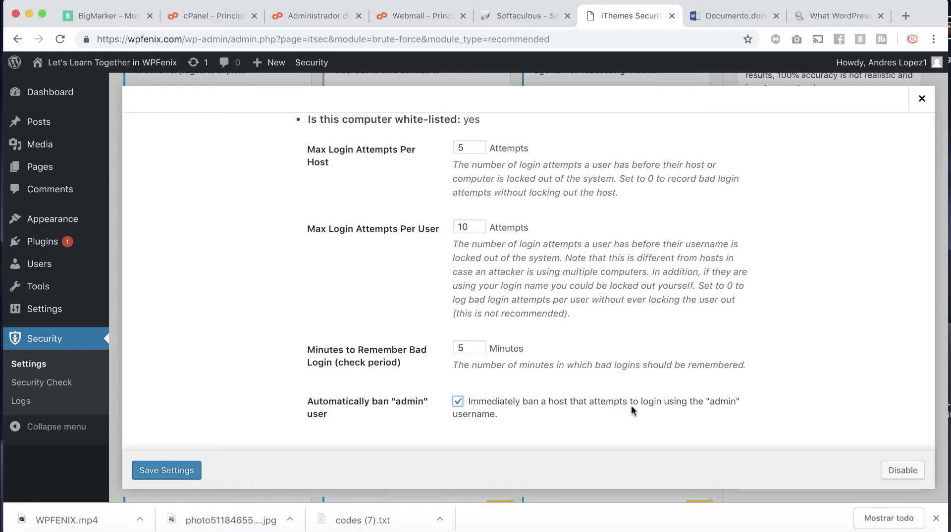
pyautogui.doubleClick(470, 348)
pyautogui.write('60')
pyautogui.click(465, 151)
pyautogui.doubleClick(465, 151)
pyautogui.write('10')
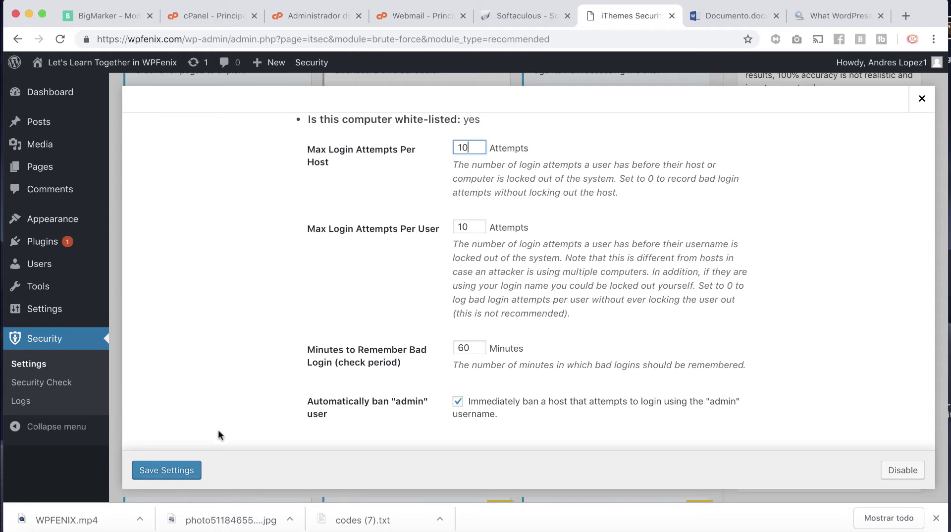
pyautogui.click(178, 472)
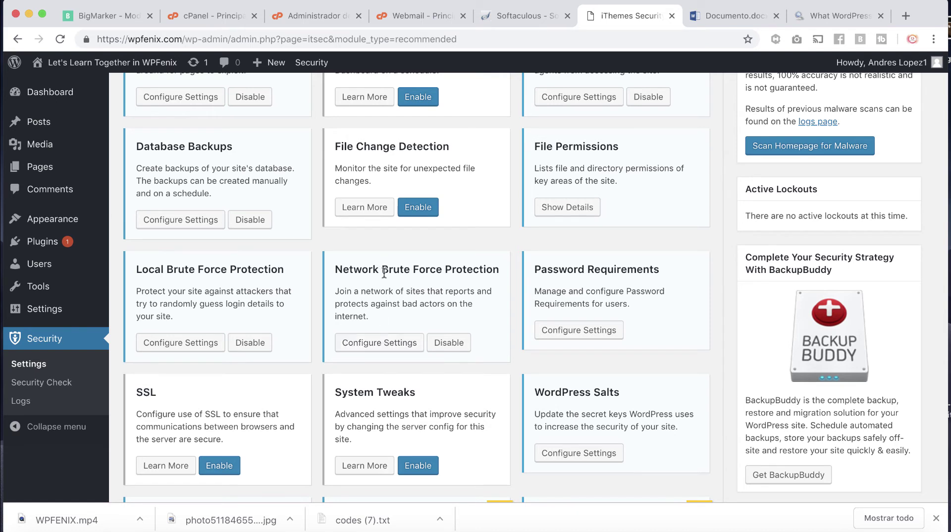
pyautogui.click(393, 343)
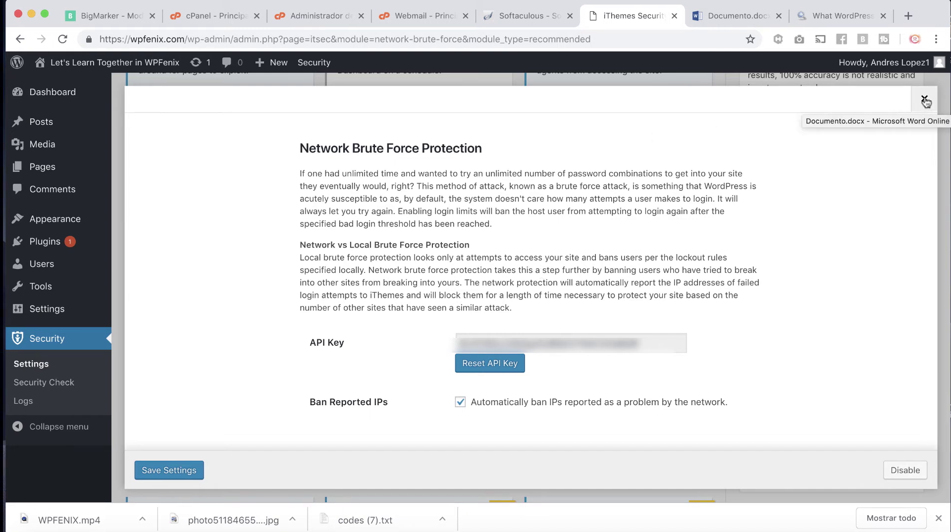
pyautogui.click(925, 99)
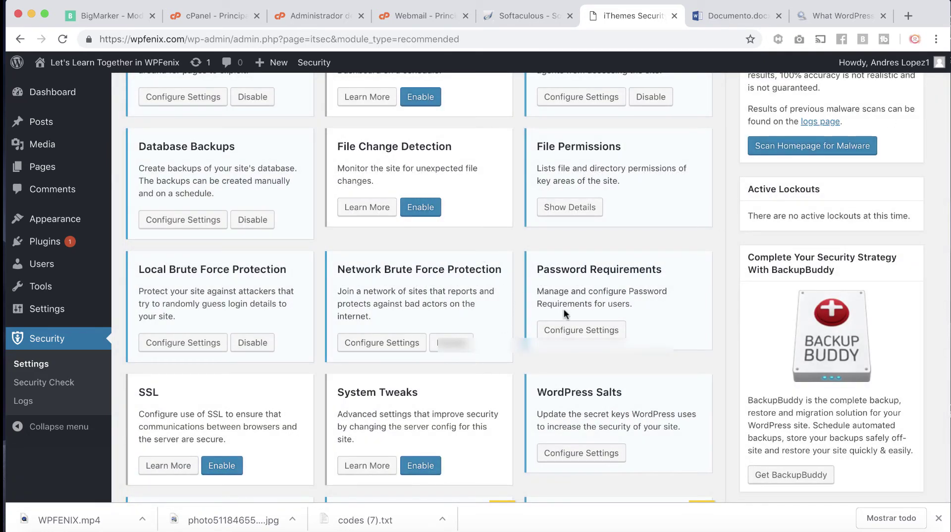
# - Set the Password Requirements minimum role for strong passwords to Subscriber and save
pyautogui.click(574, 330)
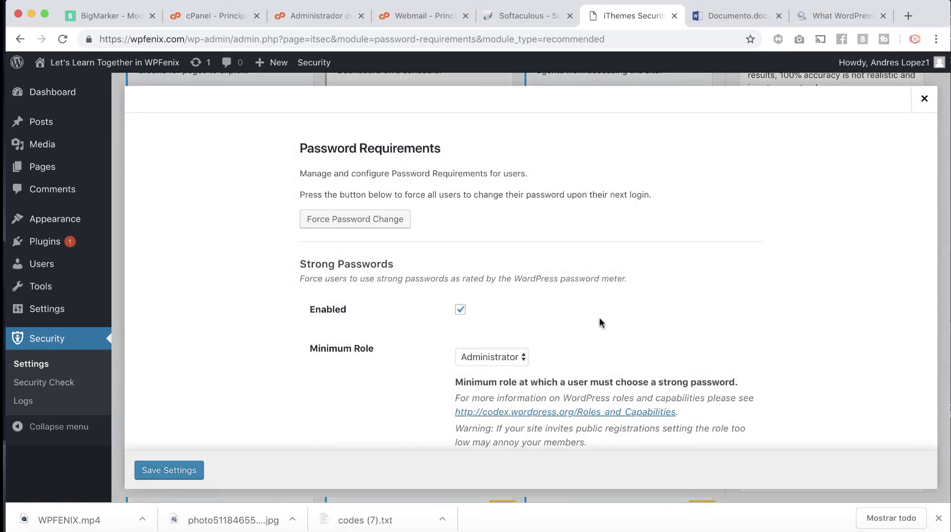
pyautogui.scroll(-5, 611, 310)
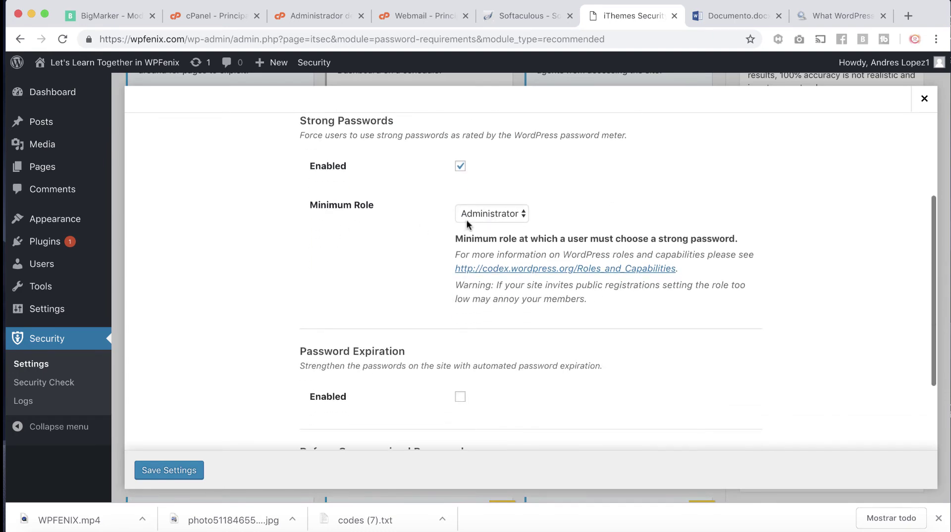
pyautogui.click(503, 212)
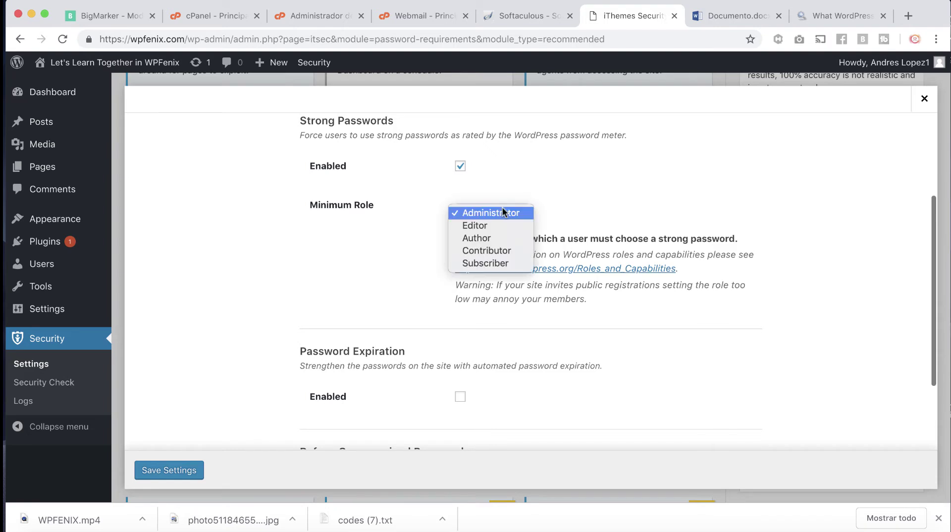
pyautogui.click(496, 264)
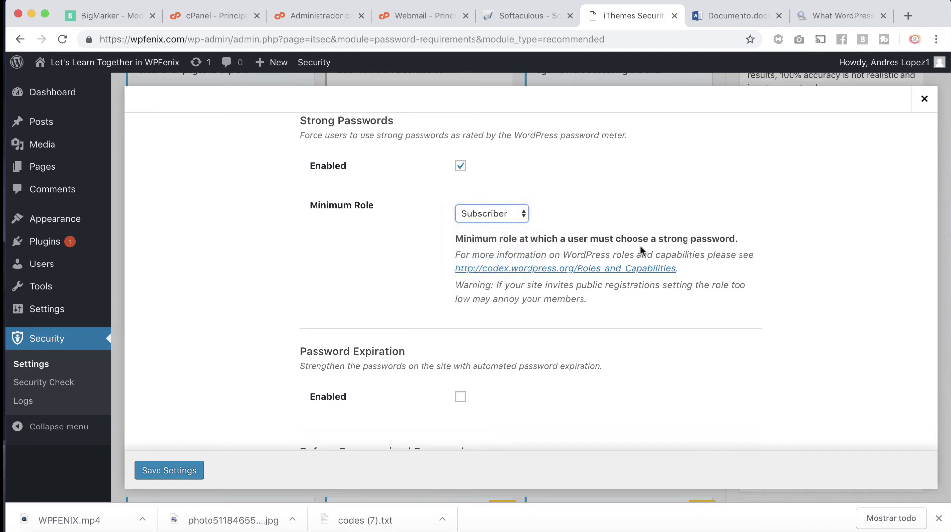
pyautogui.scroll(-3, 332, 323)
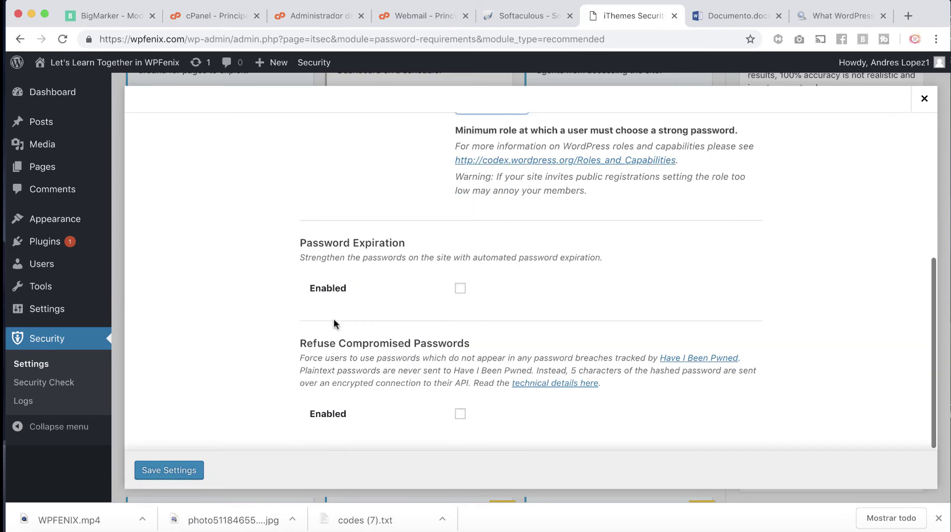
pyautogui.click(174, 468)
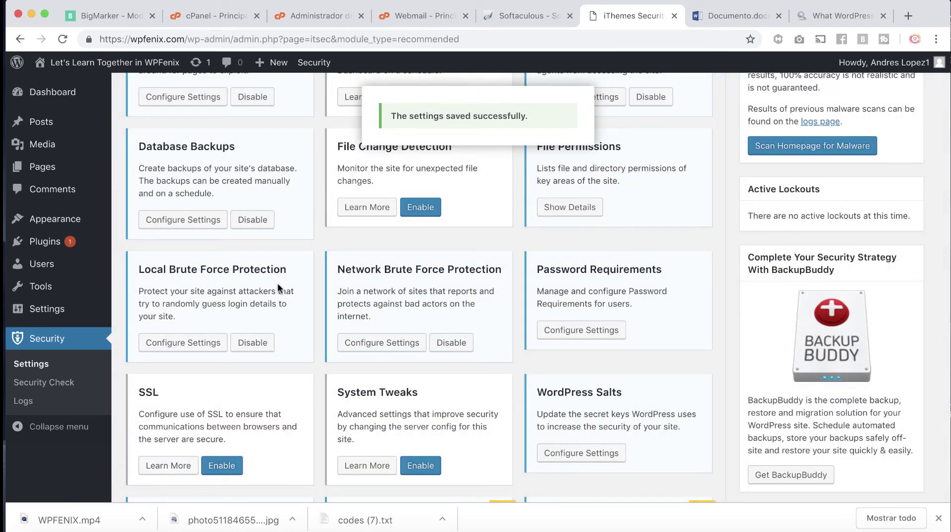
pyautogui.scroll(-3, 278, 347)
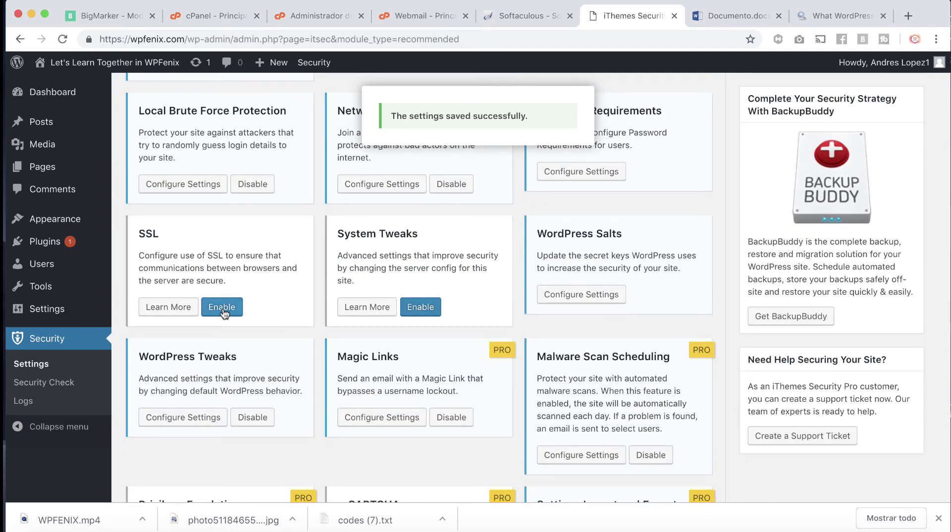
# - Enable the SSL module, set Redirect All HTTP Page Requests to HTTPS to Enabled, and save
pyautogui.click(221, 307)
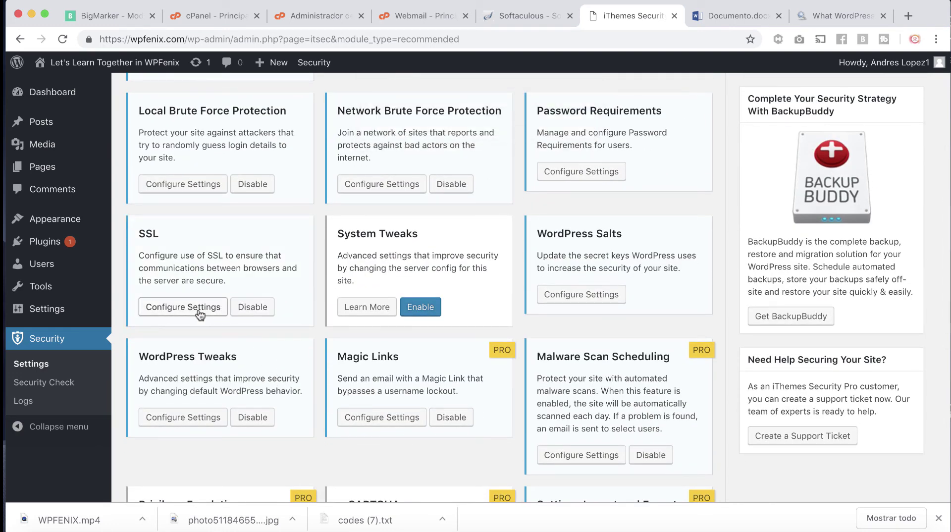
pyautogui.click(200, 310)
pyautogui.click(493, 332)
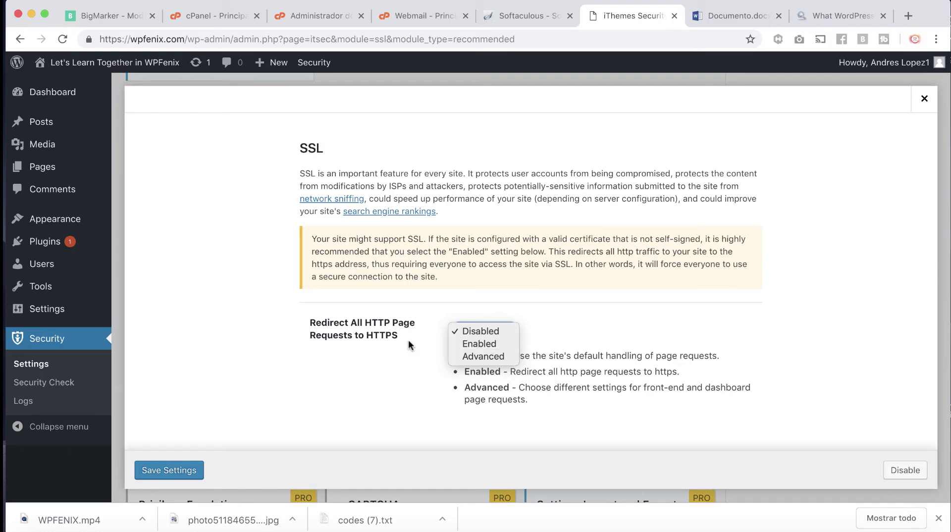
pyautogui.click(474, 342)
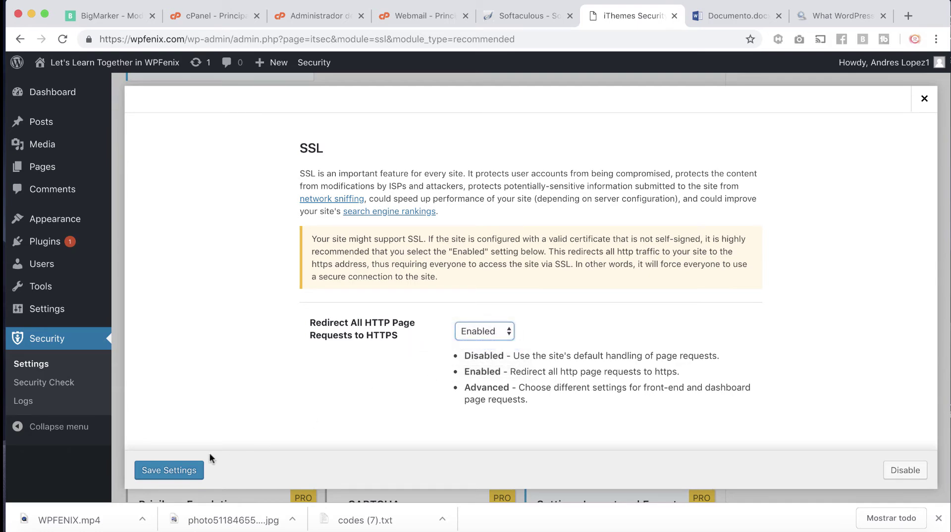
pyautogui.click(180, 472)
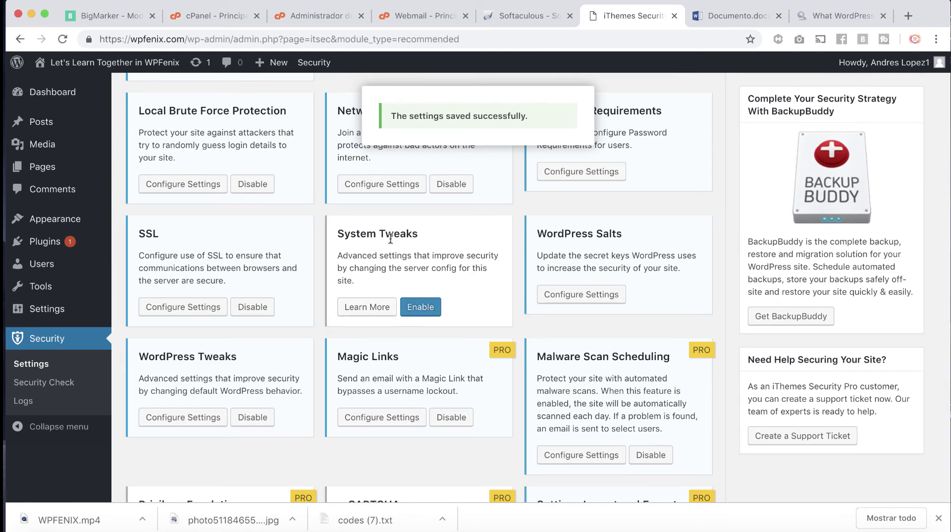
# - Turn on System Tweaks and enable system-file protection, directory-browsing blocking and suspicious query-string filtering
pyautogui.click(419, 306)
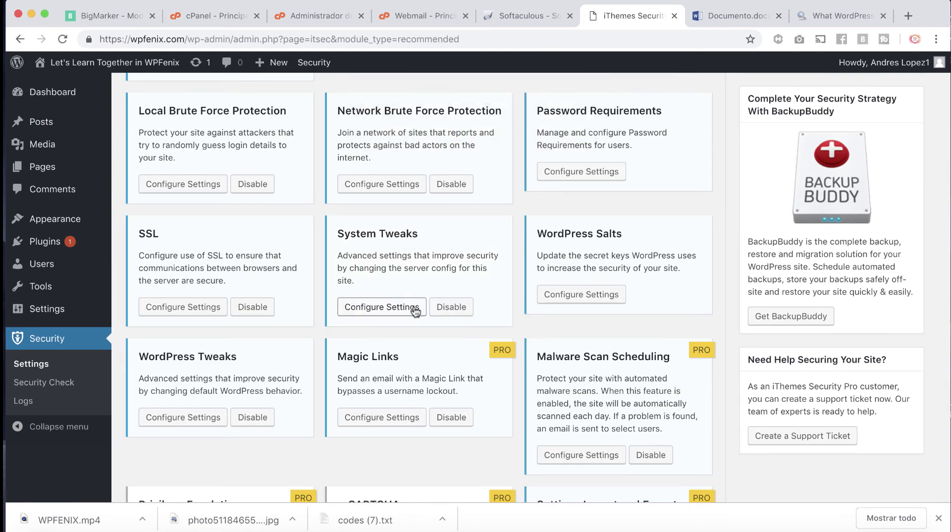
pyautogui.click(376, 307)
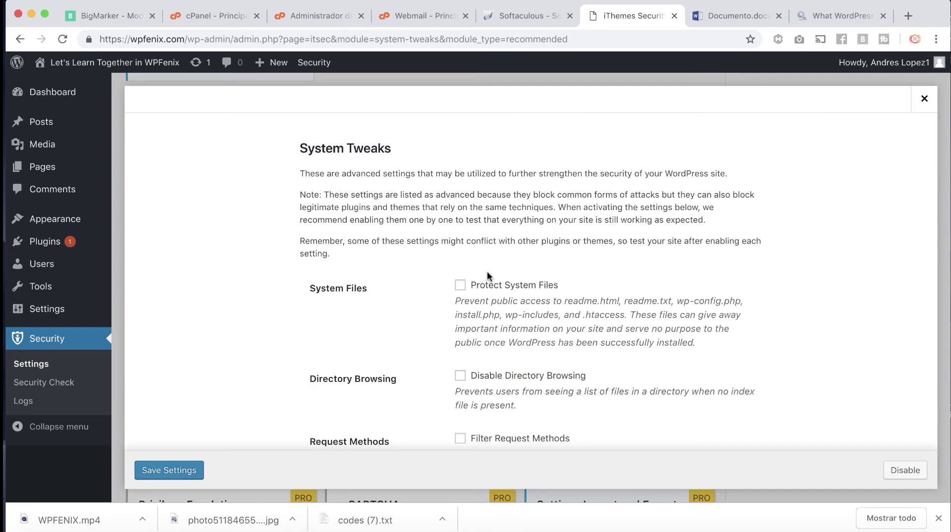
pyautogui.click(460, 285)
pyautogui.scroll(-3, 460, 287)
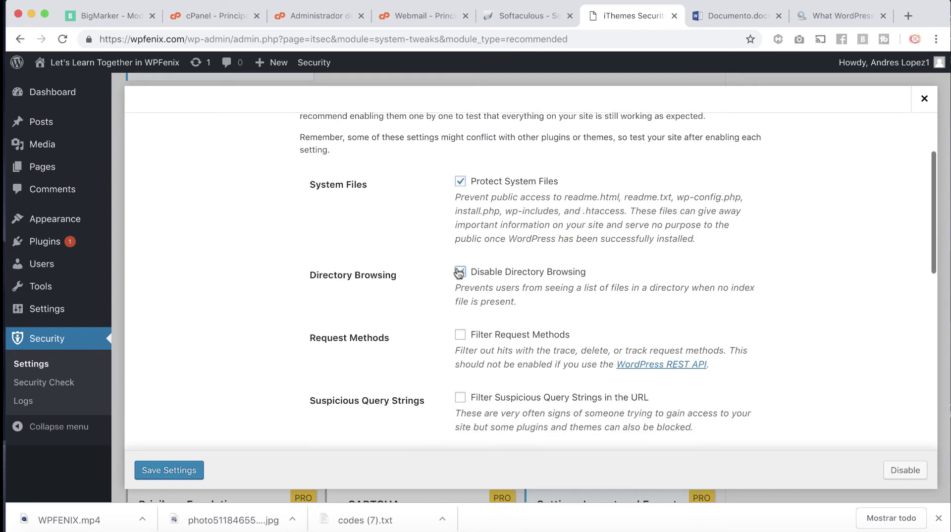
pyautogui.click(460, 334)
pyautogui.scroll(-5, 460, 297)
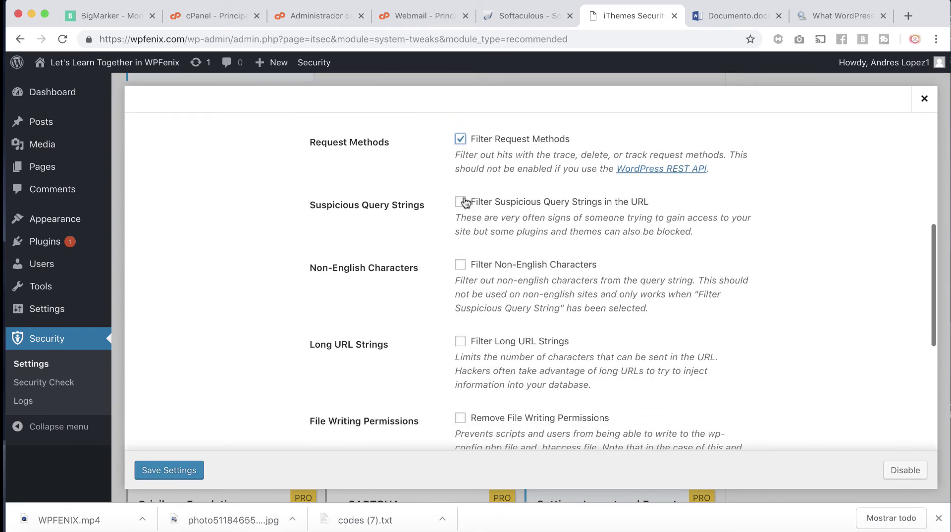
pyautogui.click(461, 201)
pyautogui.click(460, 265)
pyautogui.click(460, 264)
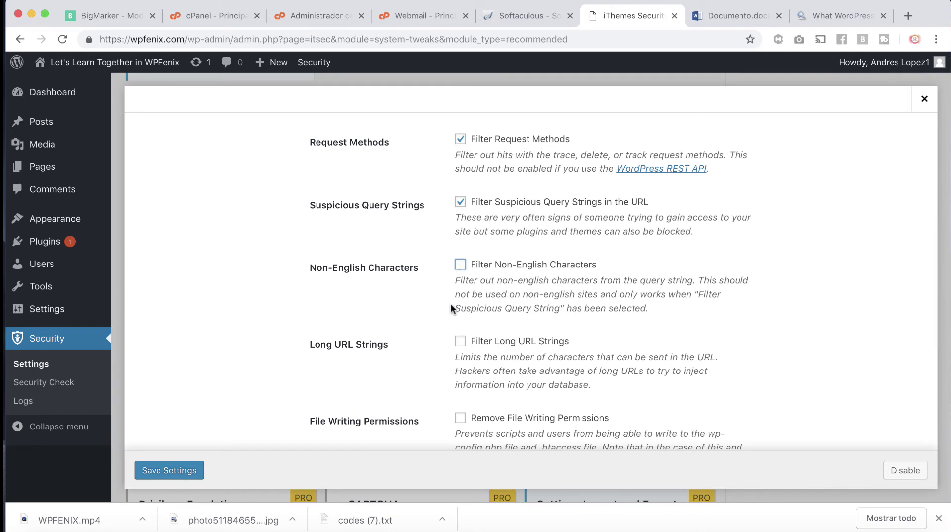
# - Filter long URLs, remove file-writing permissions, block PHP in uploads, plugins and themes, and save
pyautogui.scroll(-4, 451, 310)
pyautogui.click(461, 197)
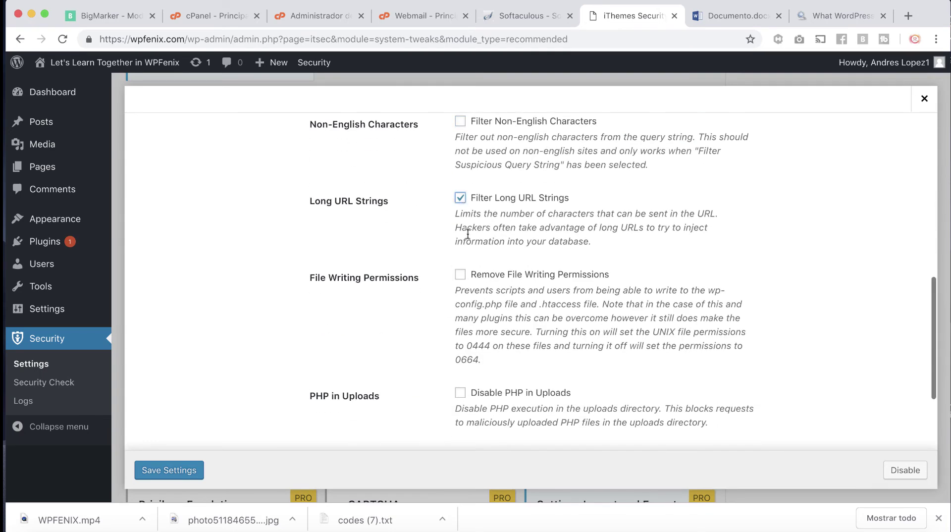
pyautogui.click(460, 274)
pyautogui.scroll(-3, 446, 306)
pyautogui.click(460, 263)
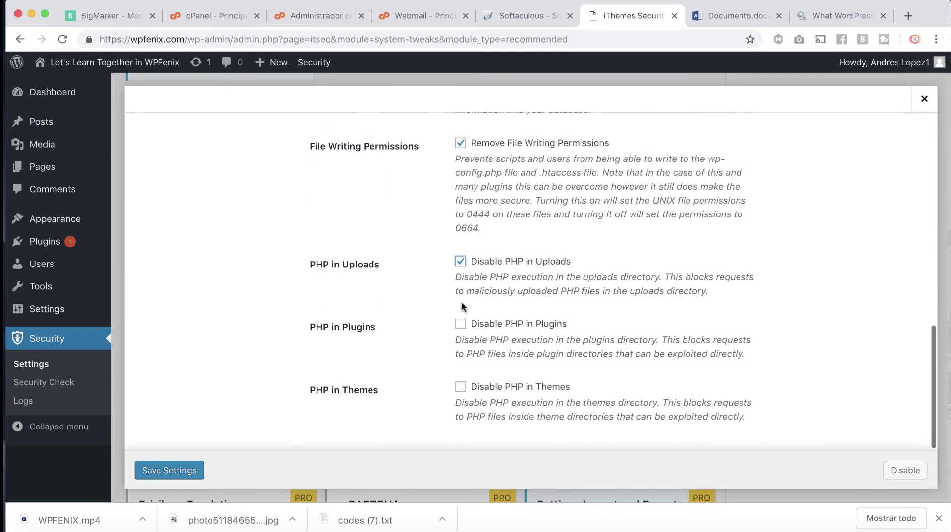
pyautogui.click(460, 325)
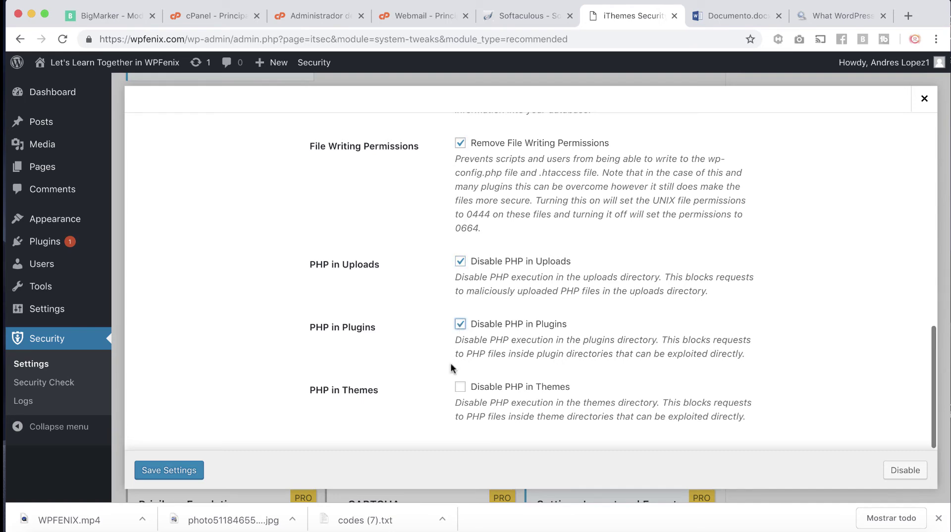
pyautogui.click(461, 388)
pyautogui.click(178, 472)
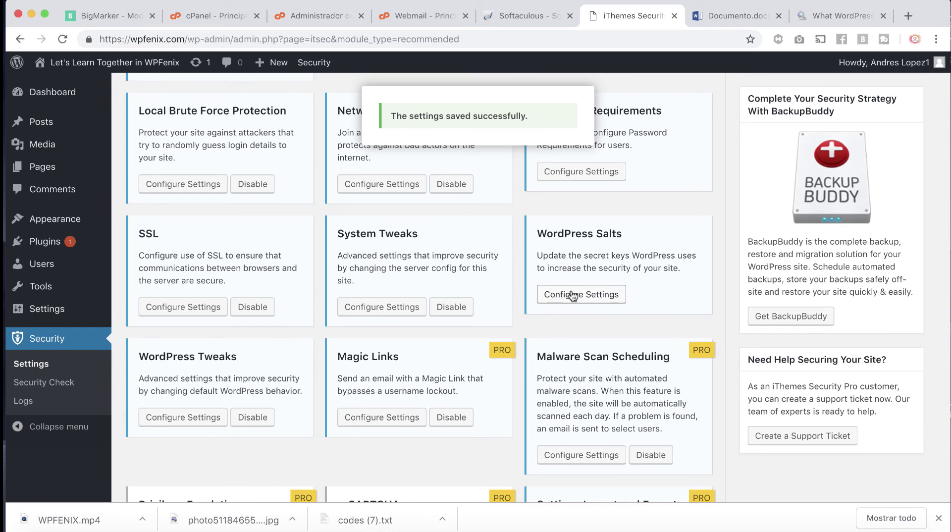
# - Open WordPress Salts settings, log back in after the logout, and check webmail for the code
pyautogui.click(553, 295)
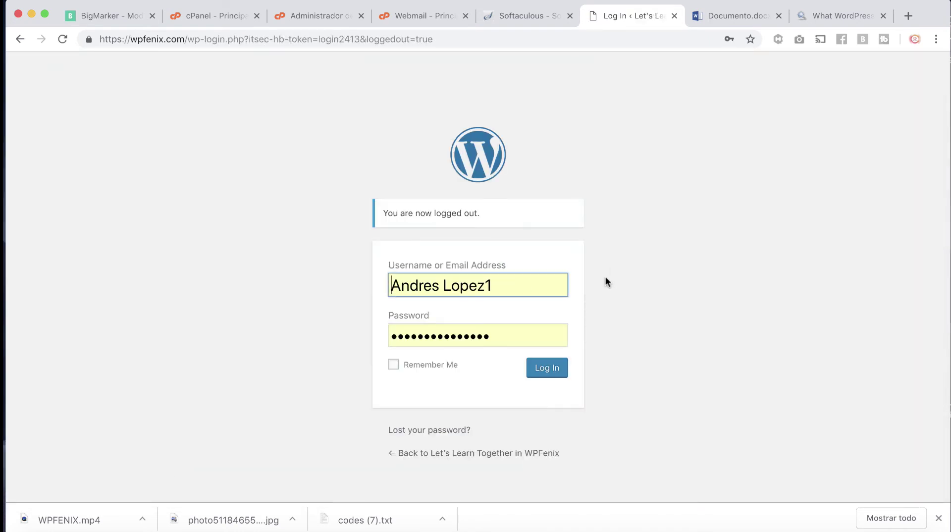
pyautogui.click(555, 372)
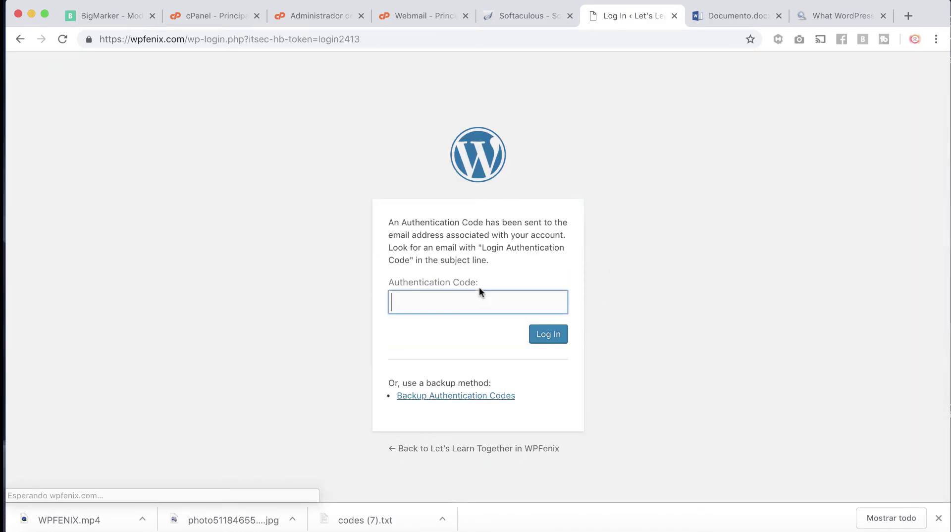
pyautogui.click(403, 14)
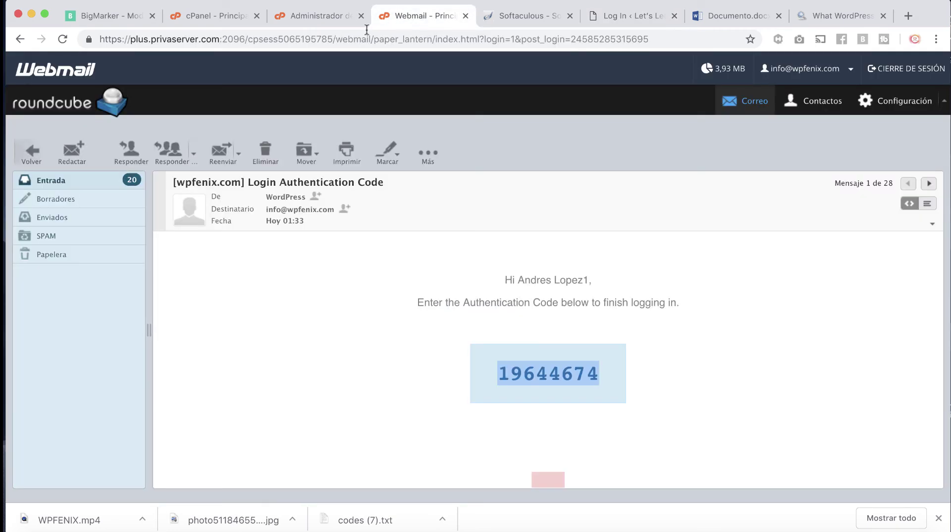
# - Refresh the inbox, open the newest Login Authentication Code email and copy the code
pyautogui.click(59, 73)
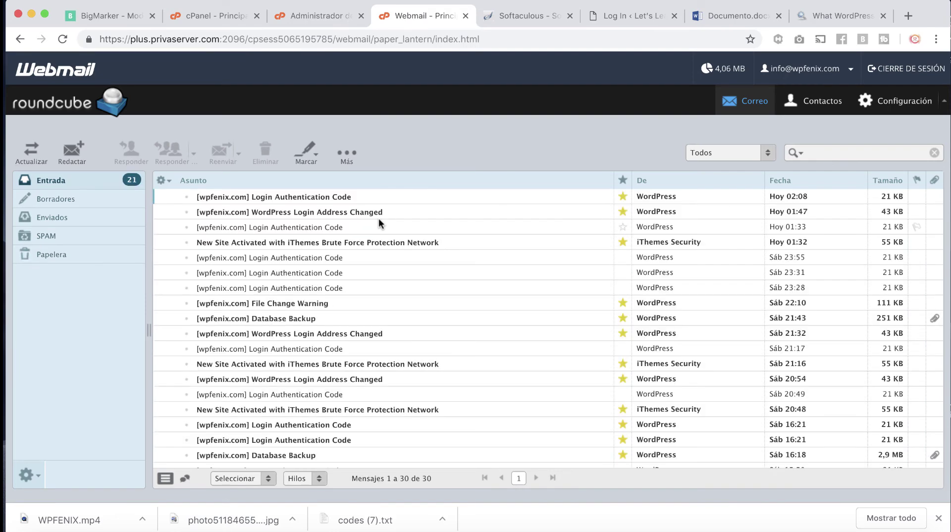
pyautogui.click(331, 200)
pyautogui.doubleClick(331, 200)
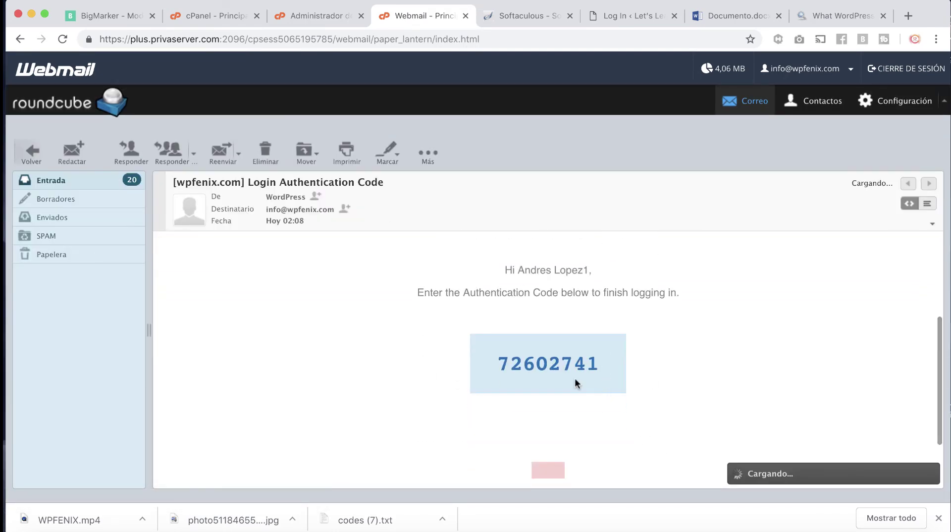
pyautogui.doubleClick(559, 365)
pyautogui.rightClick(559, 367)
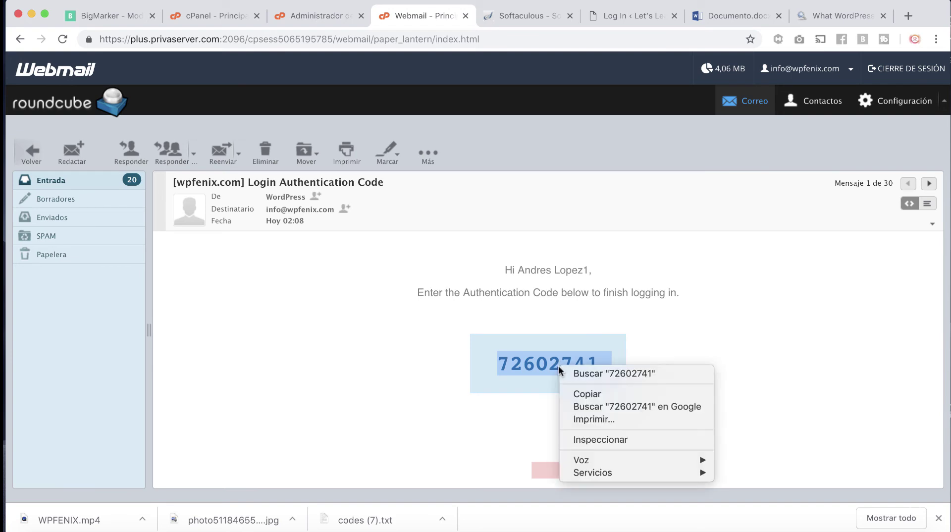
pyautogui.click(579, 391)
# - Paste the authentication code into the WordPress login field and log in
pyautogui.click(639, 20)
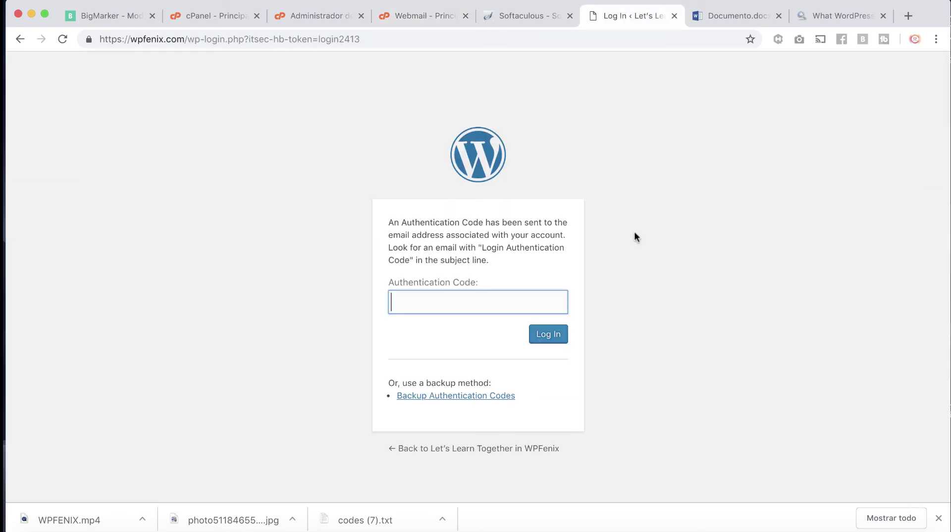
pyautogui.rightClick(431, 304)
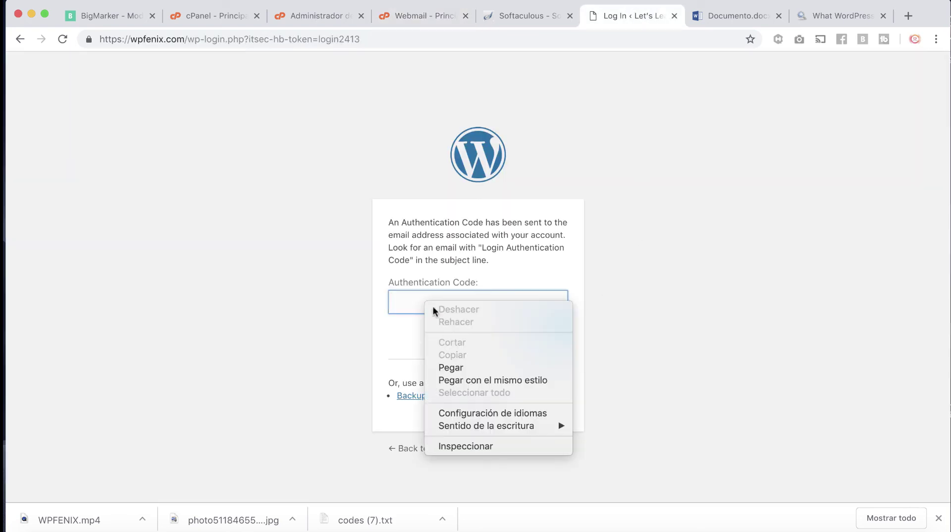
pyautogui.click(452, 365)
pyautogui.click(549, 335)
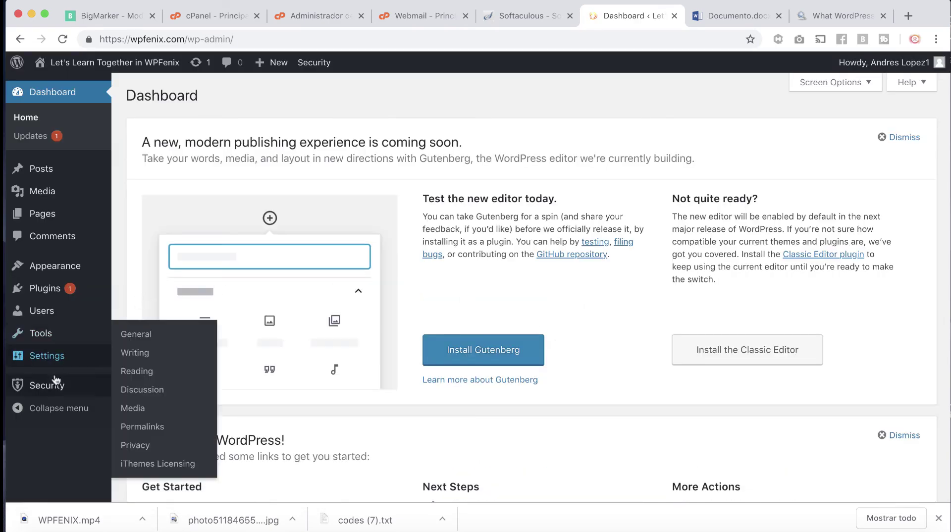
# - In iThemes Security WordPress Tweaks, remove the RSD header and turn on comment spam reduction
pyautogui.moveTo(52, 386)
pyautogui.click(129, 393)
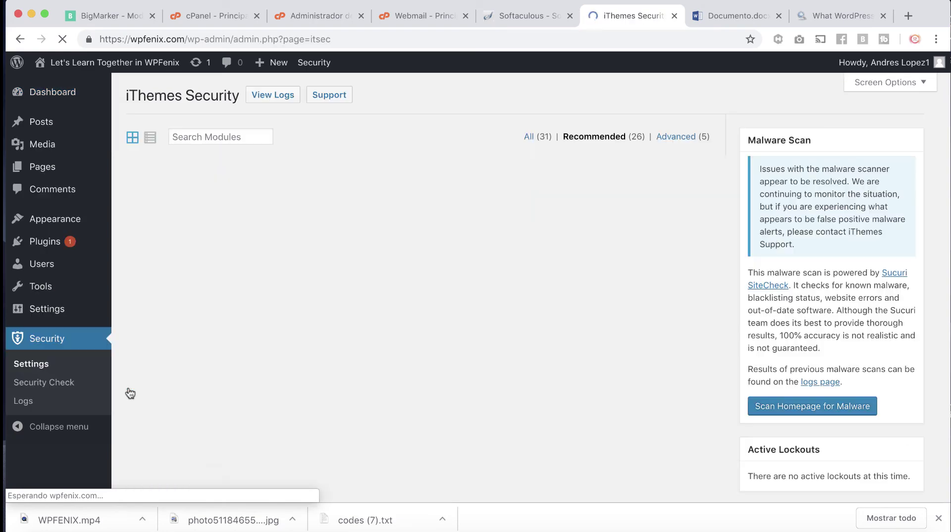
pyautogui.scroll(-8, 552, 382)
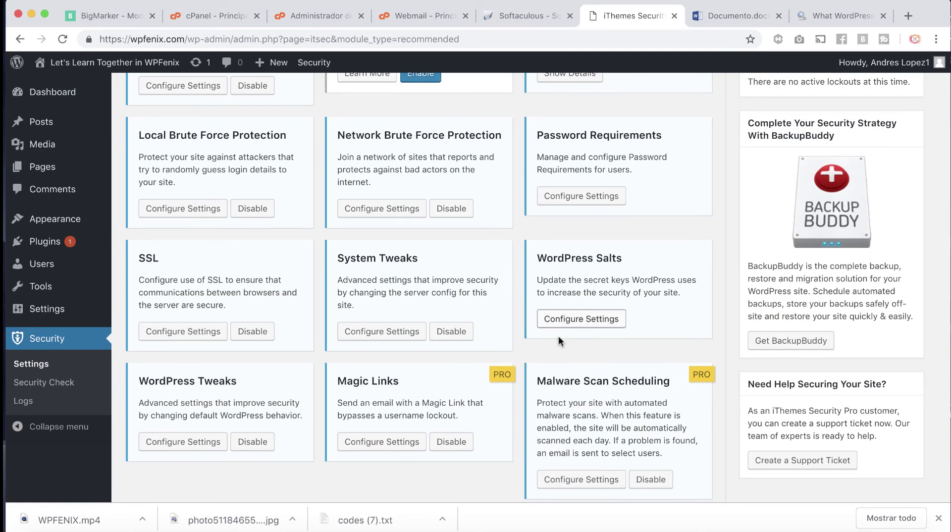
pyautogui.scroll(-3, 559, 340)
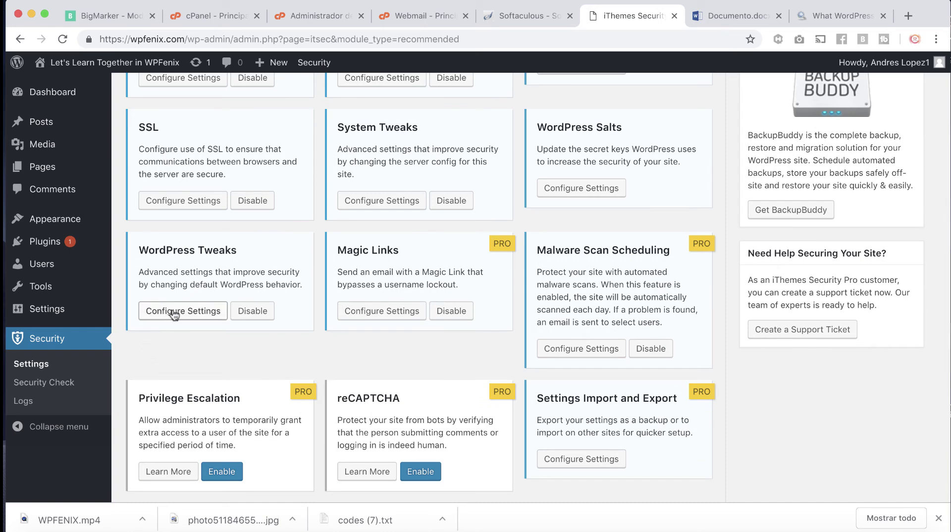
pyautogui.click(174, 312)
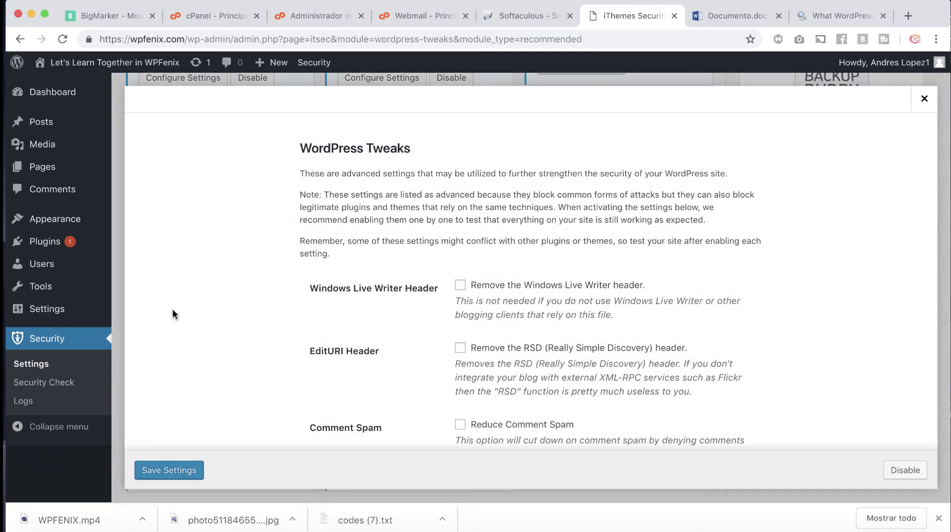
pyautogui.scroll(-3, 430, 326)
pyautogui.scroll(-1, 430, 326)
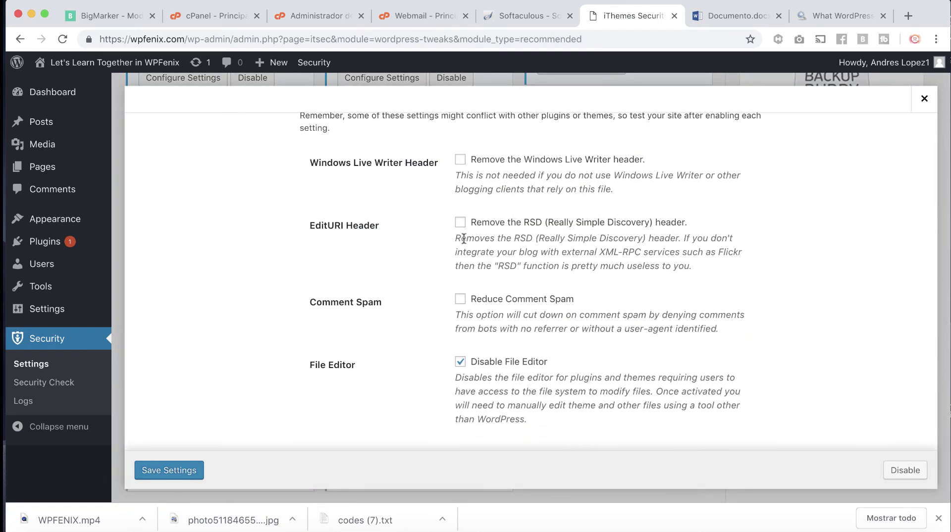
pyautogui.click(460, 223)
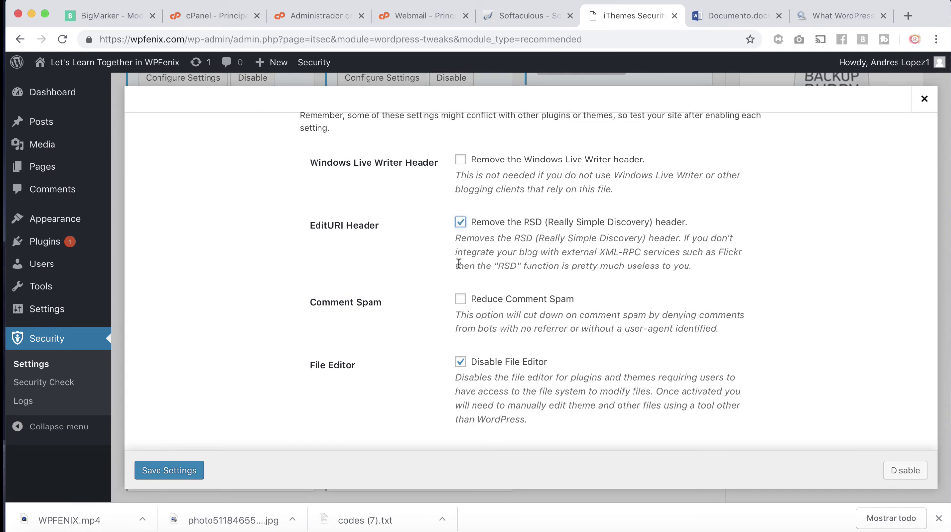
pyautogui.click(461, 298)
# - Add tabnapping protection, disable extra user archives, force unique nicknames, and save the tweaks
pyautogui.scroll(-1, 441, 339)
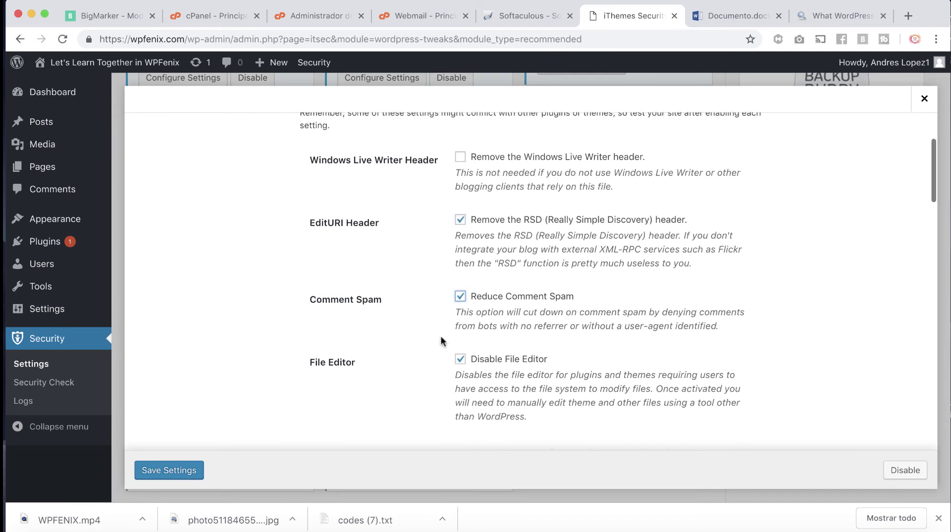
pyautogui.scroll(-10, 442, 341)
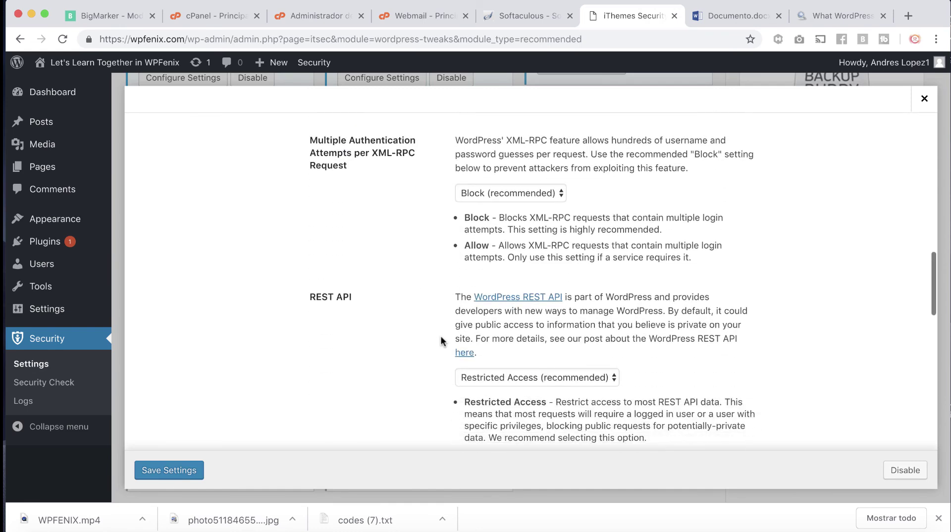
pyautogui.scroll(-10, 442, 341)
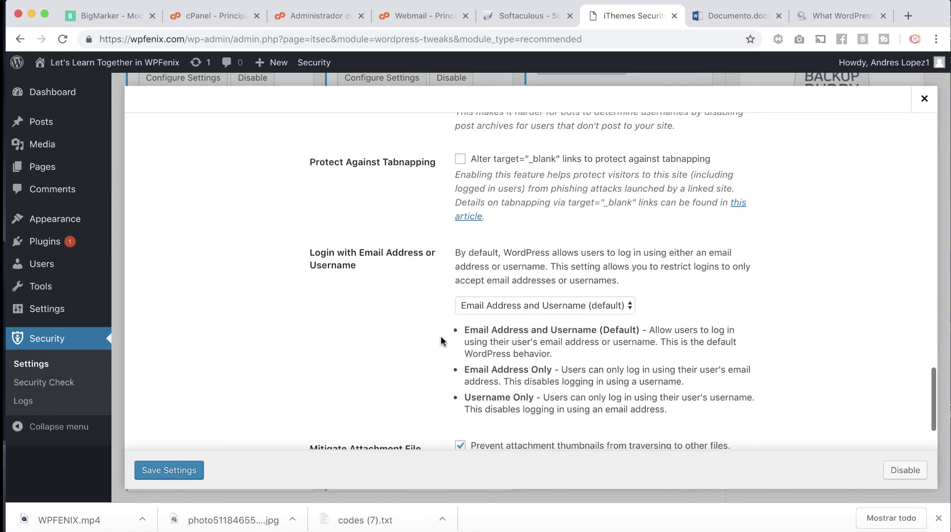
pyautogui.click(460, 159)
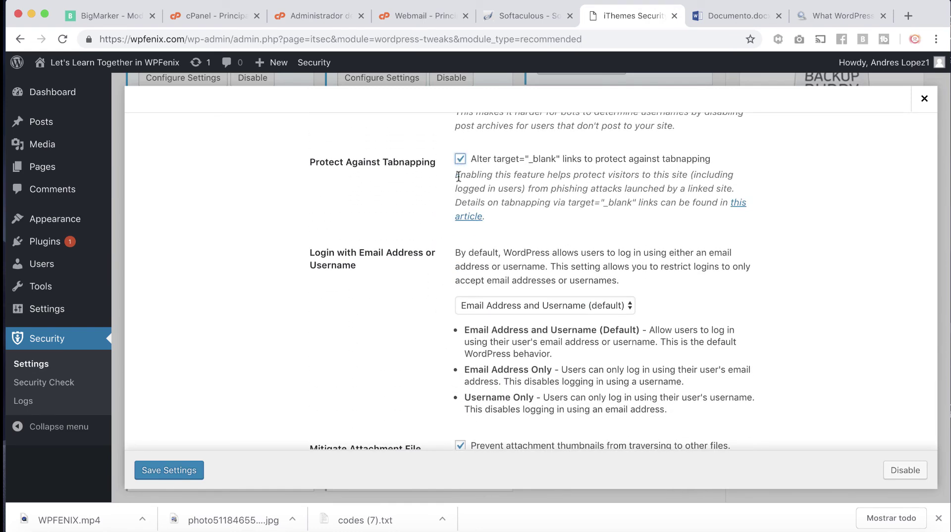
pyautogui.scroll(5, 458, 181)
pyautogui.click(460, 268)
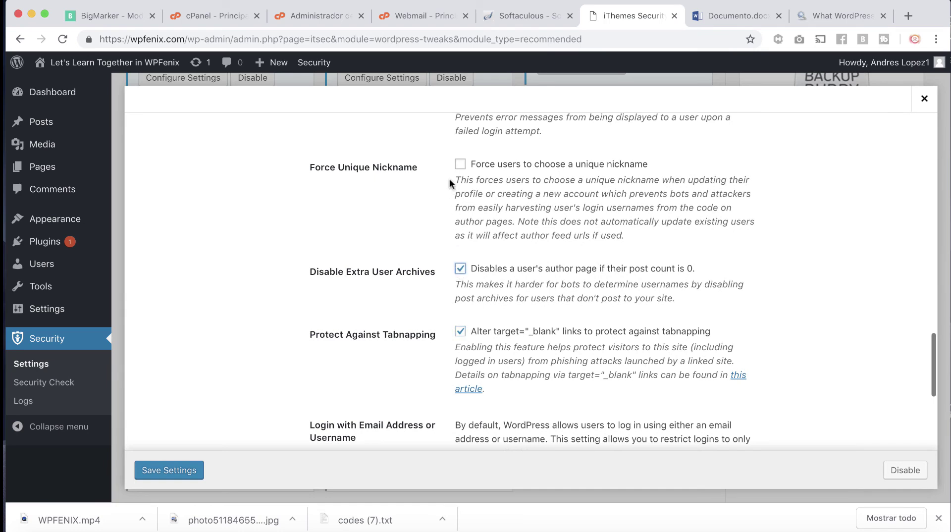
pyautogui.click(461, 164)
pyautogui.scroll(-5, 441, 411)
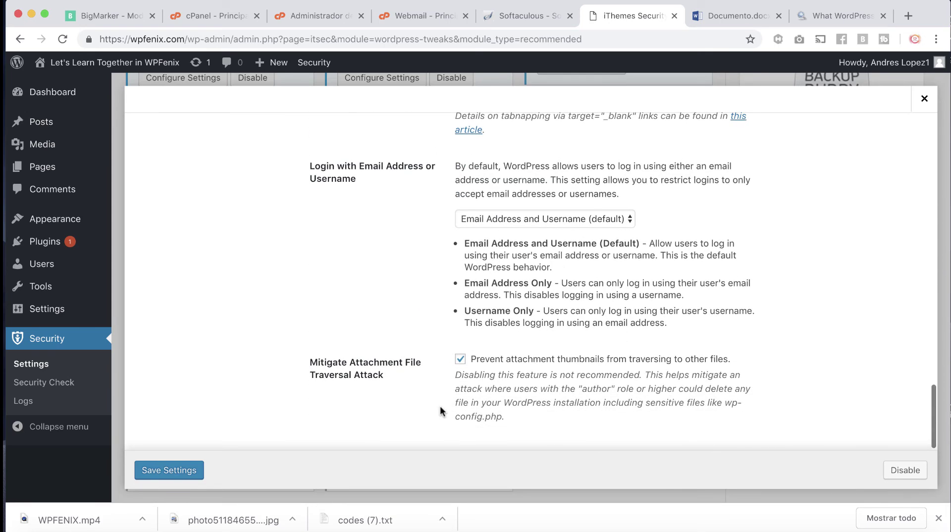
pyautogui.click(182, 471)
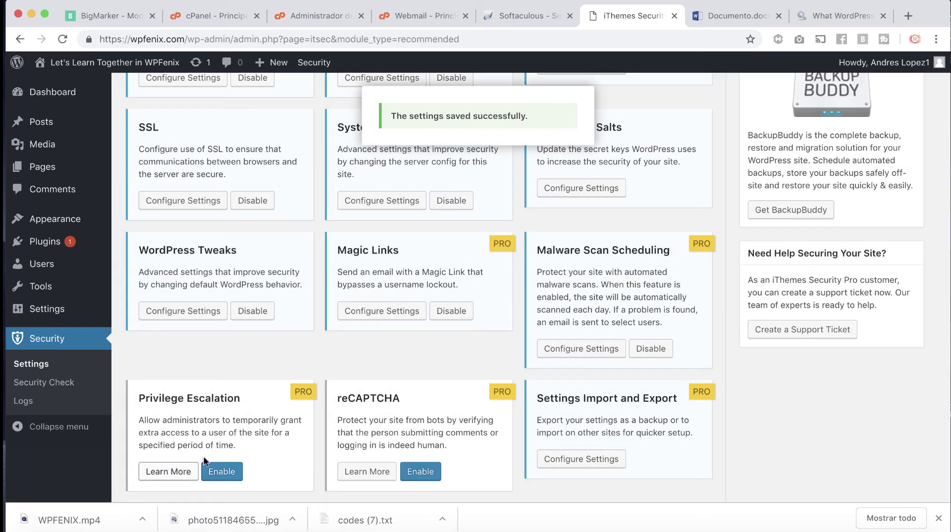
pyautogui.scroll(-1, 437, 361)
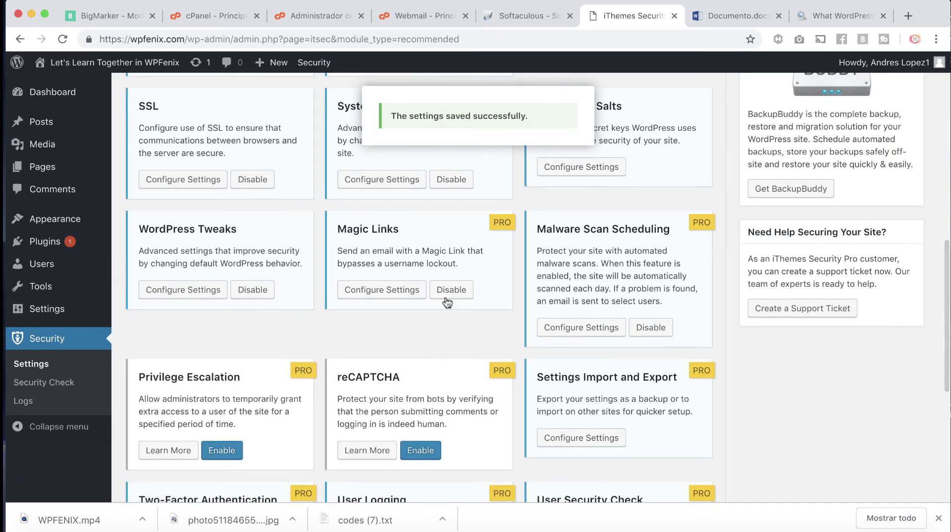
pyautogui.scroll(1, 449, 301)
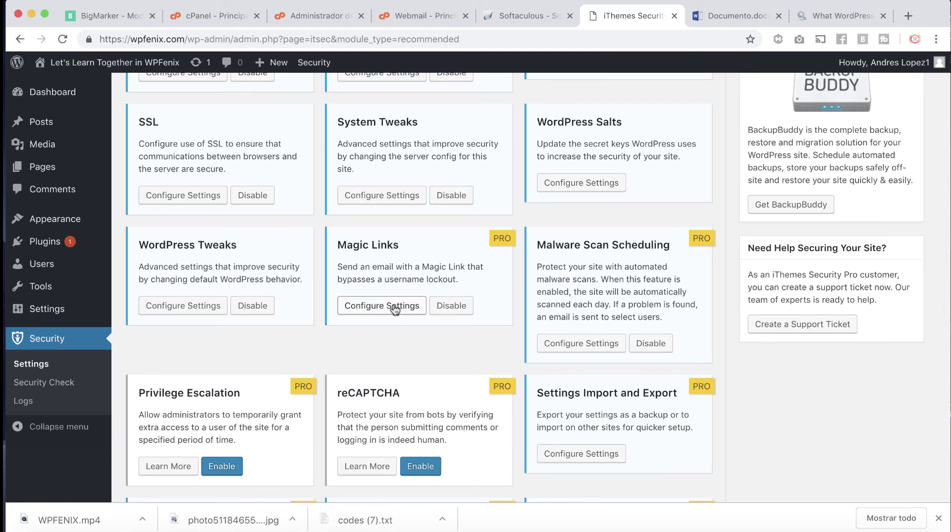
pyautogui.click(395, 308)
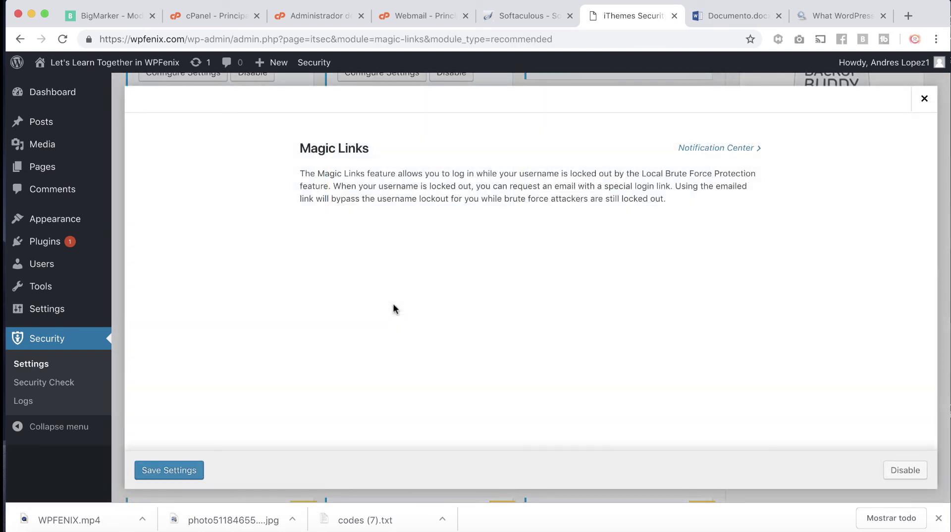
pyautogui.click(925, 99)
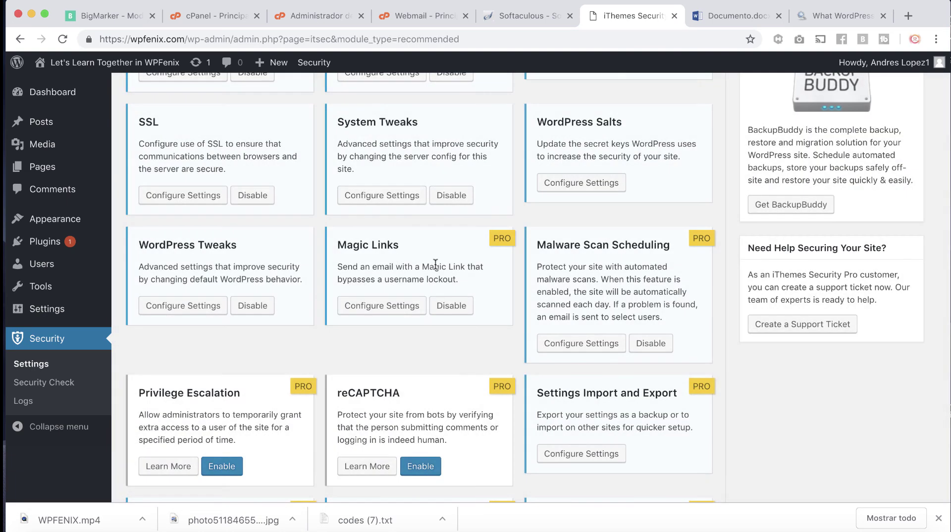
pyautogui.scroll(-7, 486, 394)
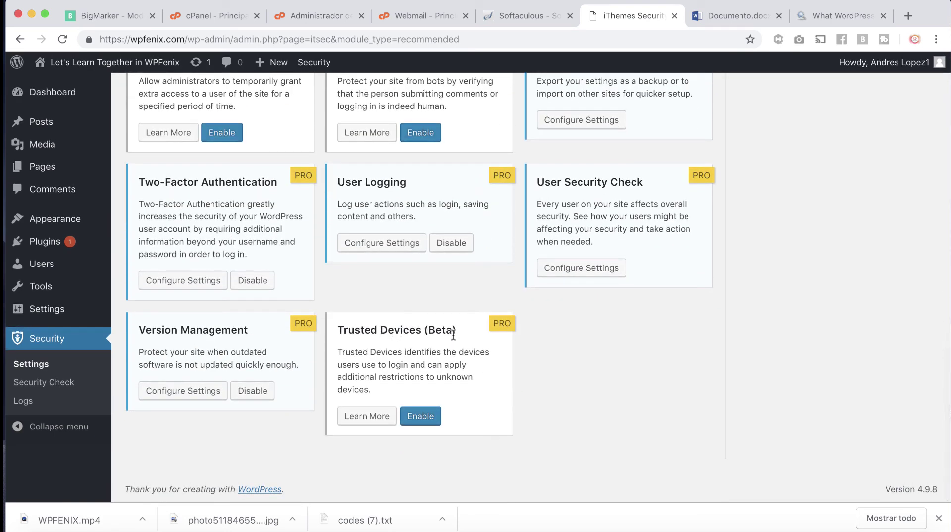
pyautogui.scroll(3, 414, 324)
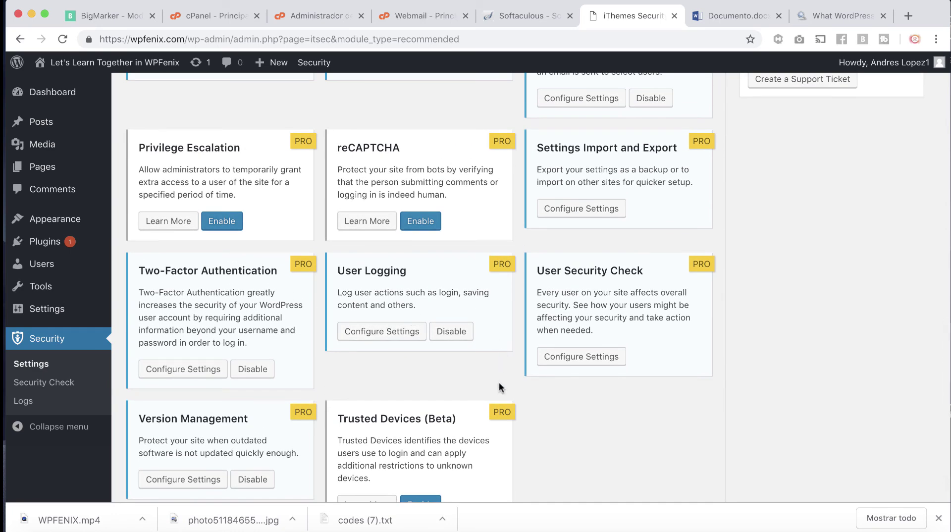
pyautogui.click(190, 368)
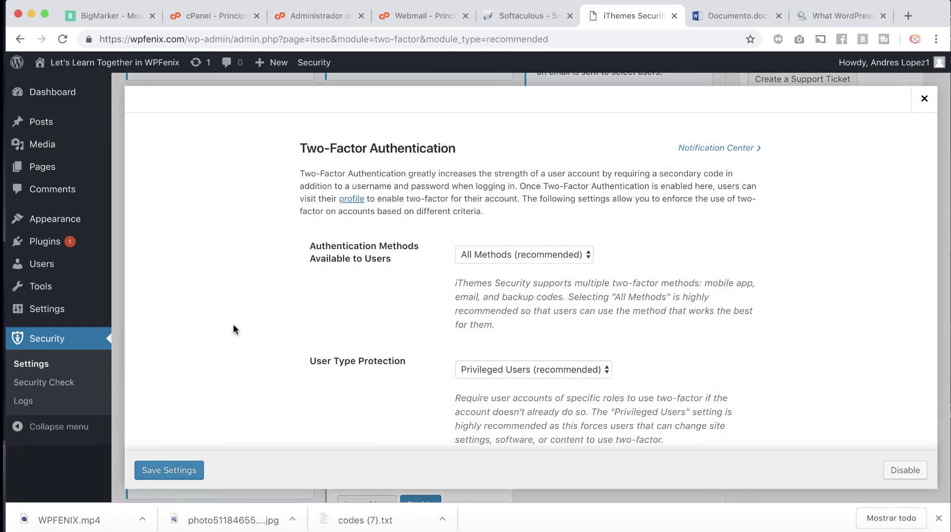
pyautogui.scroll(-10, 489, 331)
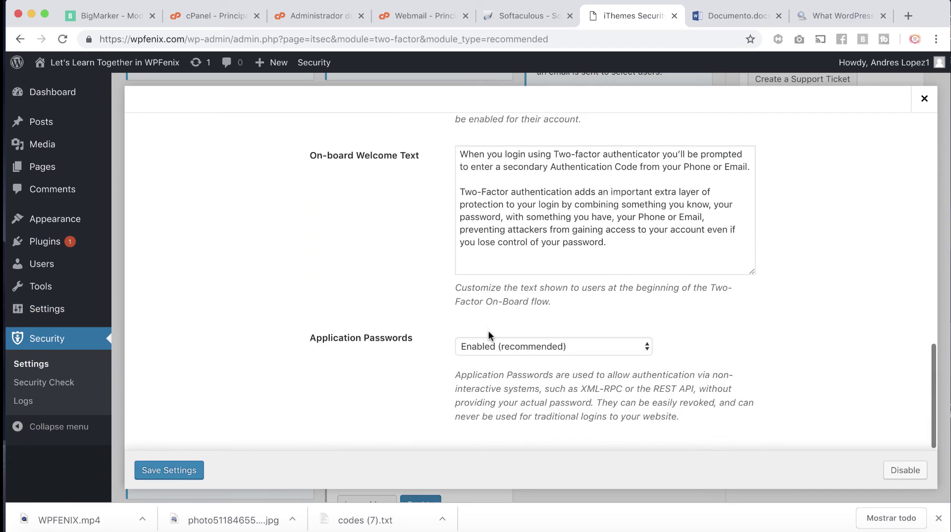
pyautogui.click(925, 99)
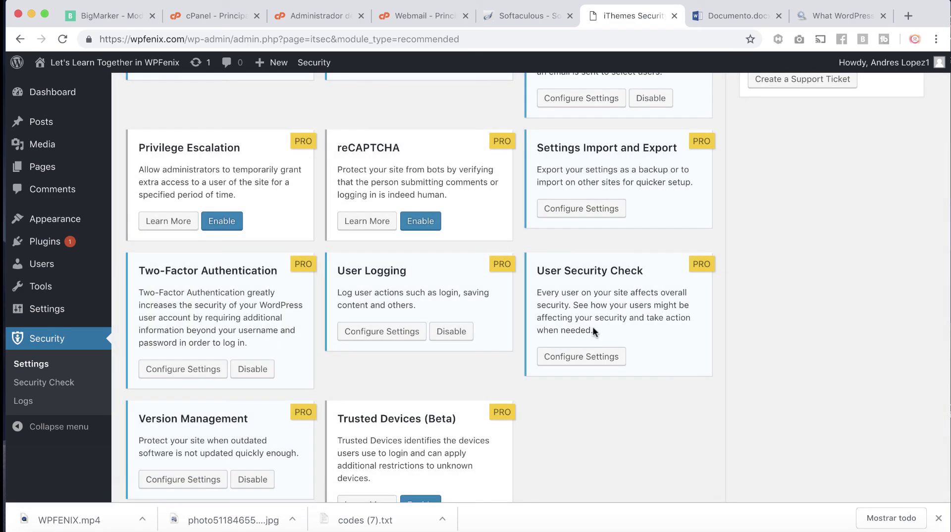
pyautogui.scroll(4, 582, 319)
pyautogui.scroll(-4, 583, 319)
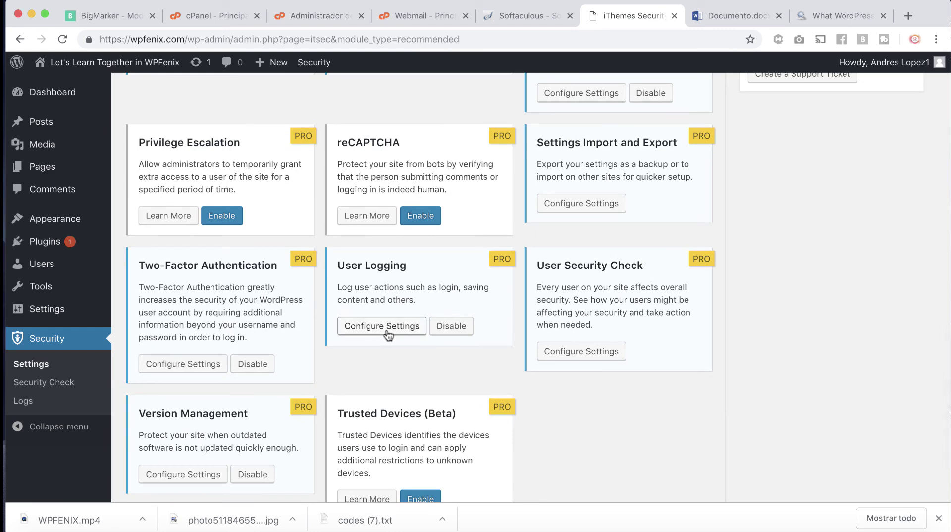
pyautogui.click(388, 334)
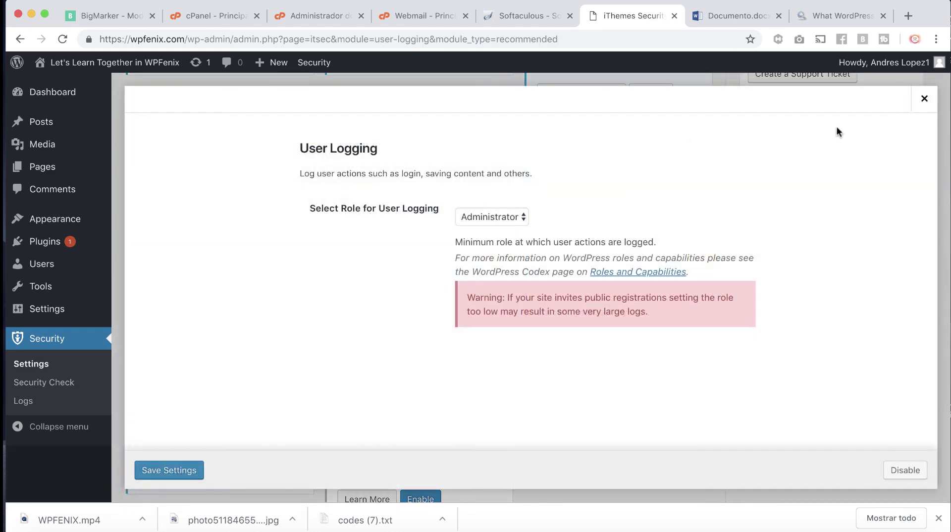
pyautogui.click(925, 98)
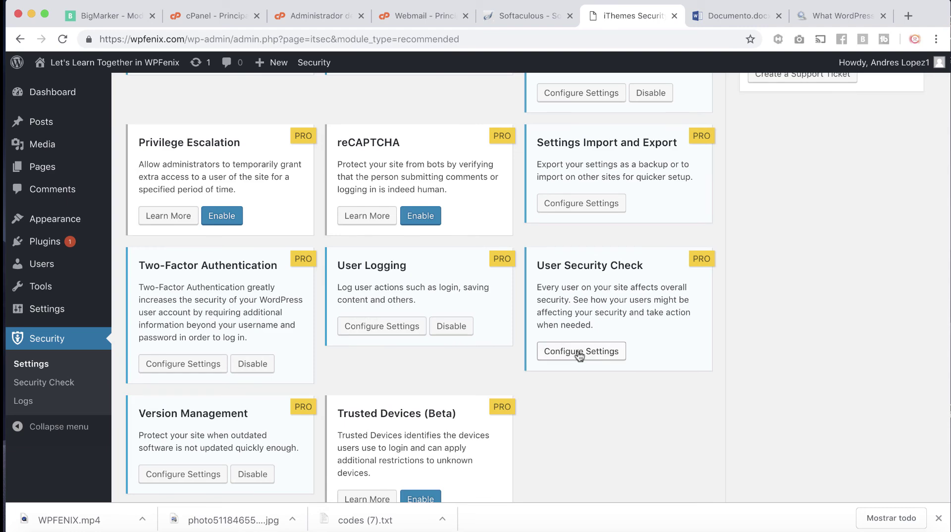
pyautogui.click(578, 353)
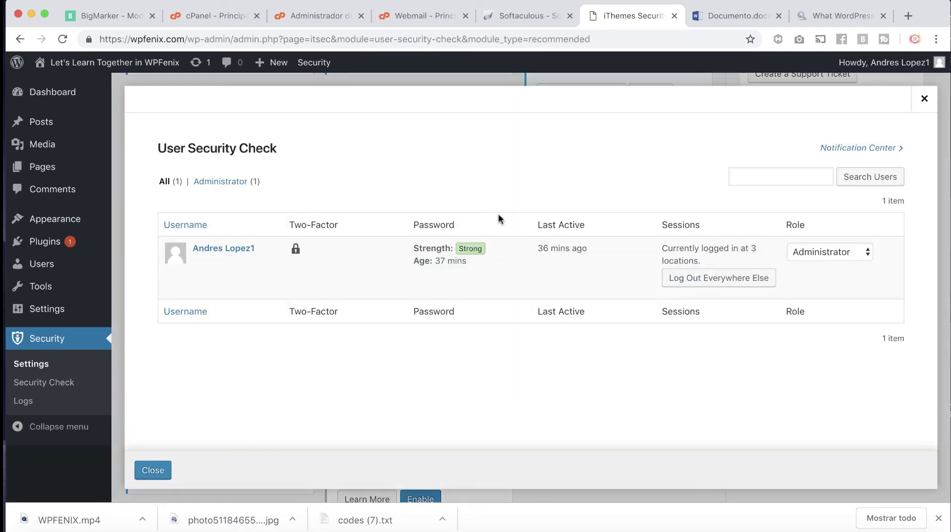
pyautogui.click(924, 99)
pyautogui.scroll(3, 379, 246)
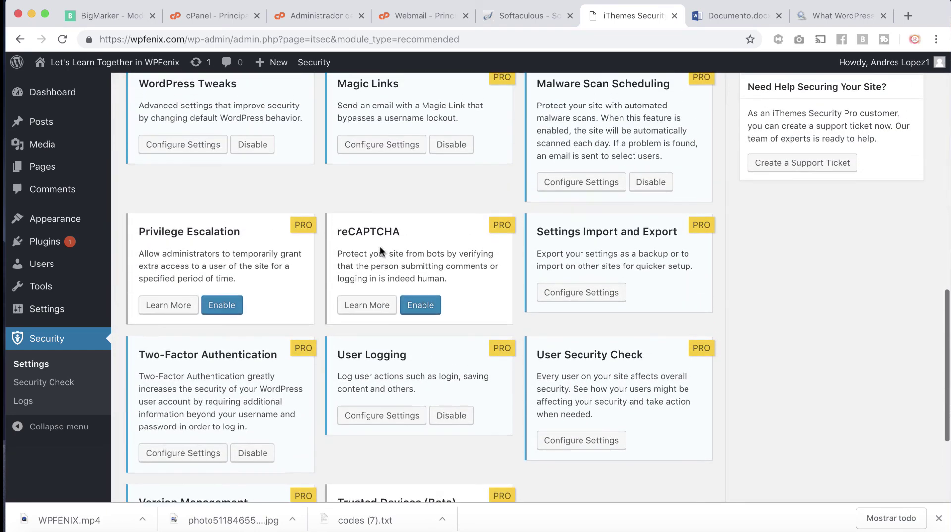
pyautogui.scroll(1, 380, 246)
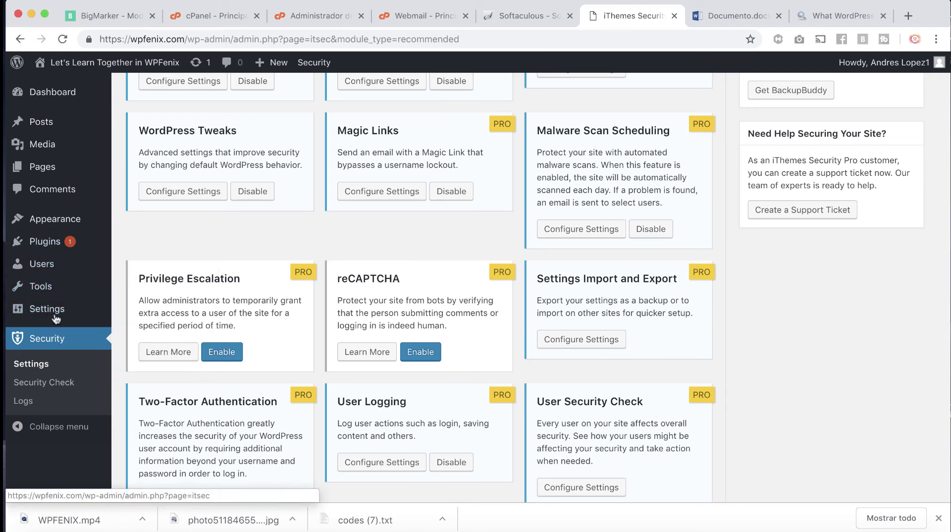
pyautogui.moveTo(49, 266)
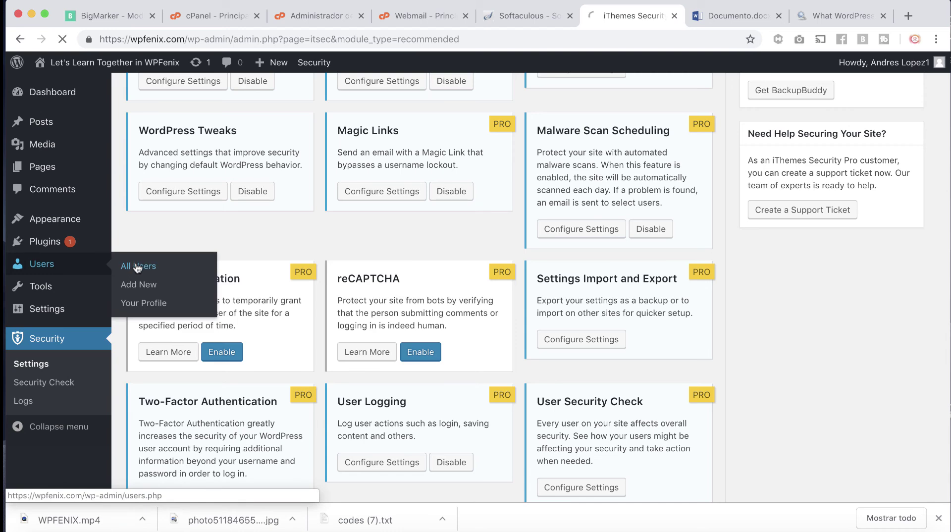
# - Open the only user's profile and switch its admin colour scheme to Midnight
pyautogui.click(138, 268)
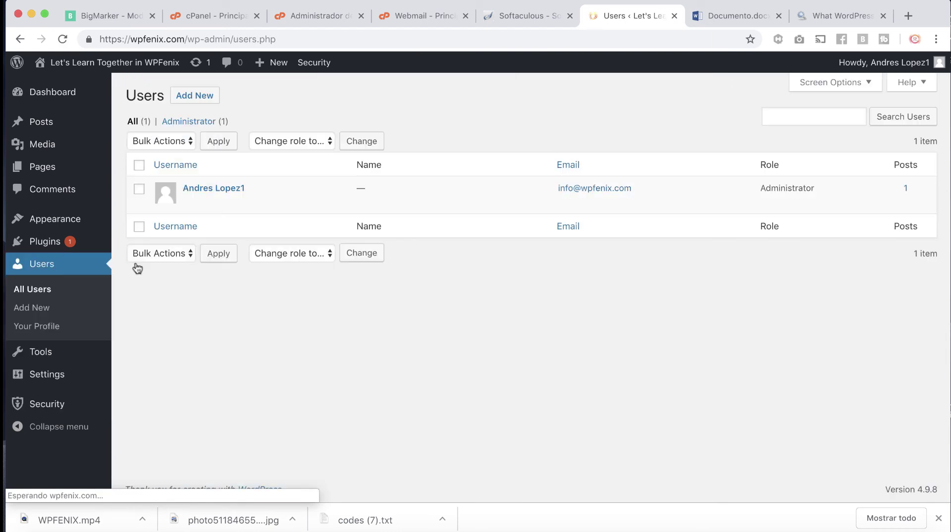
pyautogui.click(217, 191)
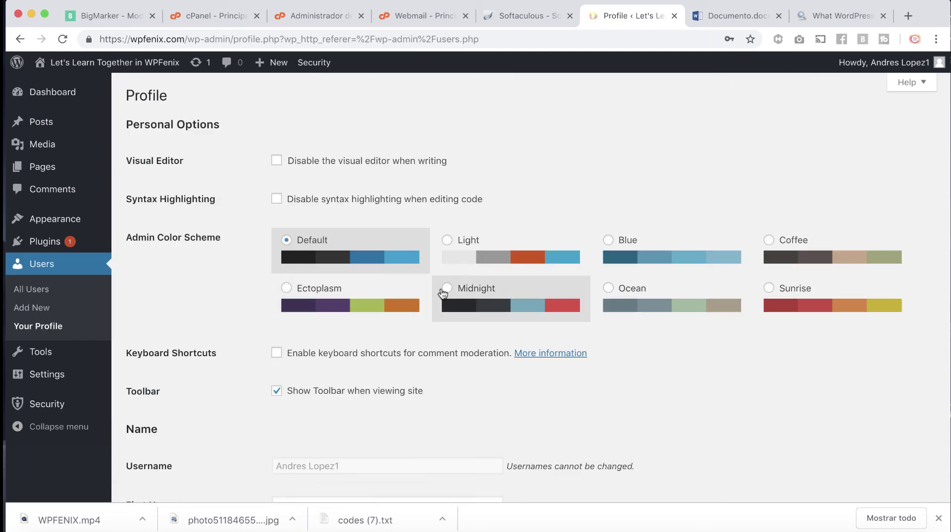
pyautogui.click(443, 291)
pyautogui.scroll(-5, 478, 384)
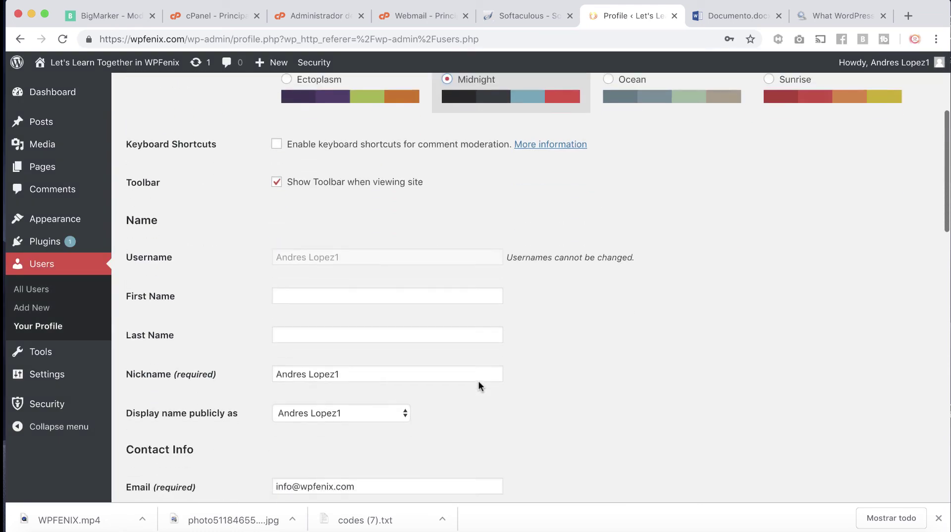
# - Fill in the first name, last name and nickname, and choose the last public display-name option
pyautogui.click(325, 295)
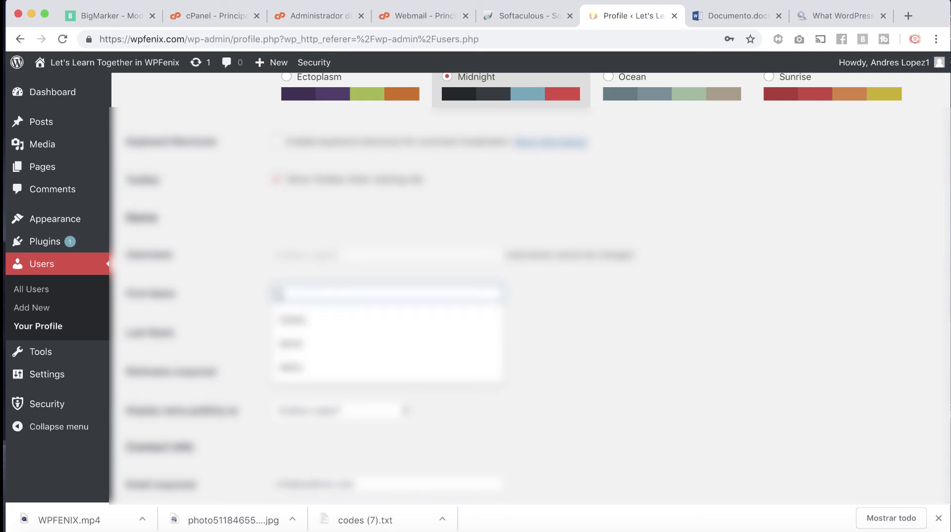
pyautogui.write('A')
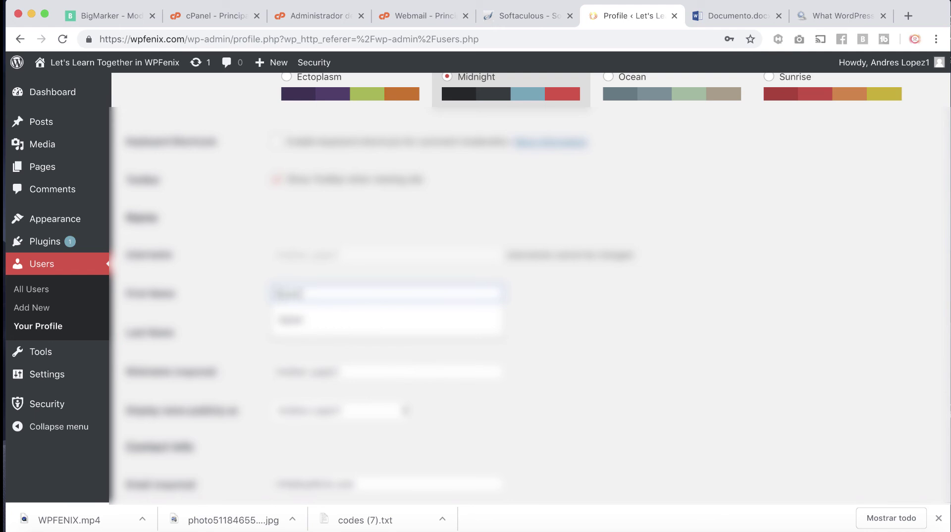
pyautogui.click(261, 314)
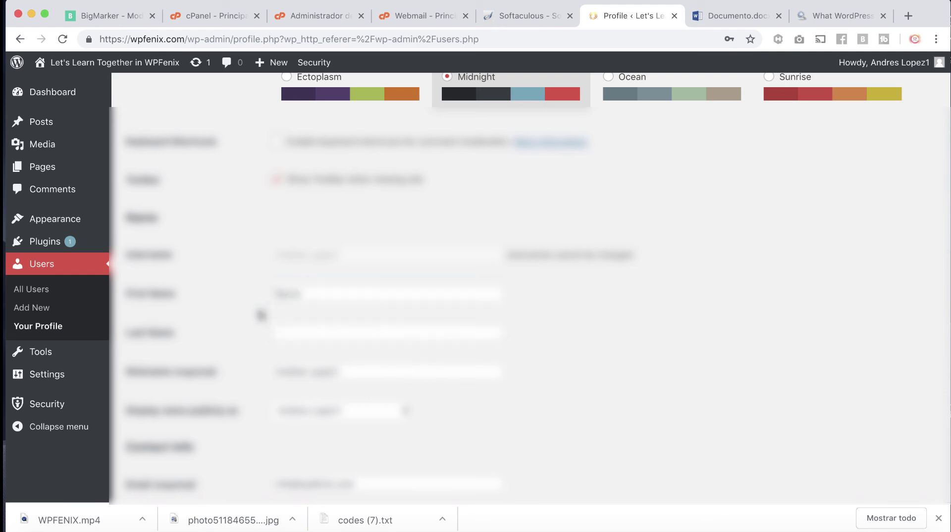
pyautogui.click(295, 333)
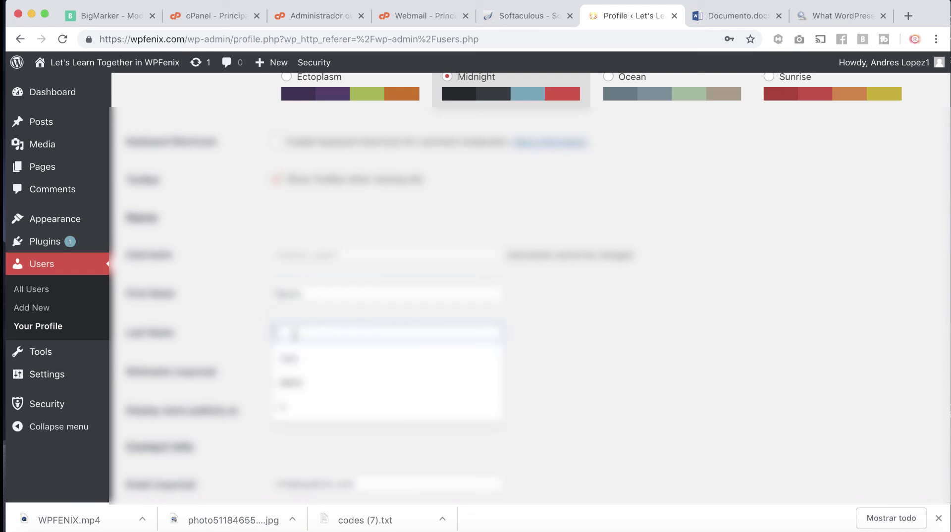
pyautogui.click(276, 334)
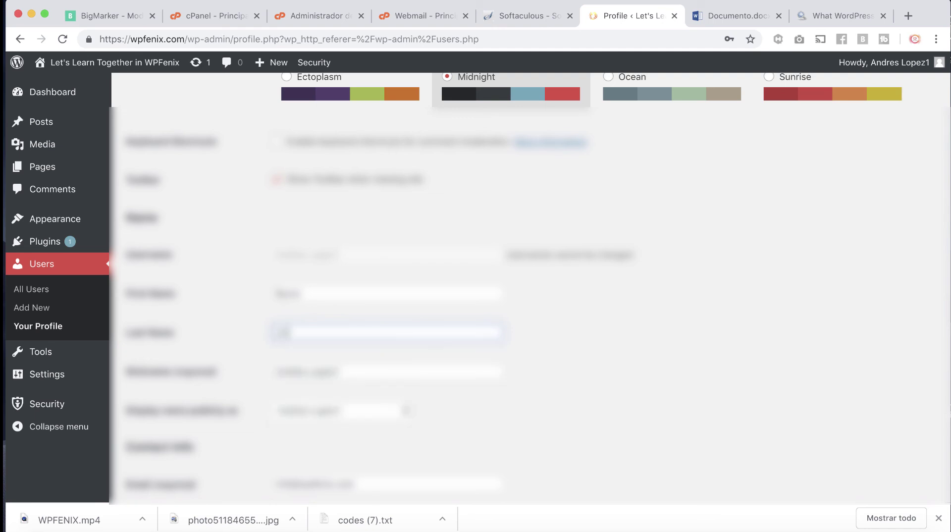
pyautogui.write('Lopez')
pyautogui.press('Tab')
pyautogui.write('A')
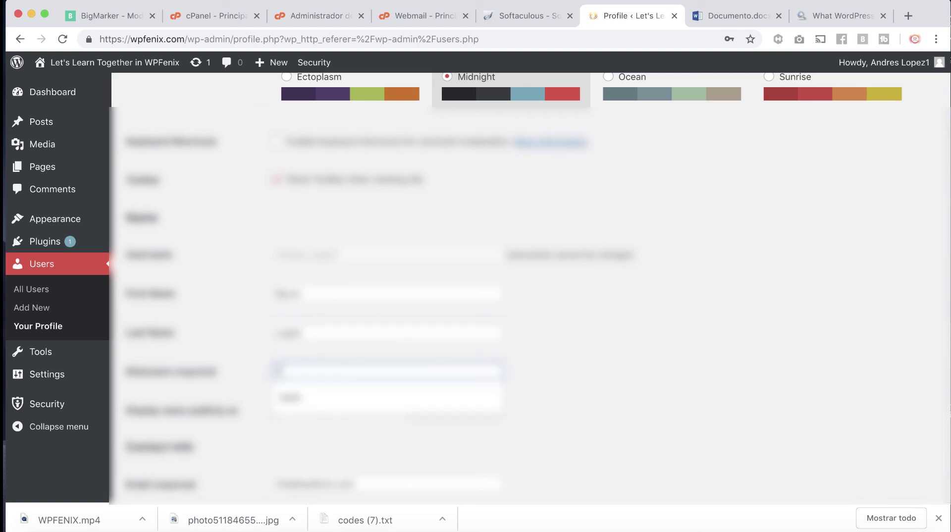
pyautogui.write('nd')
pyautogui.click(303, 400)
pyautogui.scroll(-3, 262, 430)
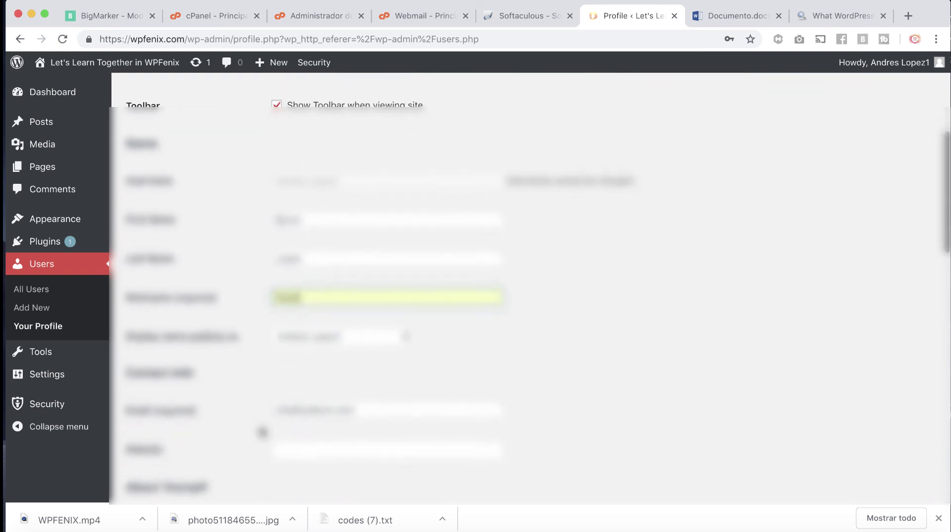
pyautogui.click(335, 337)
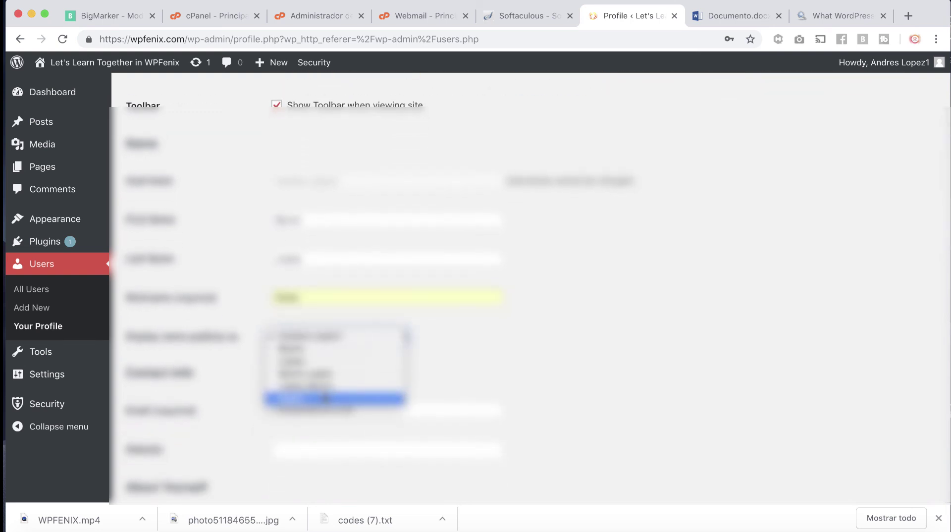
pyautogui.click(330, 398)
# - Enable Mobile App two-factor authentication and make it the primary method
pyautogui.scroll(-10, 451, 369)
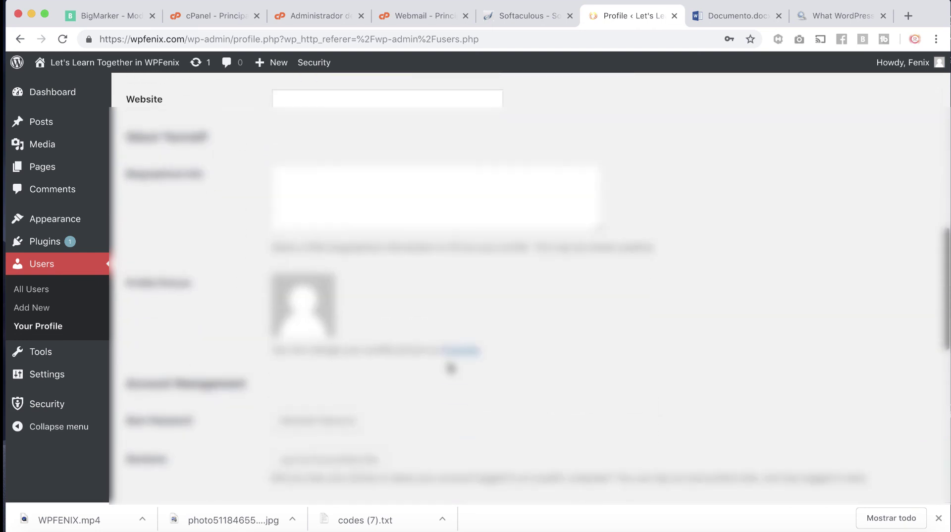
pyautogui.scroll(-5, 450, 368)
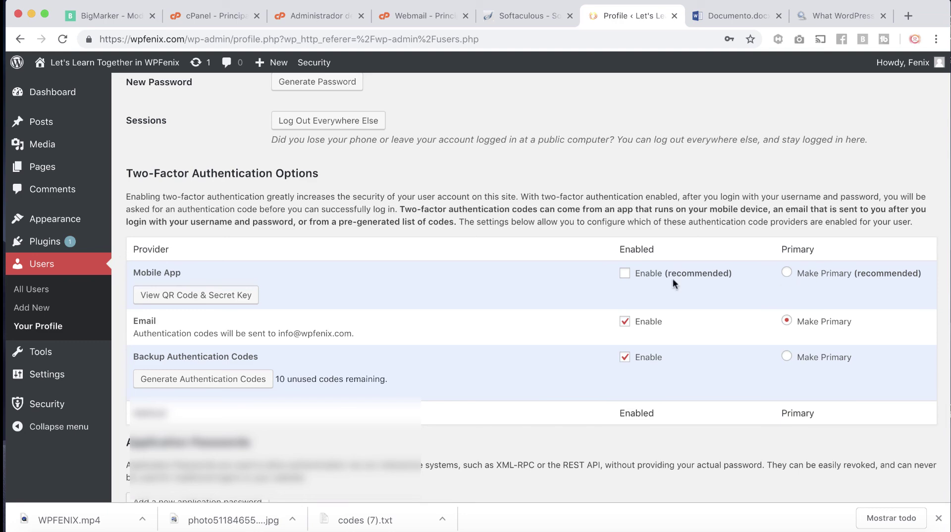
pyautogui.click(625, 274)
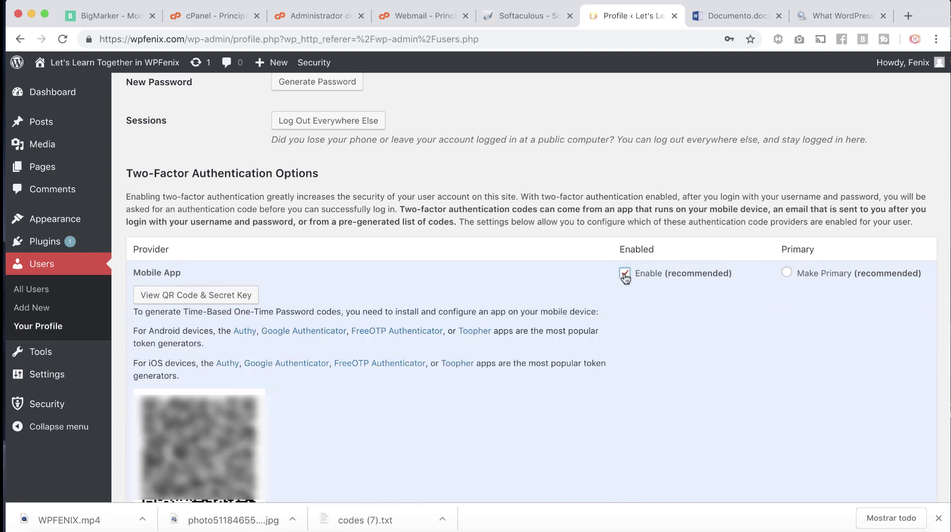
pyautogui.click(789, 272)
pyautogui.scroll(-3, 638, 369)
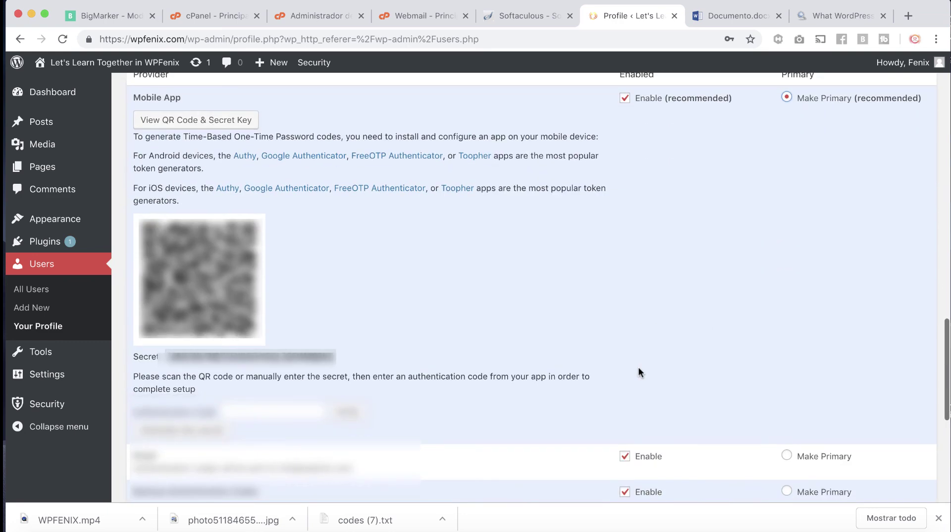
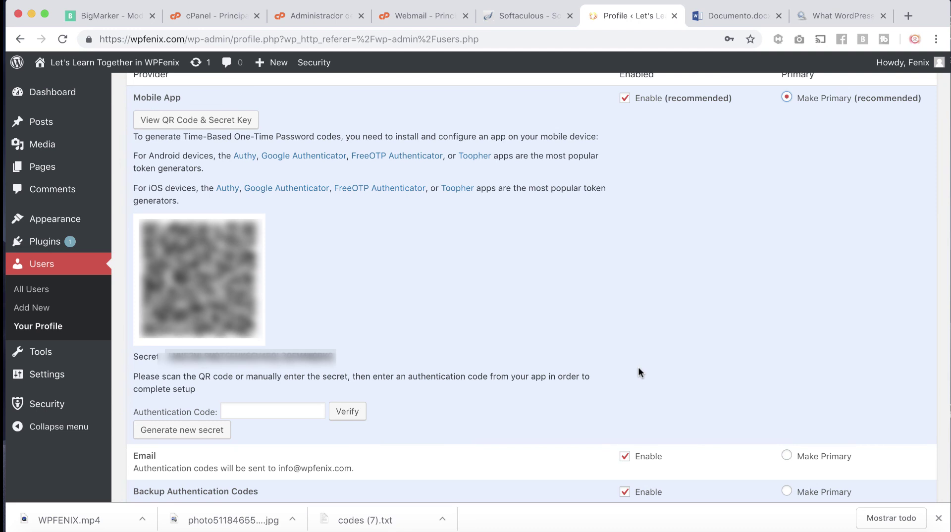
# - Verify the mobile-app two-factor setup, replacing the rejected authentication code with a fresh one
pyautogui.click(249, 413)
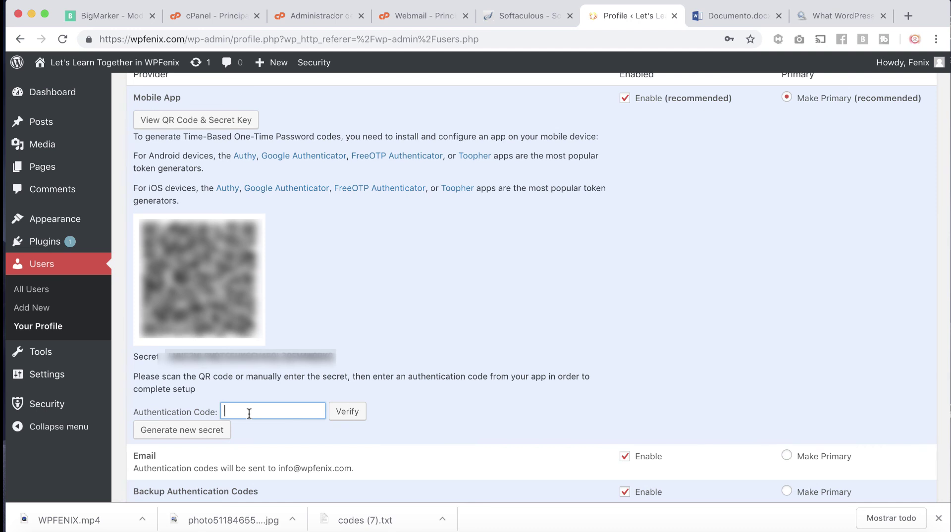
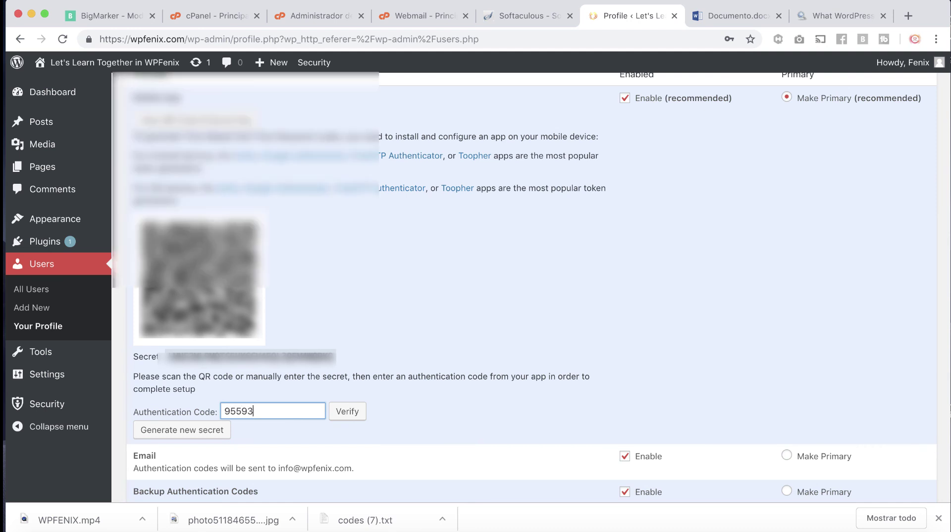
pyautogui.click(342, 412)
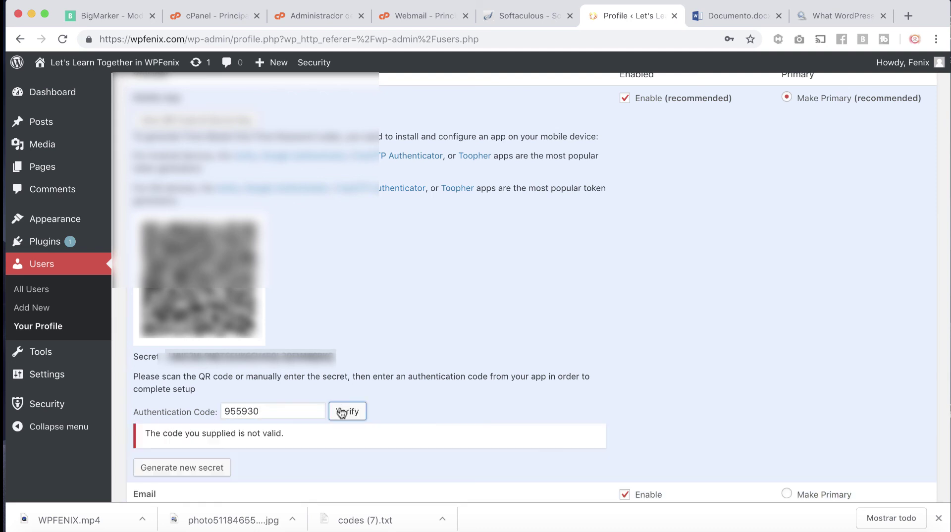
pyautogui.scroll(-3, 262, 419)
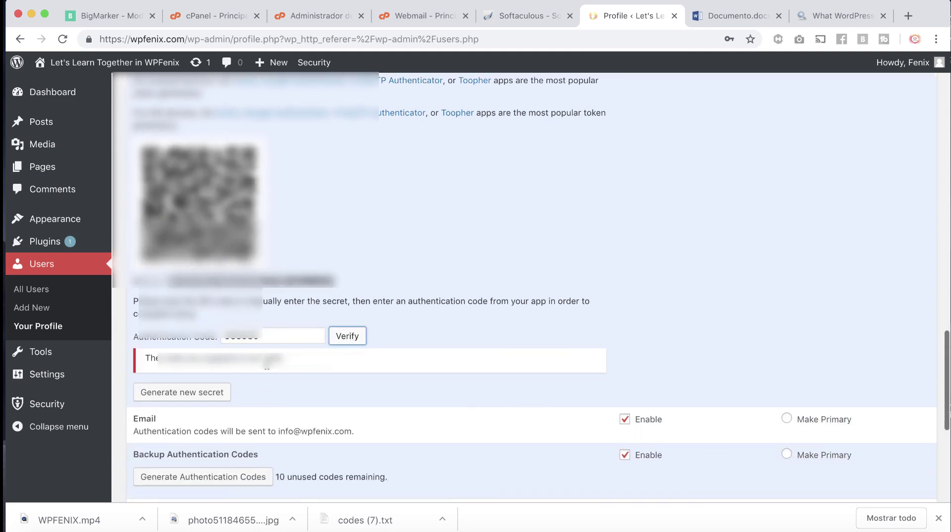
pyautogui.doubleClick(269, 334)
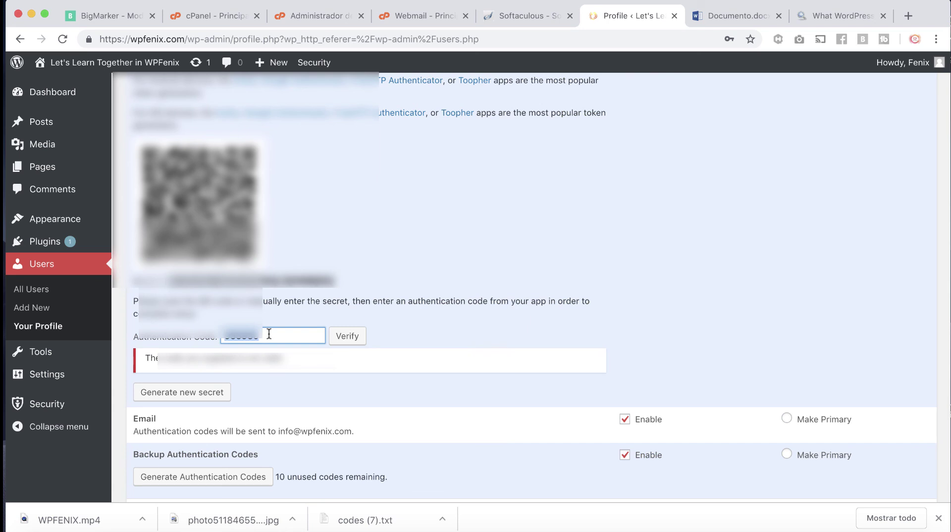
pyautogui.press('BackSpace')
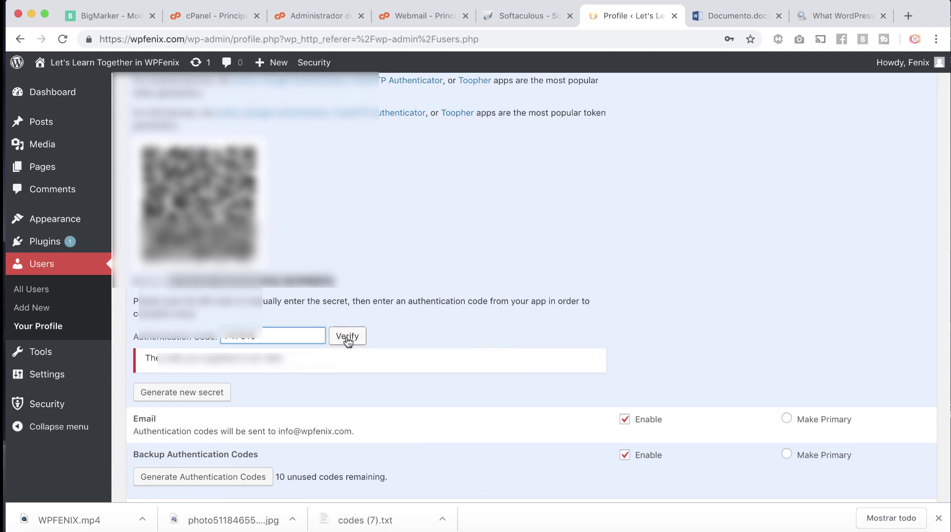
pyautogui.click(347, 338)
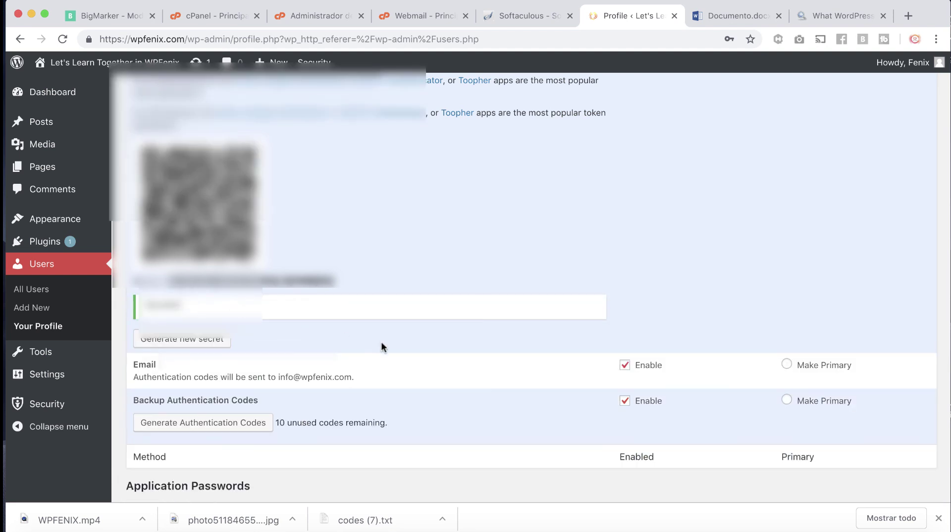
# - Save the profile with Update Profile, then log out from the Howdy menu
pyautogui.scroll(-5, 381, 343)
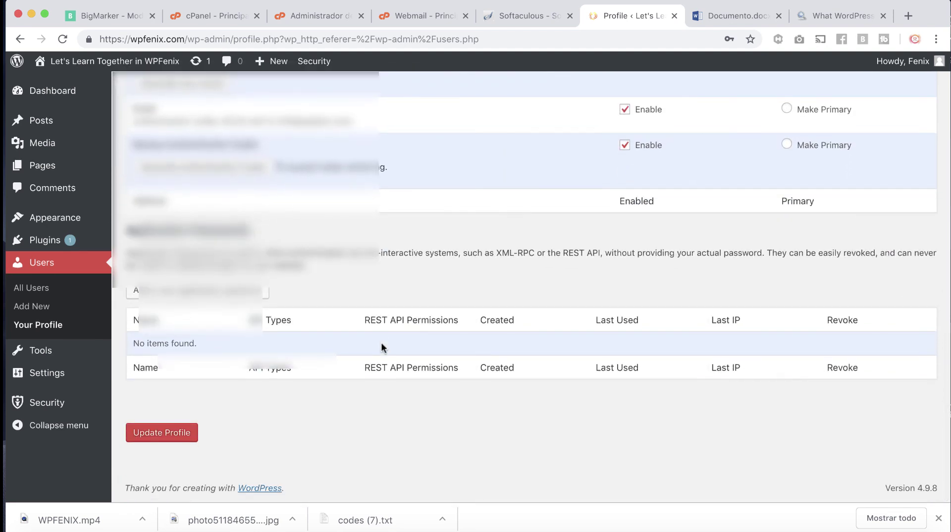
pyautogui.click(162, 441)
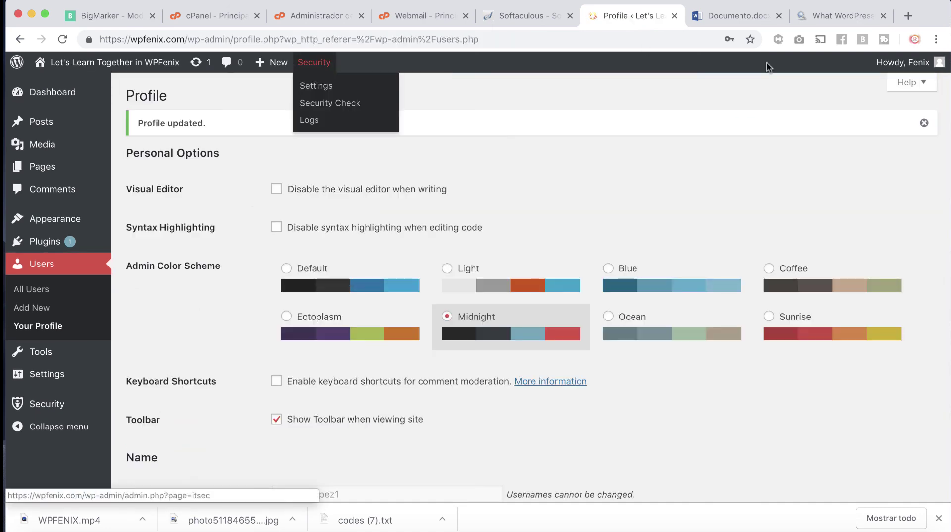
pyautogui.moveTo(911, 63)
pyautogui.click(855, 140)
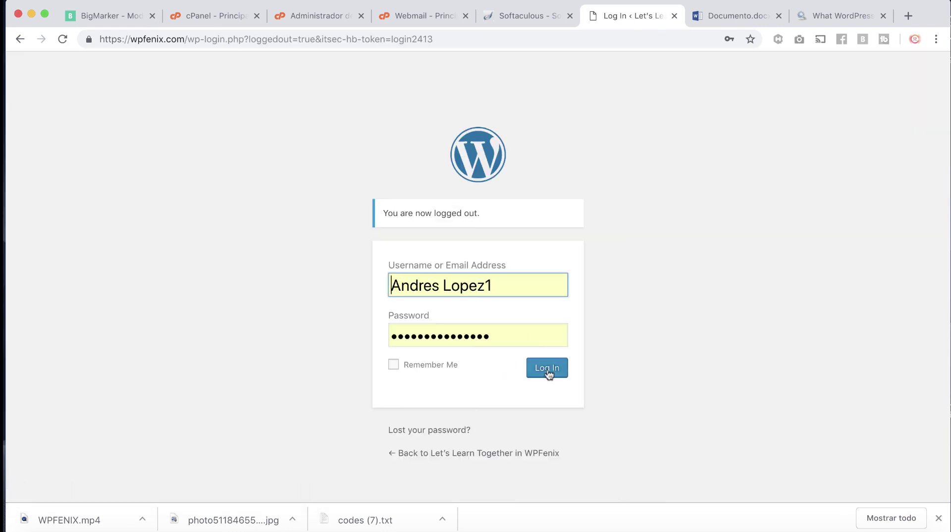
# - Log back in with the saved credentials and submit the app's six-digit authentication code
pyautogui.click(547, 371)
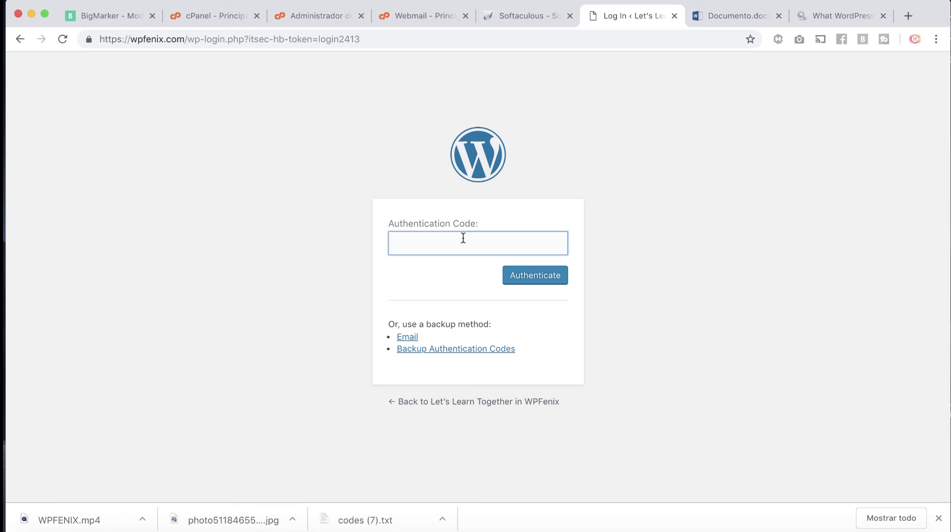
pyautogui.press('Return')
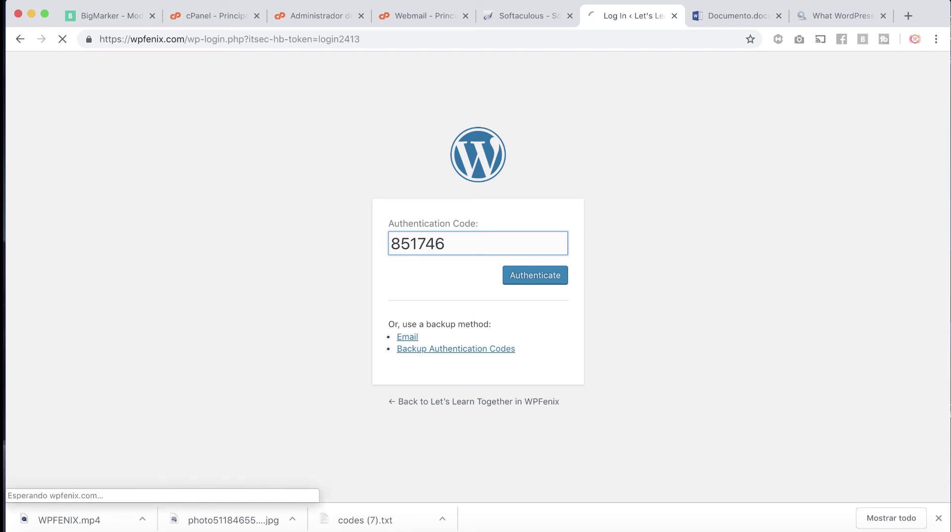